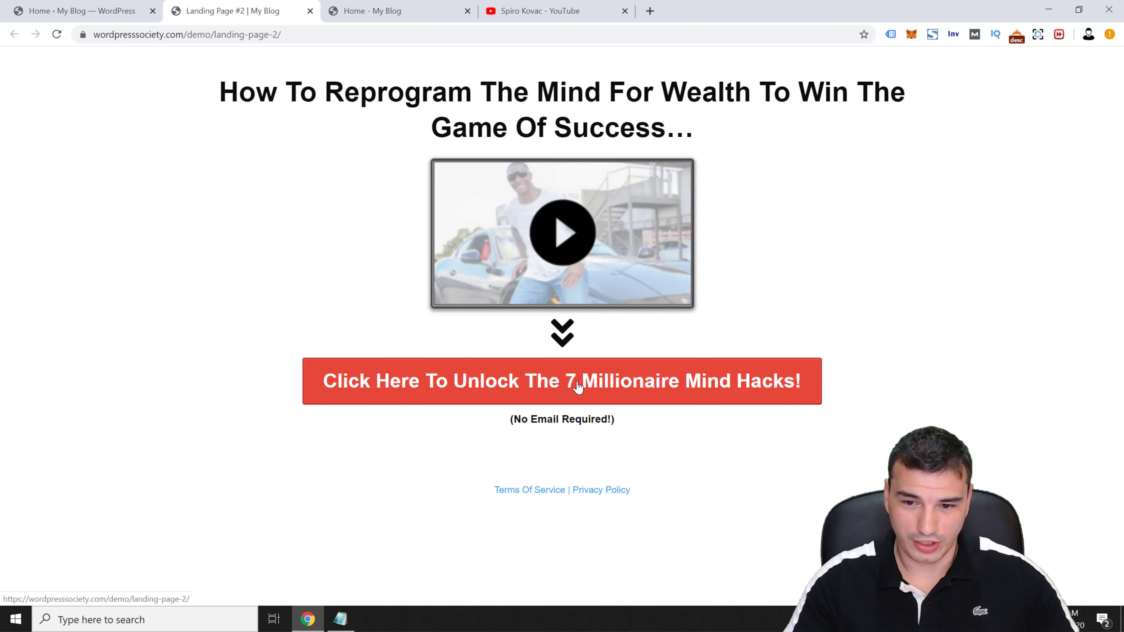
Preview the email opt-in popup behind the demo landing page's red unlock button and close it again.
left_click(611, 384)
left_click(770, 202)
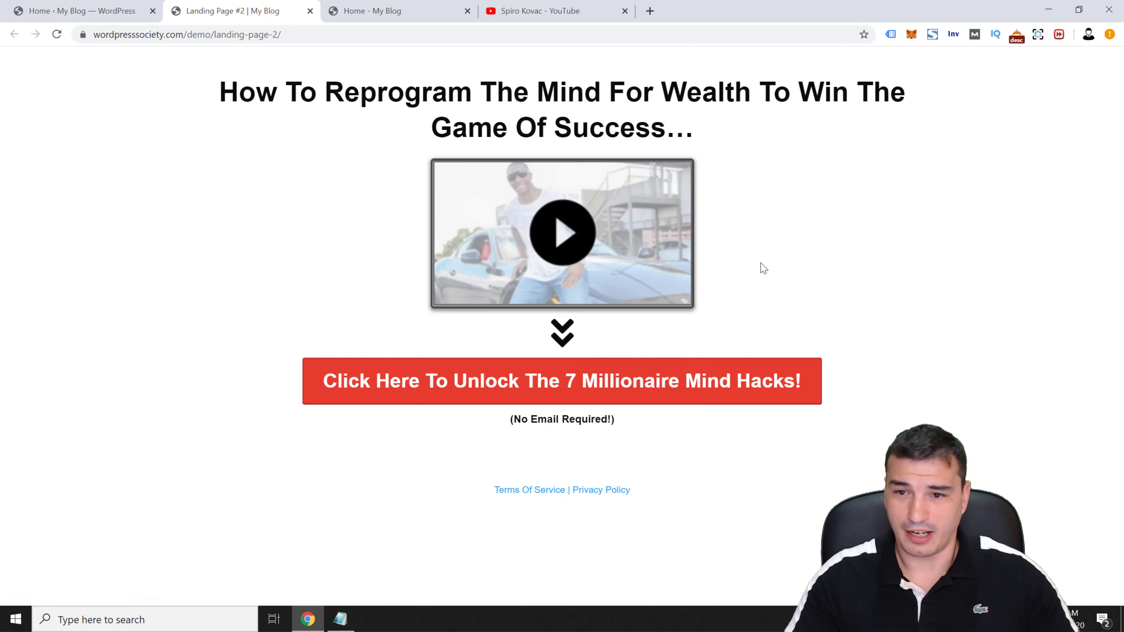
left_click(673, 380)
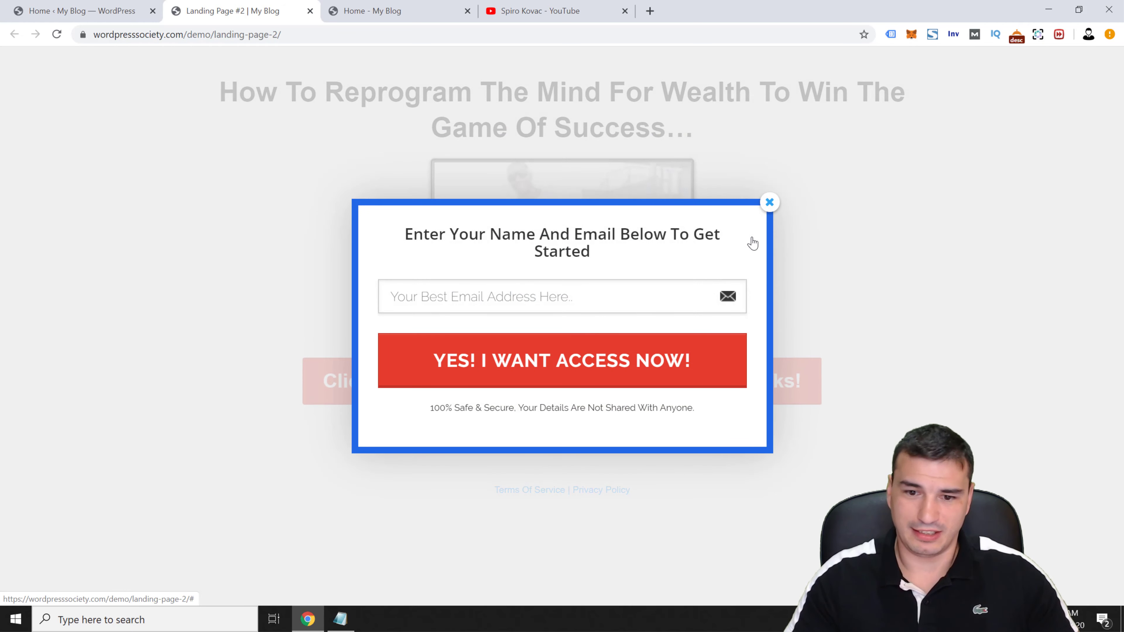
left_click(770, 202)
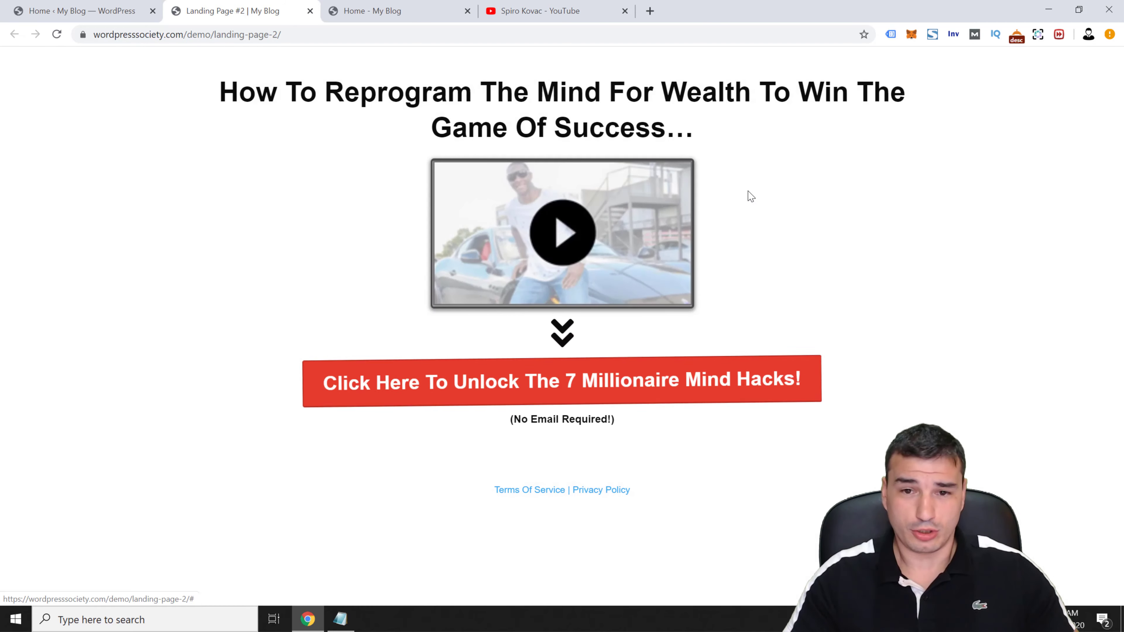
Look through the YouTube channel's home page, including its uploads and playlists, and close that page.
left_click(557, 10)
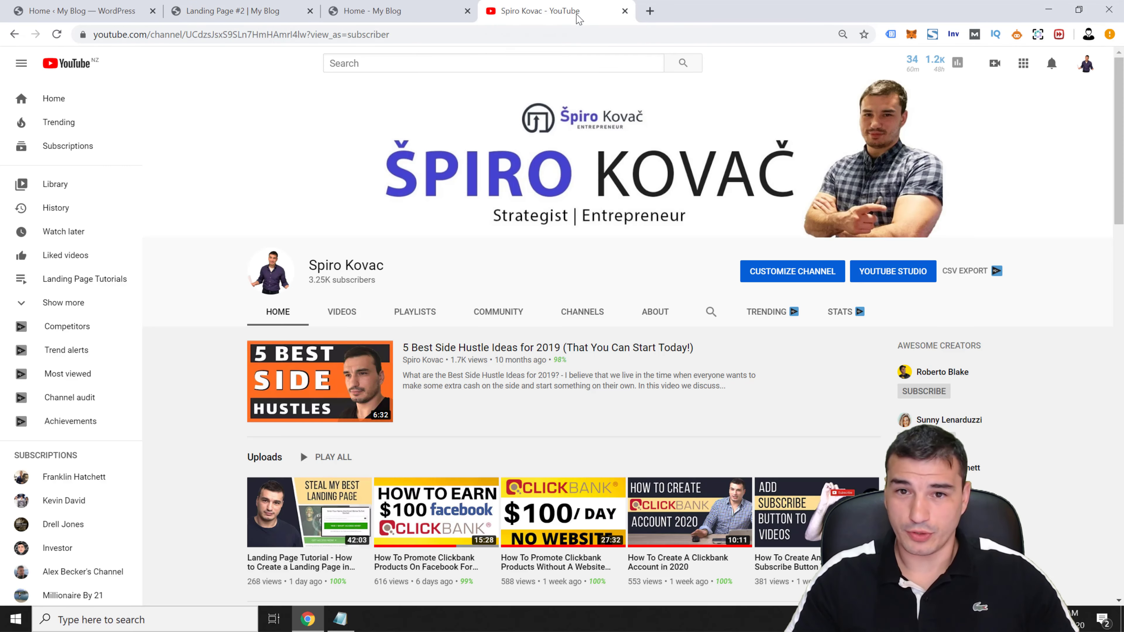
scroll(1111, 127, "down", 1)
scroll(1112, 127, "down", 3)
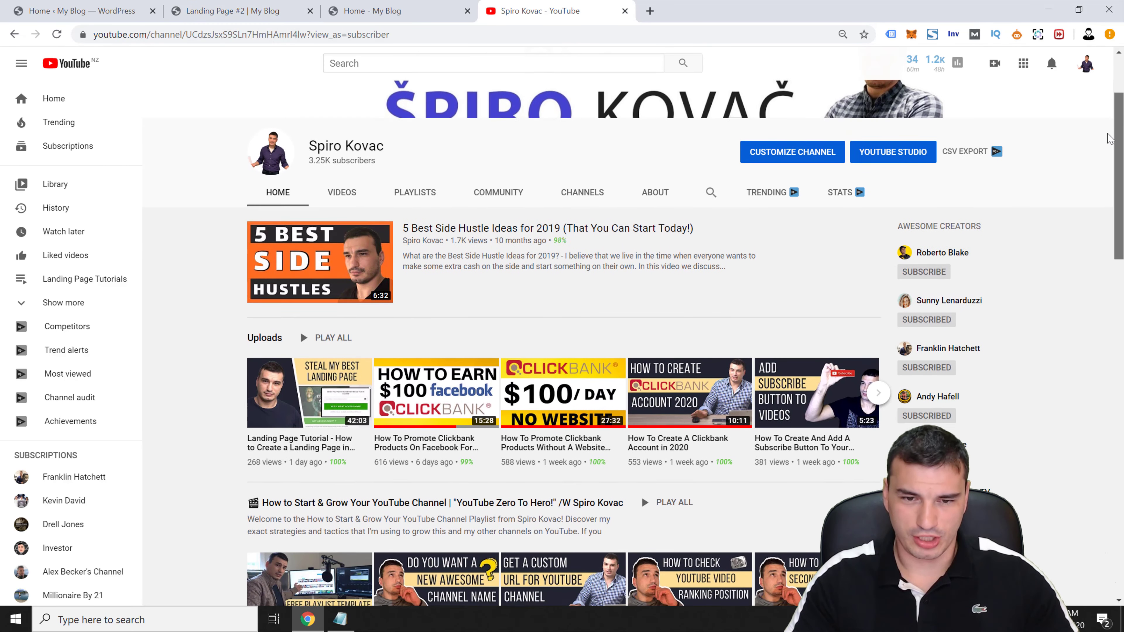
scroll(1101, 159, "down", 15)
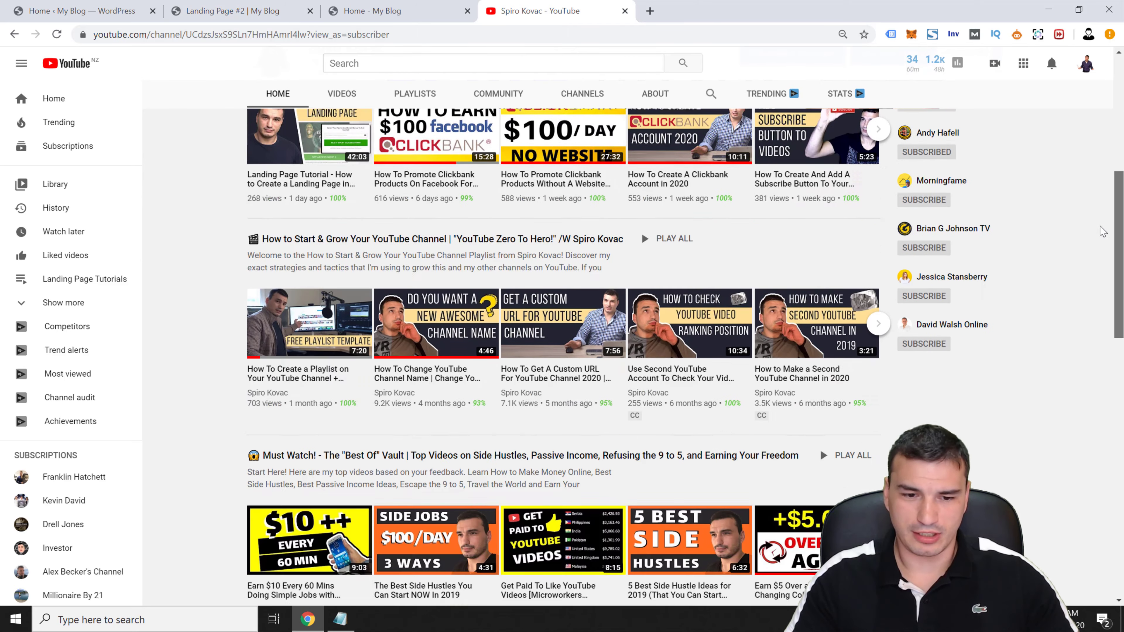
scroll(1090, 269, "up", 6)
scroll(1076, 200, "up", 12)
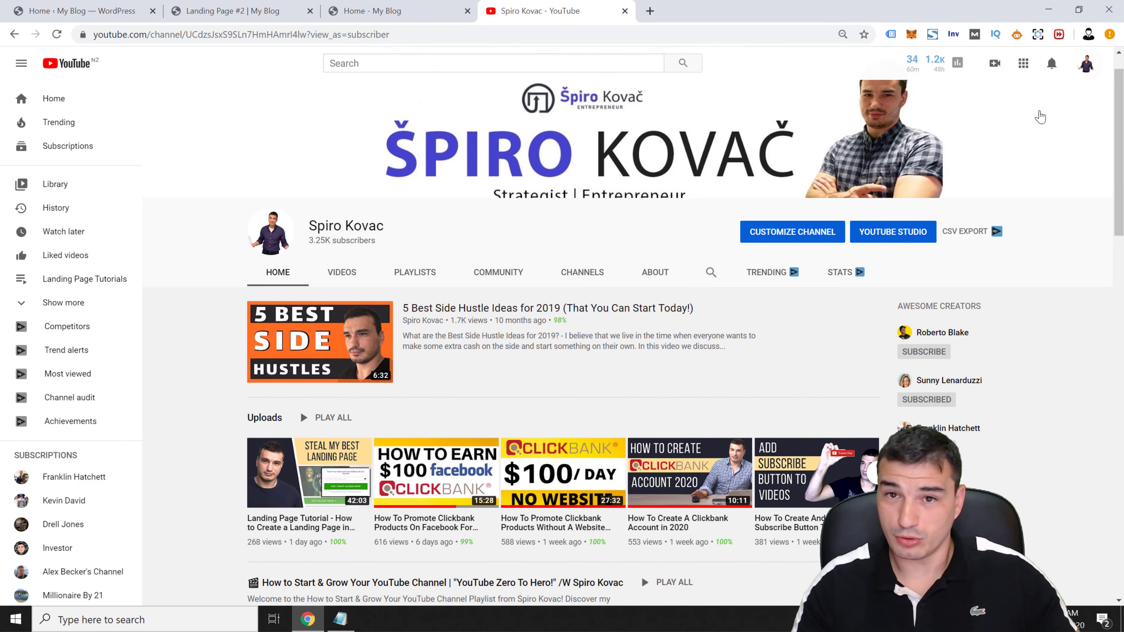
scroll(1114, 123, "up", 1)
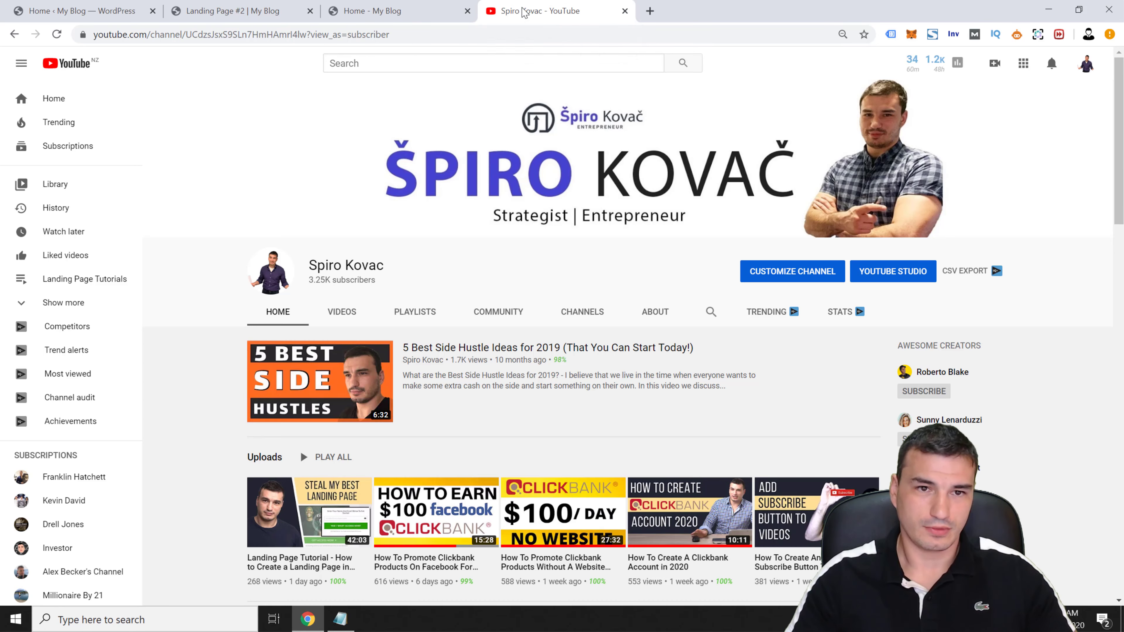
key("ctrl+w")
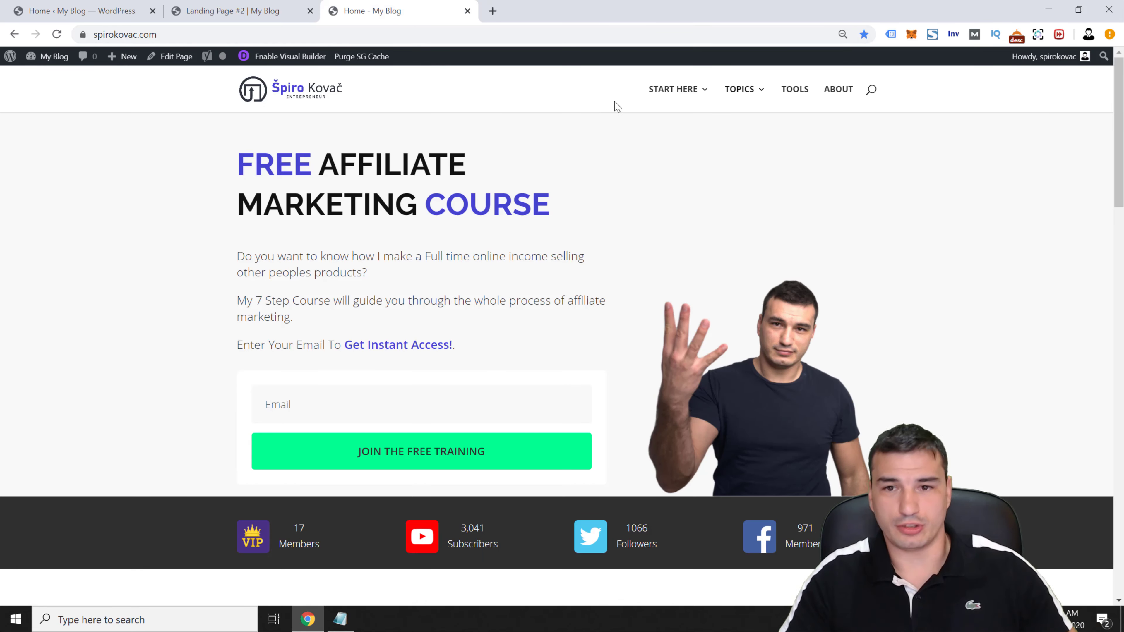
Open the blog's Sales Funnels topic and its article "How to Create A Landing Page For Clickbank (Clickfunnels Alternative)".
mouse_move(750, 90)
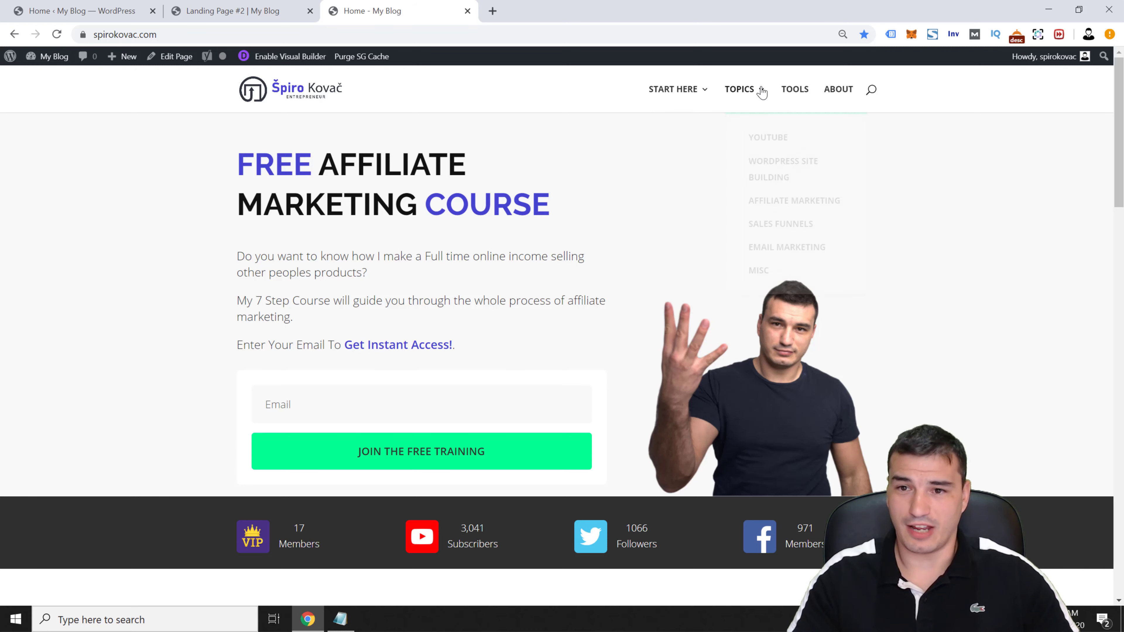
left_click(777, 227)
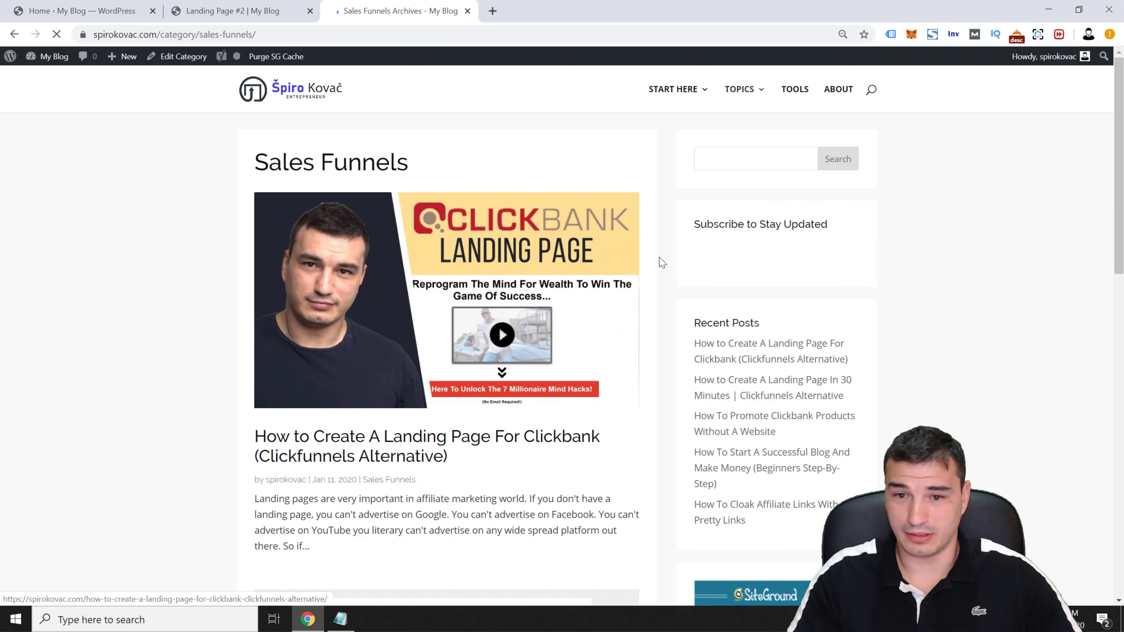
scroll(1101, 143, "down", 4)
scroll(1102, 143, "up", 4)
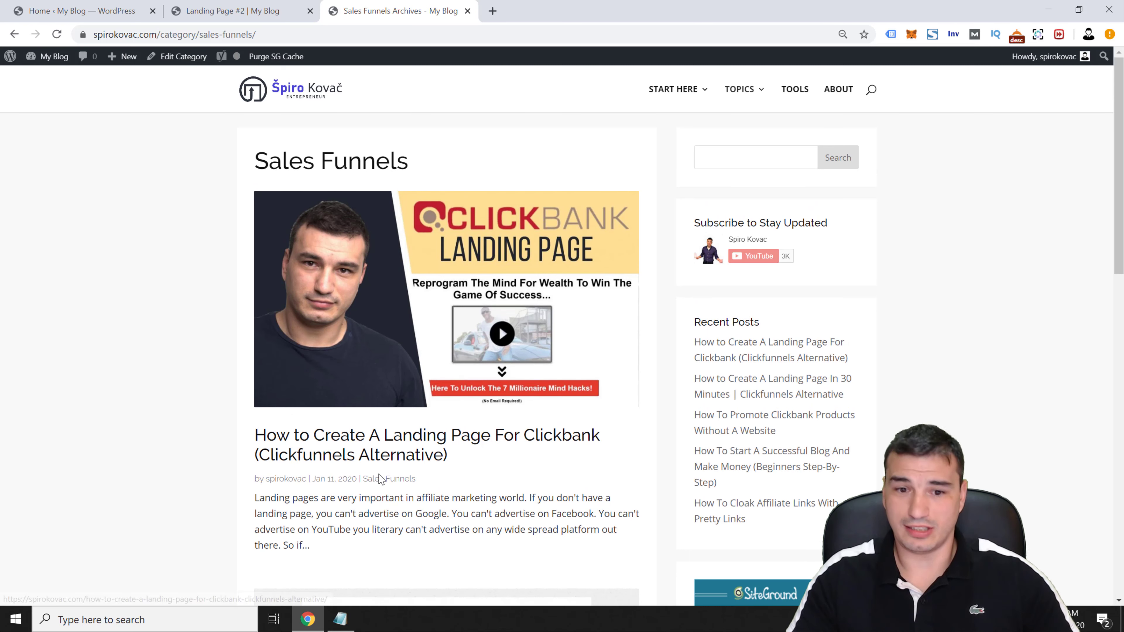
left_click(436, 444)
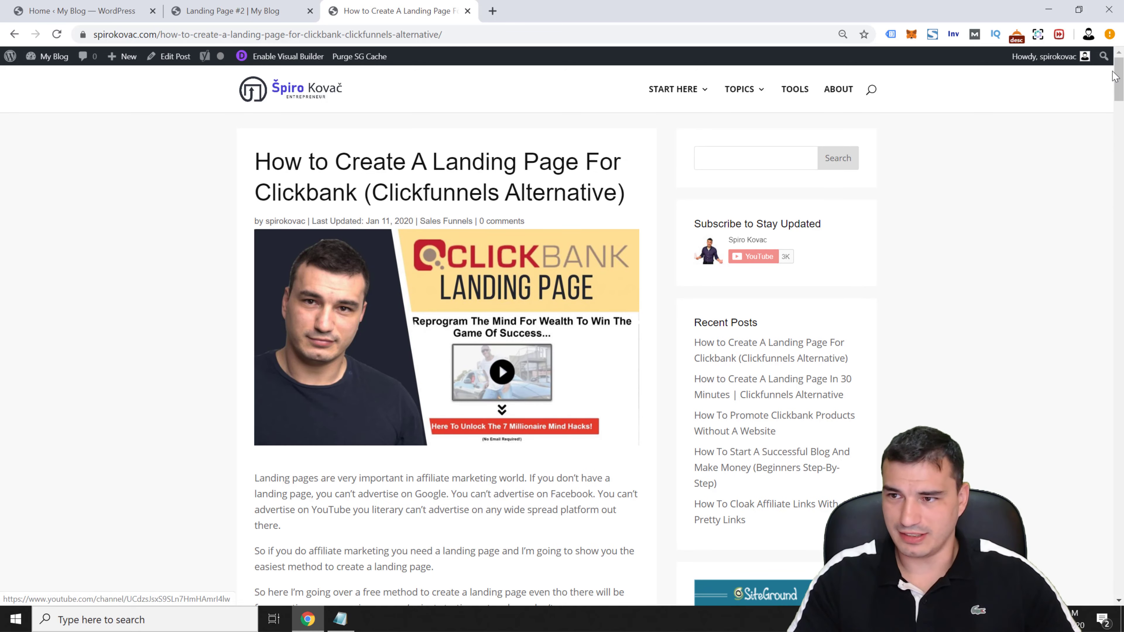
Read the article's introduction, the list of required tools, and the section on creating a landing page with custom CSS.
left_click_drag(1118, 97, 1082, 103)
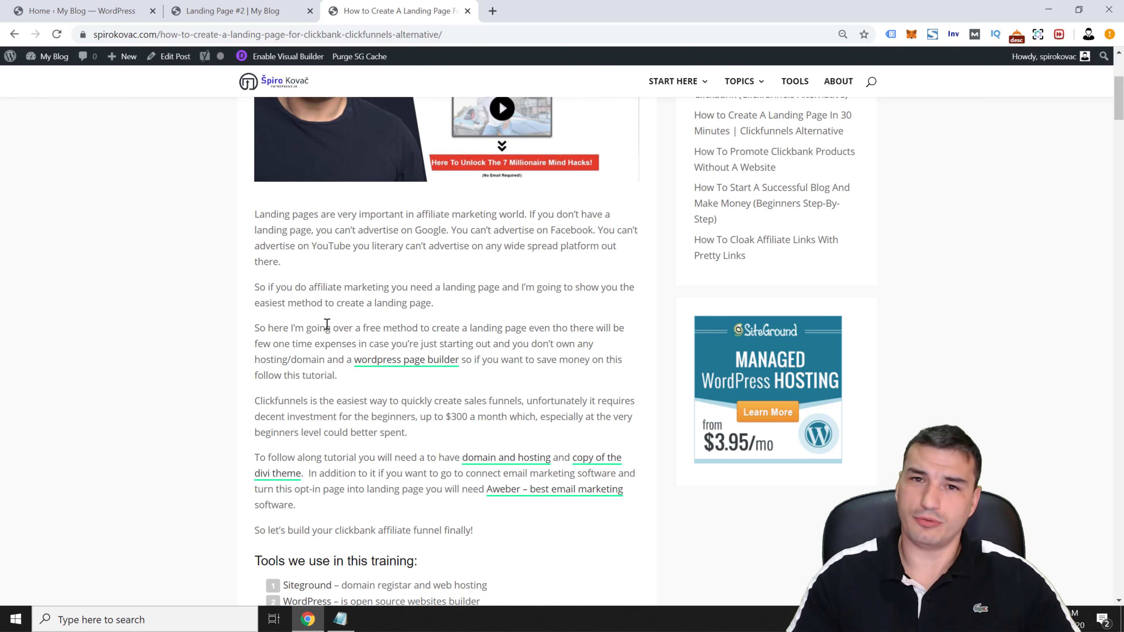
scroll(301, 327, "down", 1)
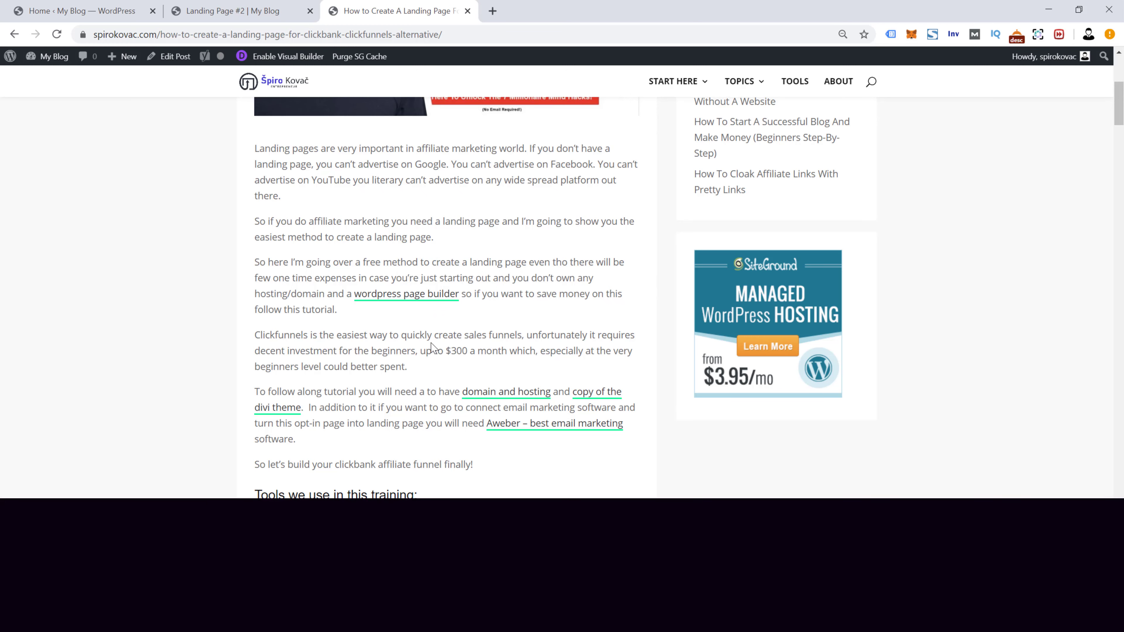
scroll(479, 275, "up", 1)
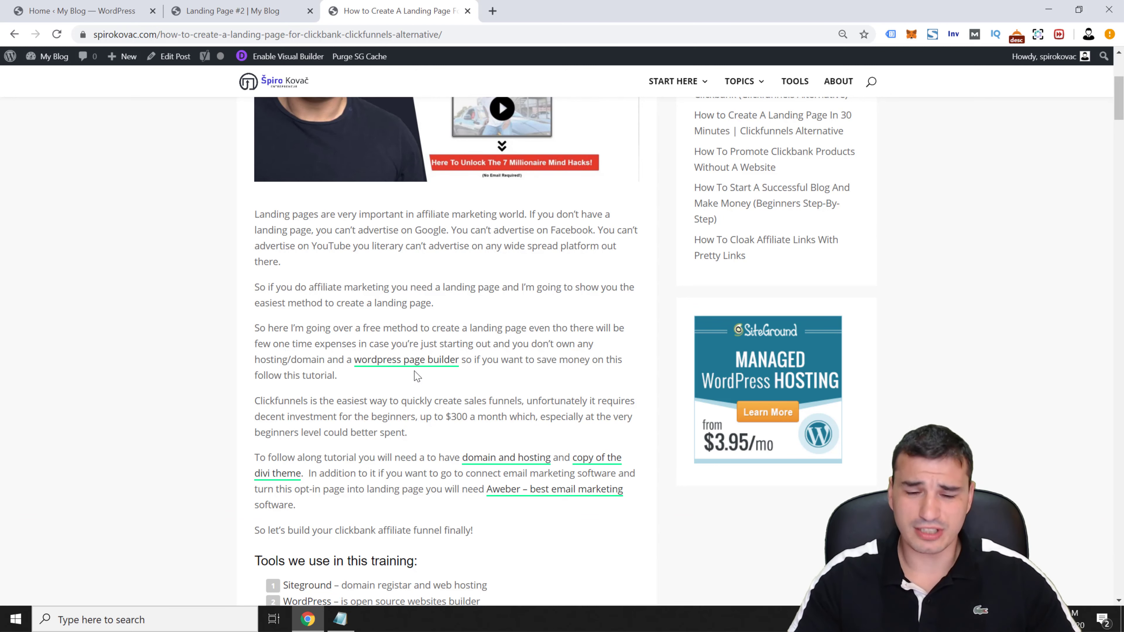
scroll(416, 418, "down", 1)
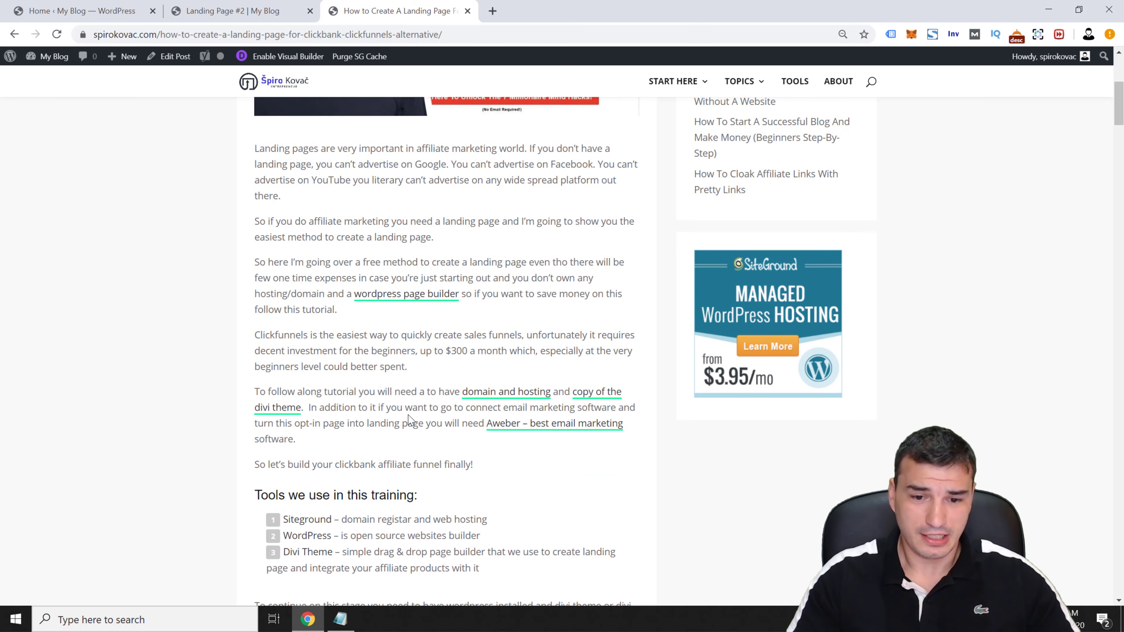
scroll(371, 384, "up", 1)
scroll(399, 398, "down", 2)
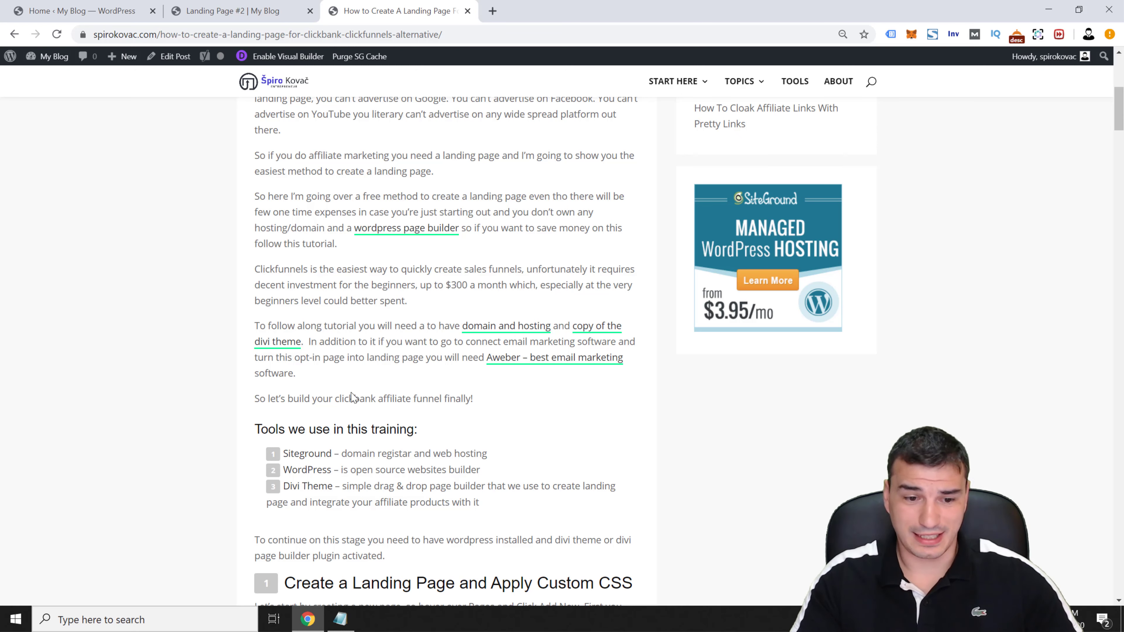
scroll(341, 392, "down", 4)
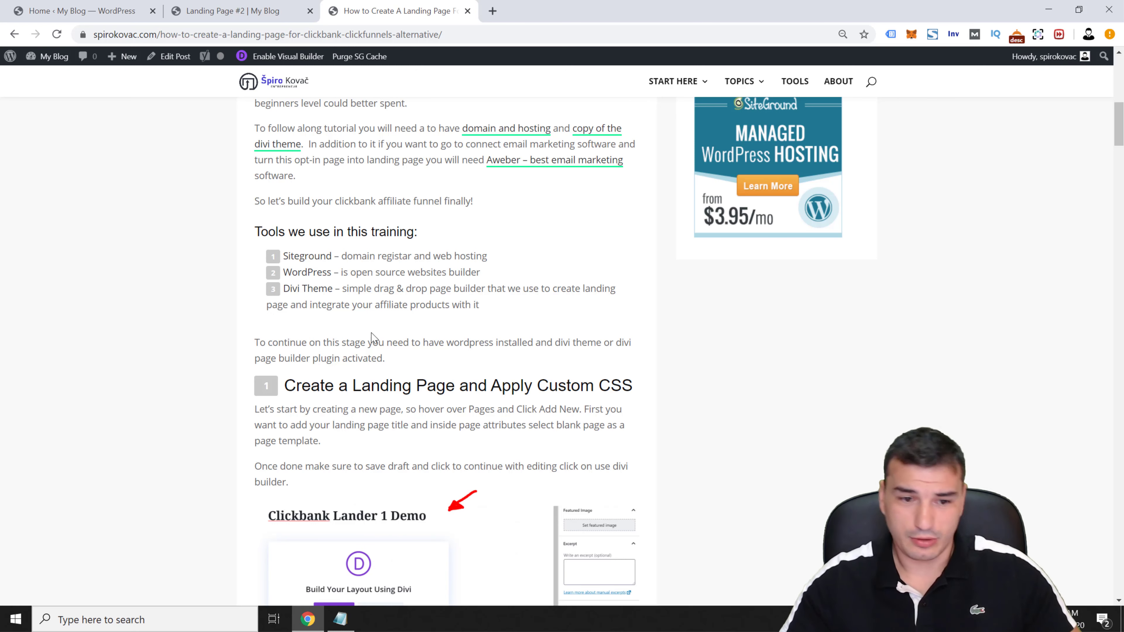
scroll(372, 338, "down", 3)
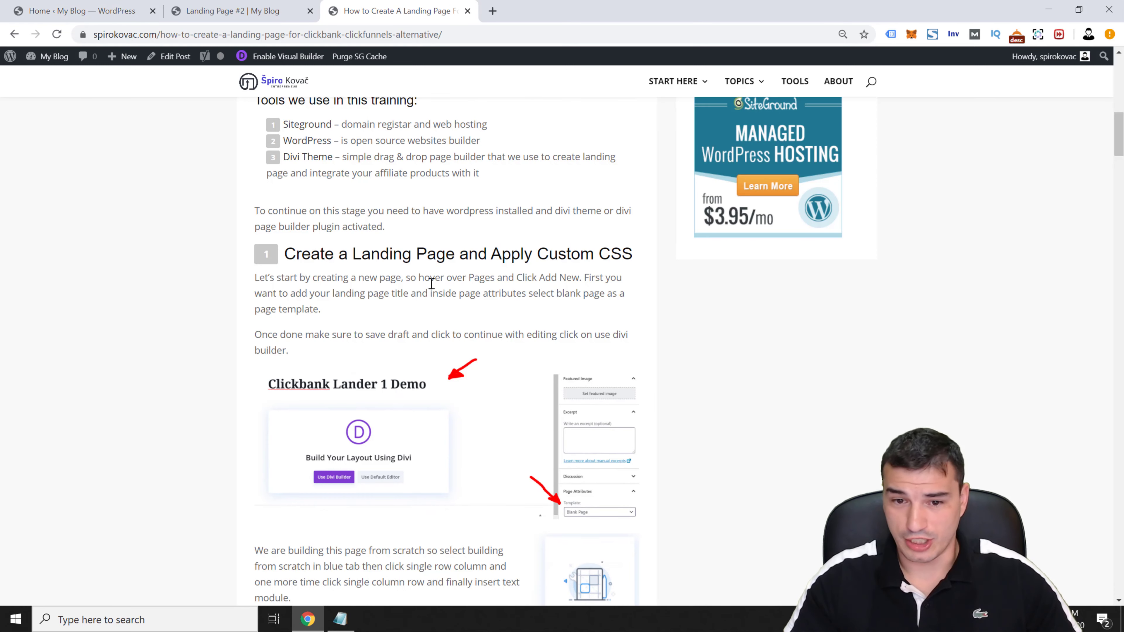
Create a new page in the WordPress dashboard and title it "landing page".
left_click(82, 10)
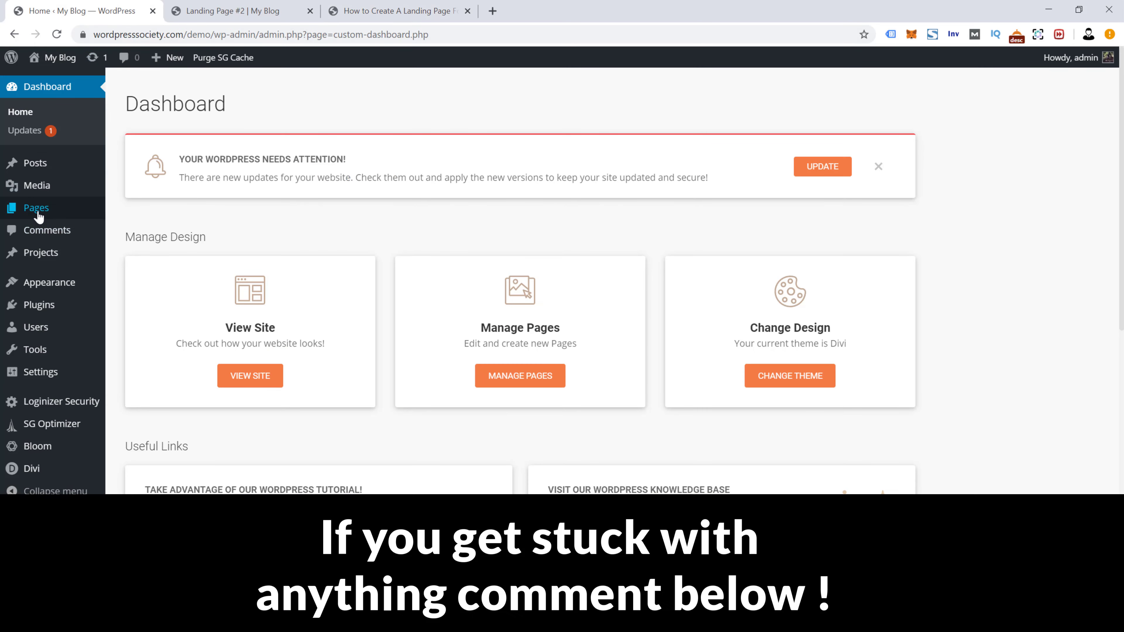
mouse_move(39, 217)
left_click(86, 224)
left_click_drag(104, 16, 309, 15)
left_click(393, 16)
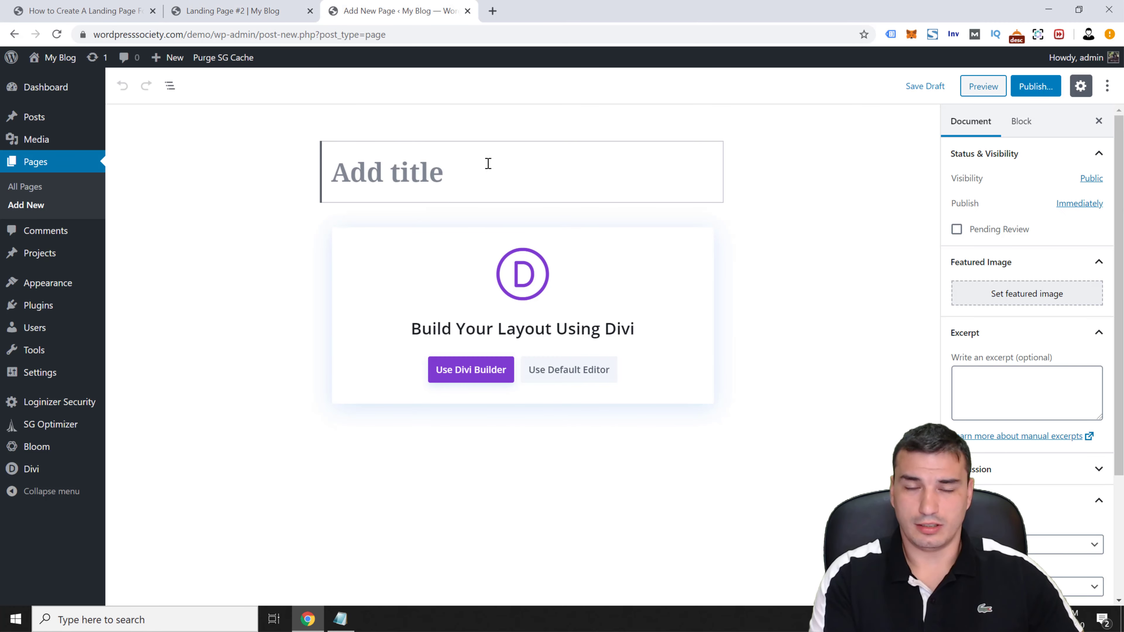
type("la")
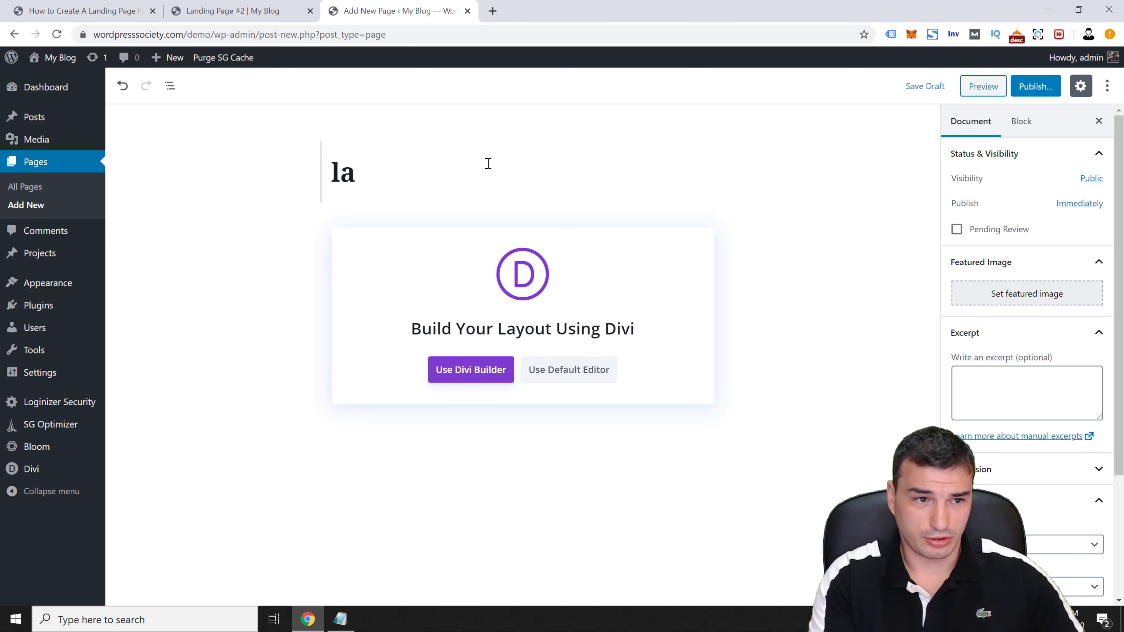
type("nding page")
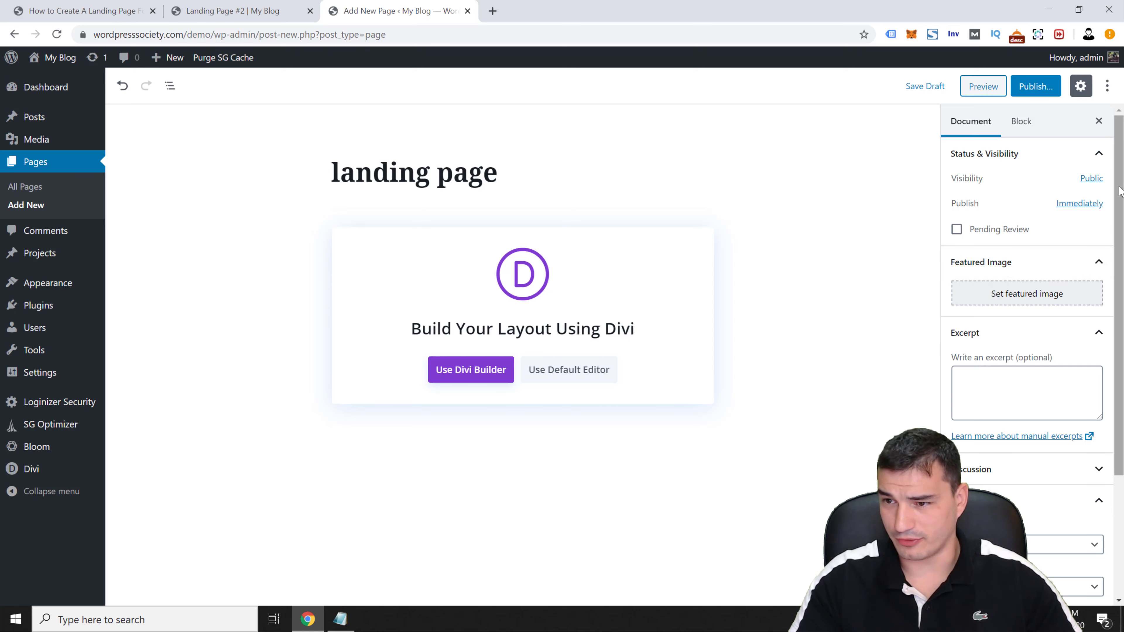
Set the page's template to Blank Page and publish the page.
scroll(1120, 191, "down", 4)
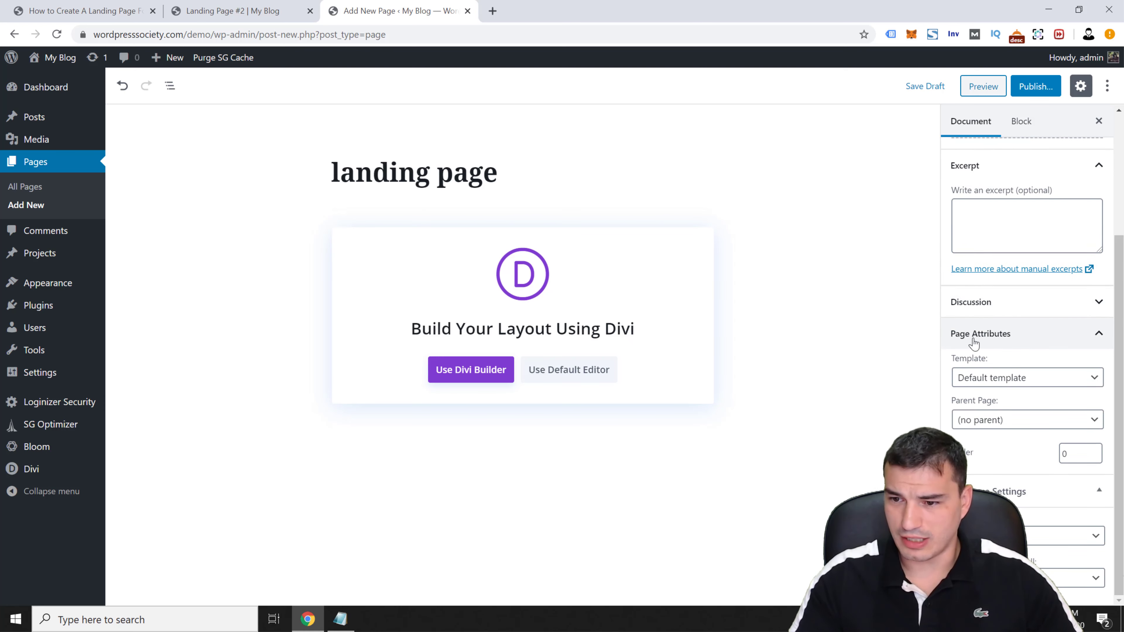
left_click(996, 384)
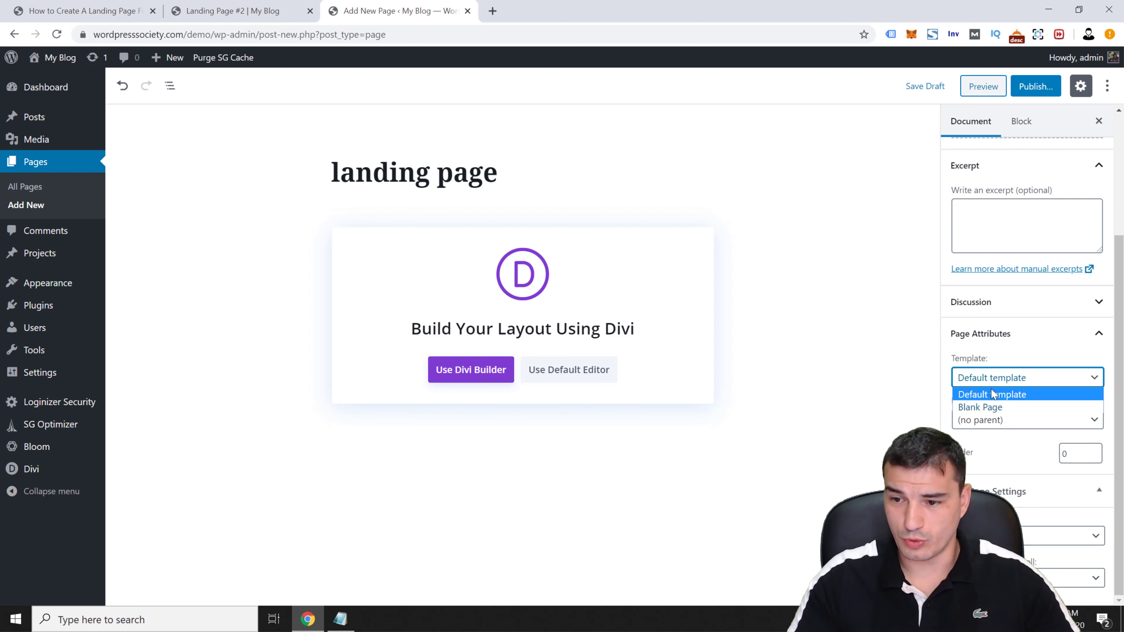
left_click(990, 408)
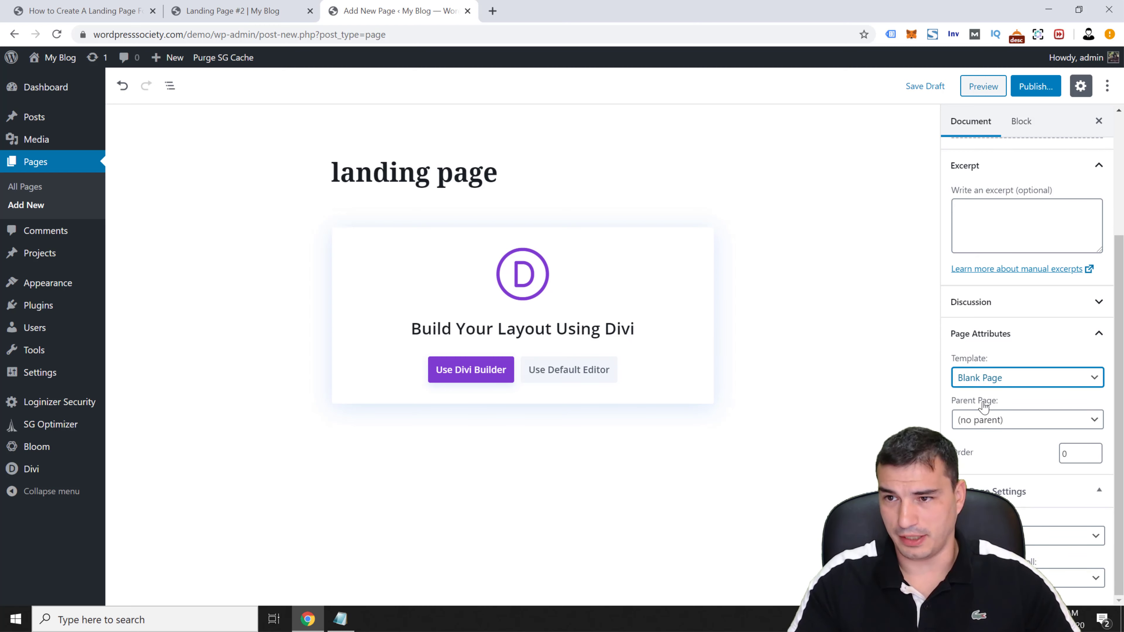
left_click(1039, 85)
left_click(1039, 86)
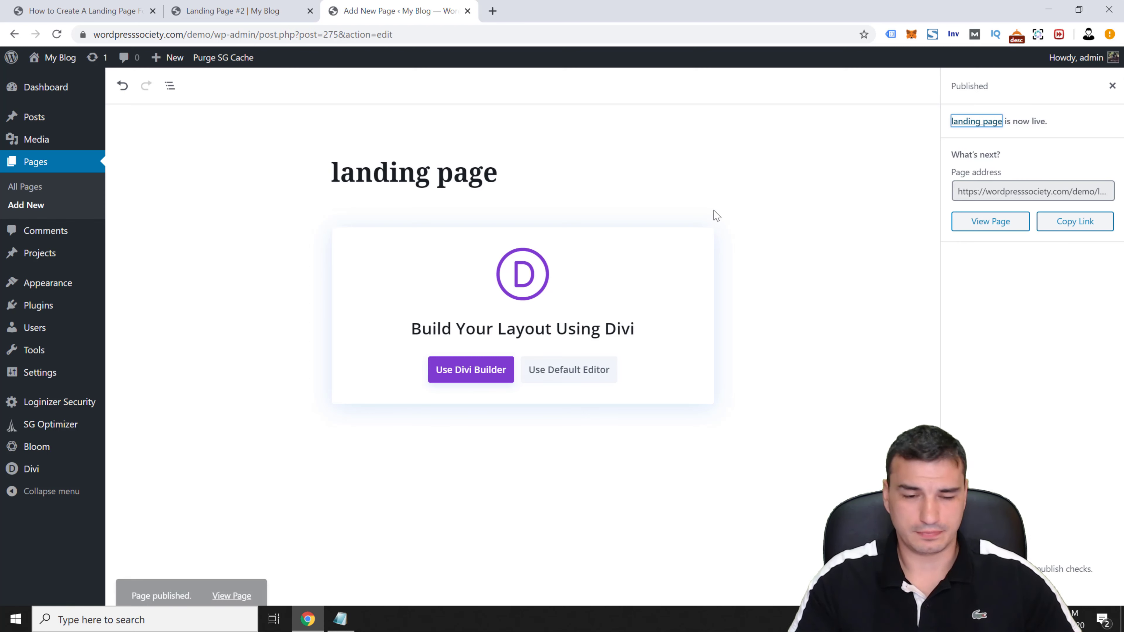
Open the new page in the Divi Builder and choose to build it from scratch.
left_click(460, 378)
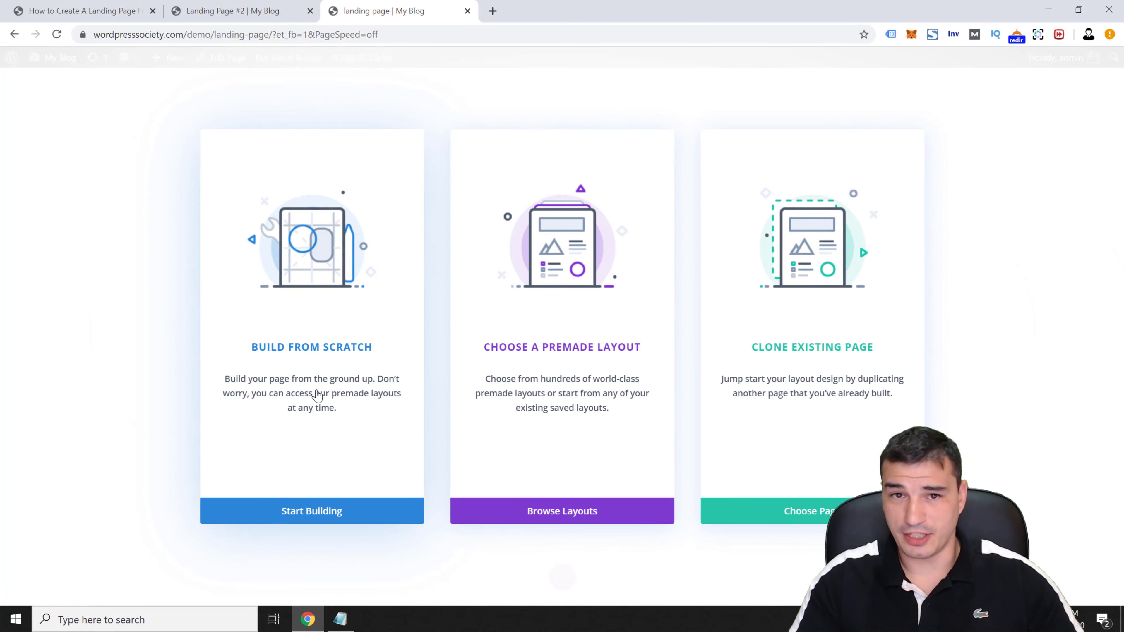
left_click(675, 108)
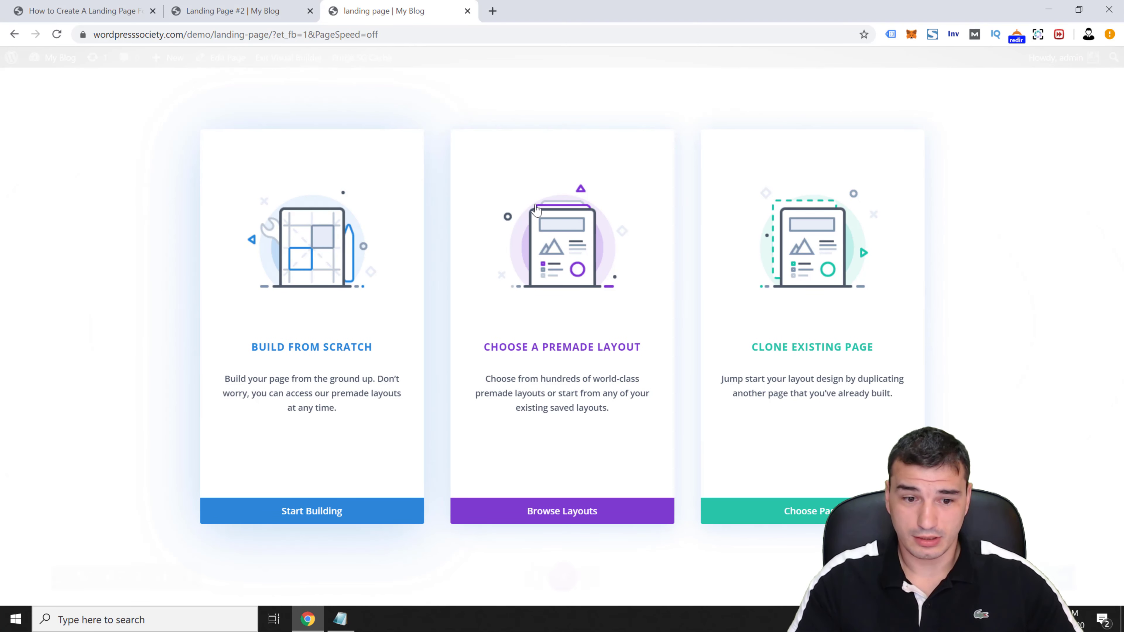
left_click(328, 518)
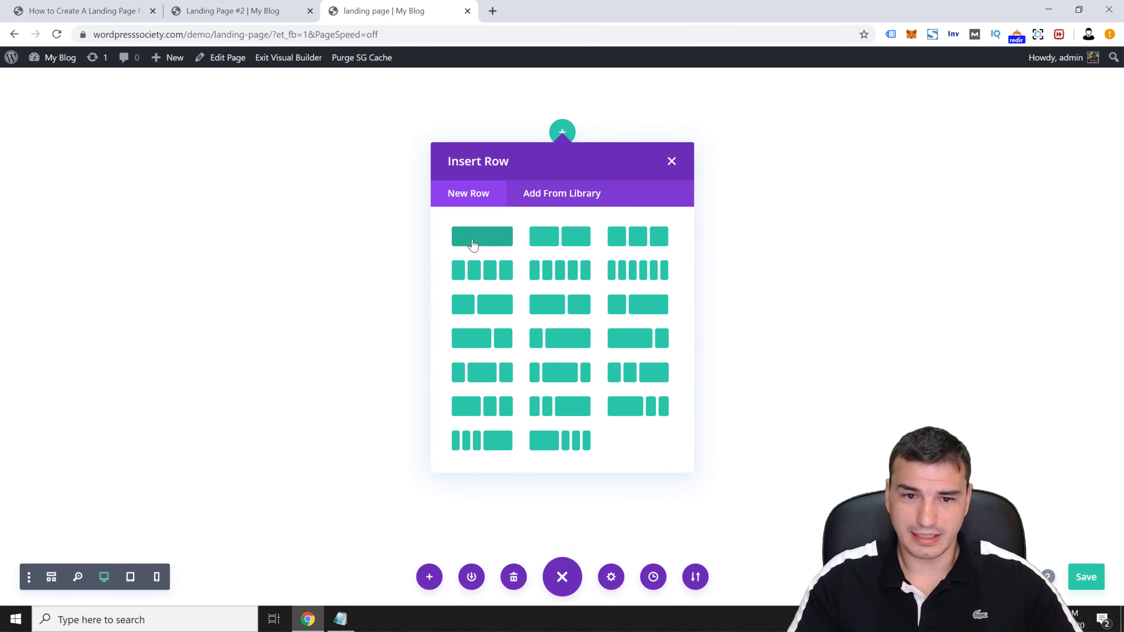
Insert a single-column row containing a Text module with its placeholder content, and save the module's settings.
left_click(477, 243)
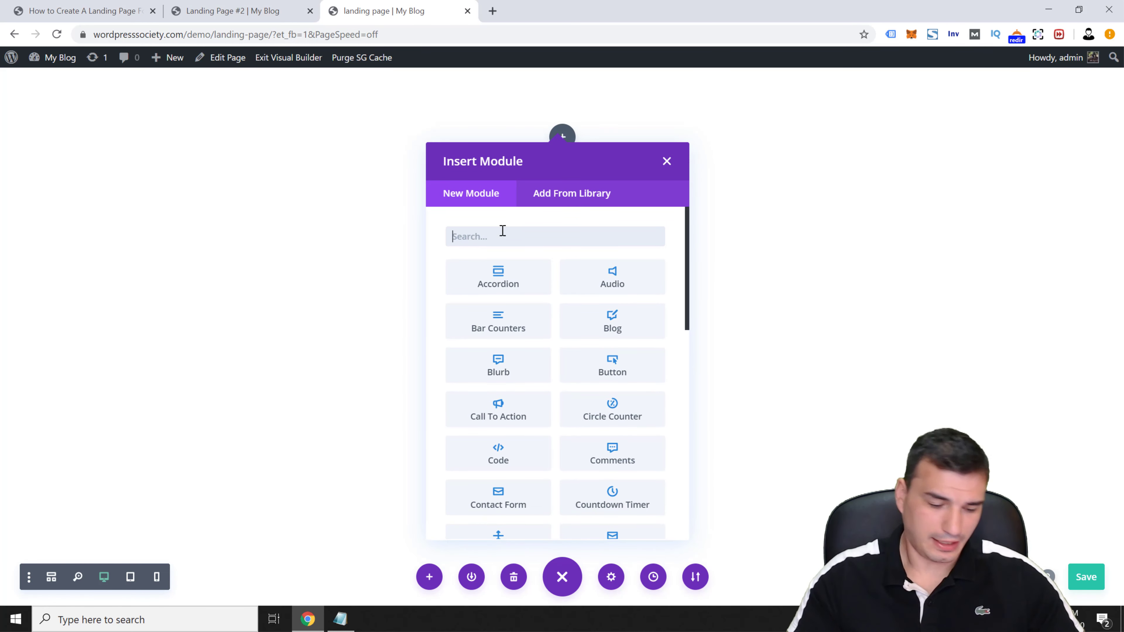
type("text")
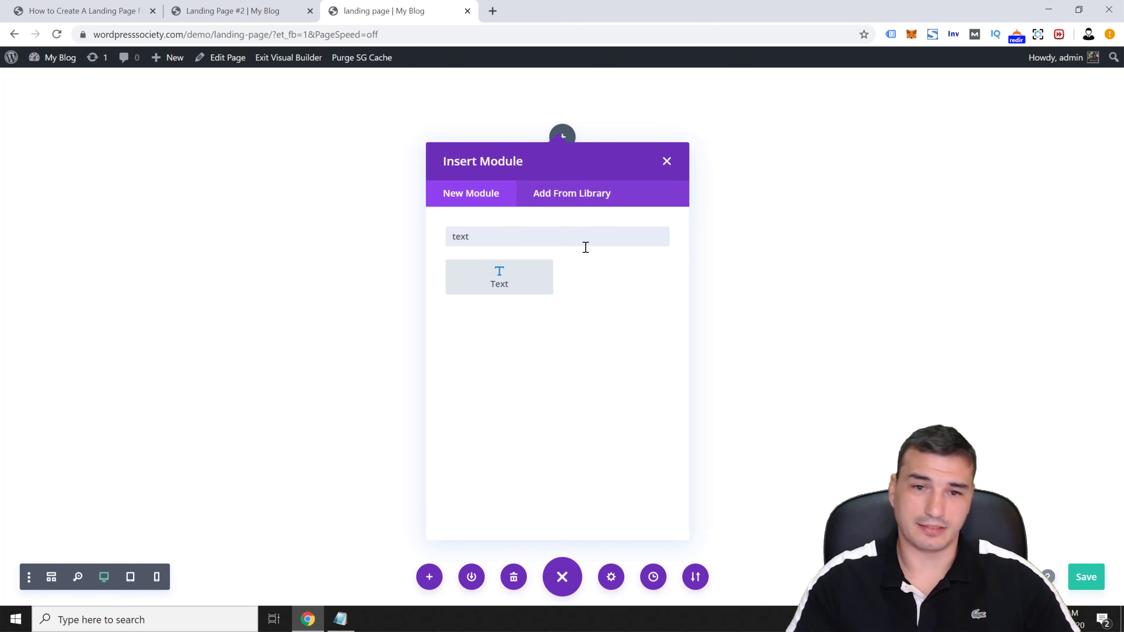
left_click(509, 277)
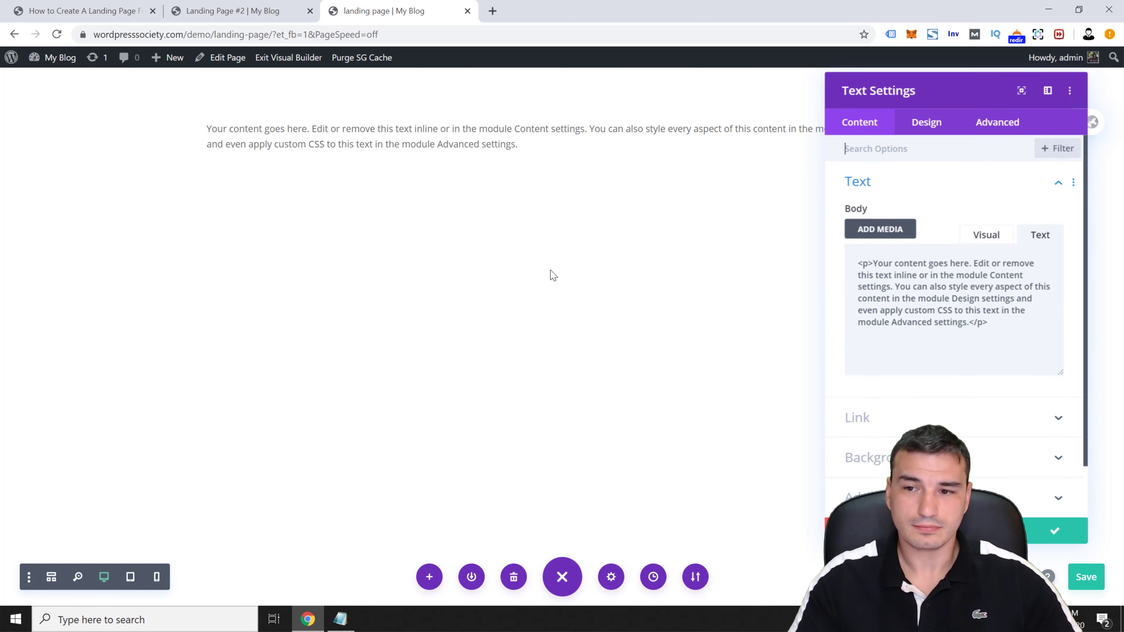
left_click(1050, 532)
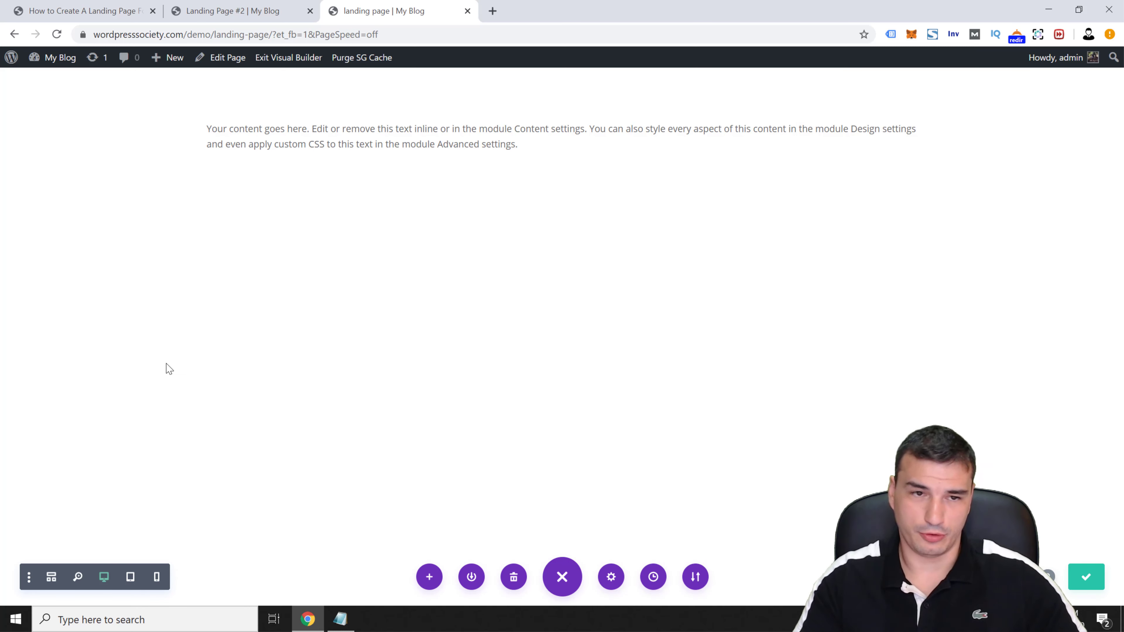
In the wireframe view, add a regular section below the first with a single-column row containing a Code module.
left_click(51, 576)
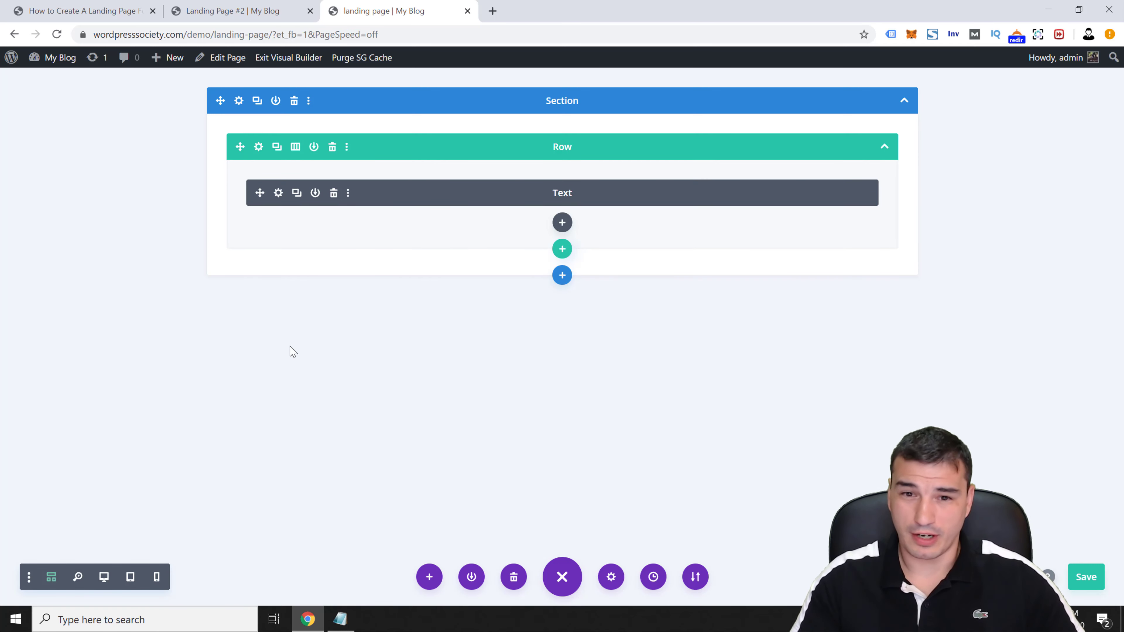
left_click(562, 277)
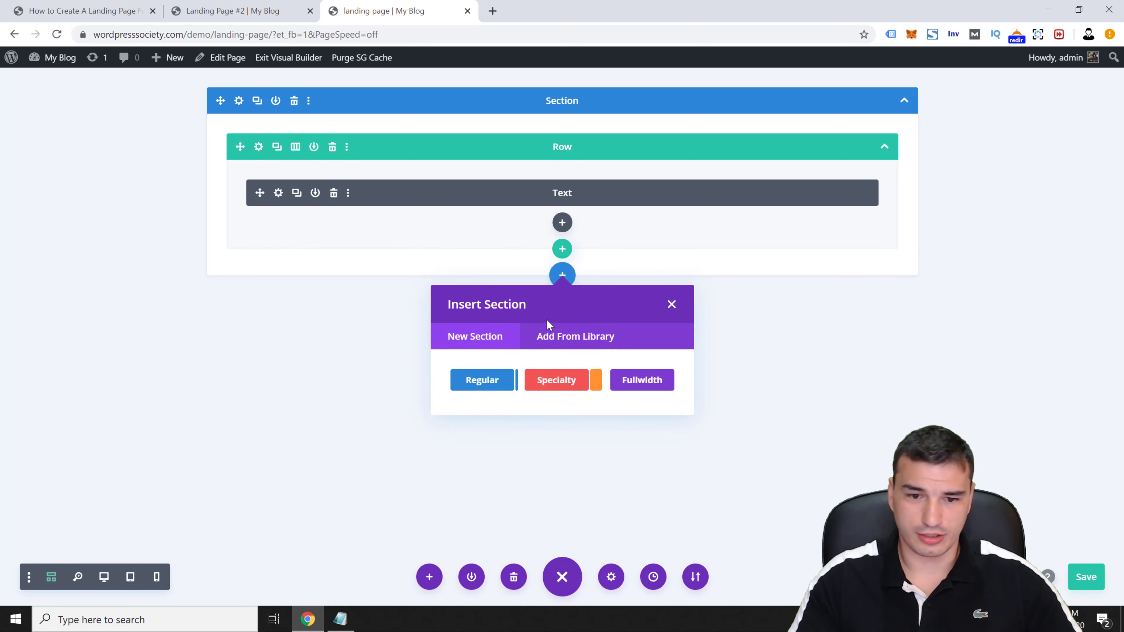
left_click(492, 379)
left_click(484, 184)
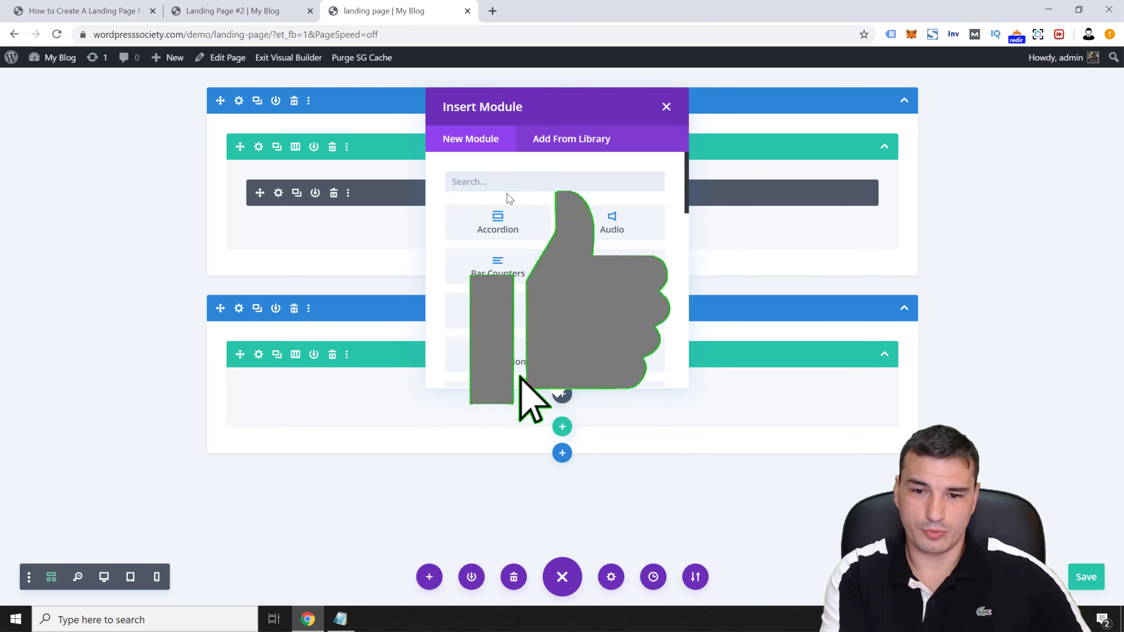
type("code")
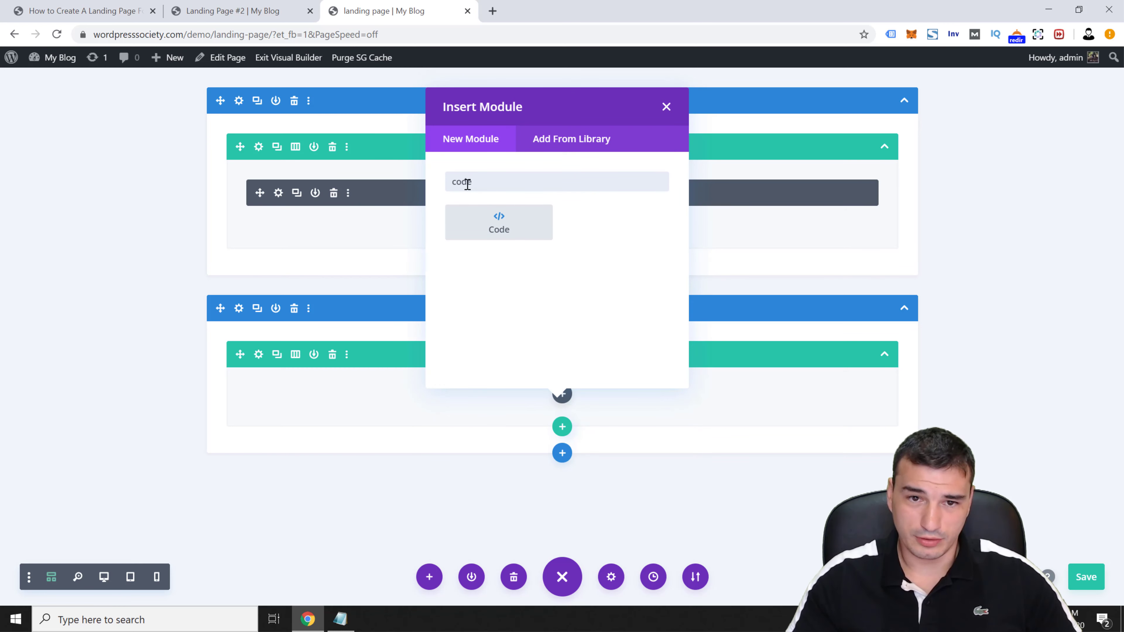
left_click(500, 230)
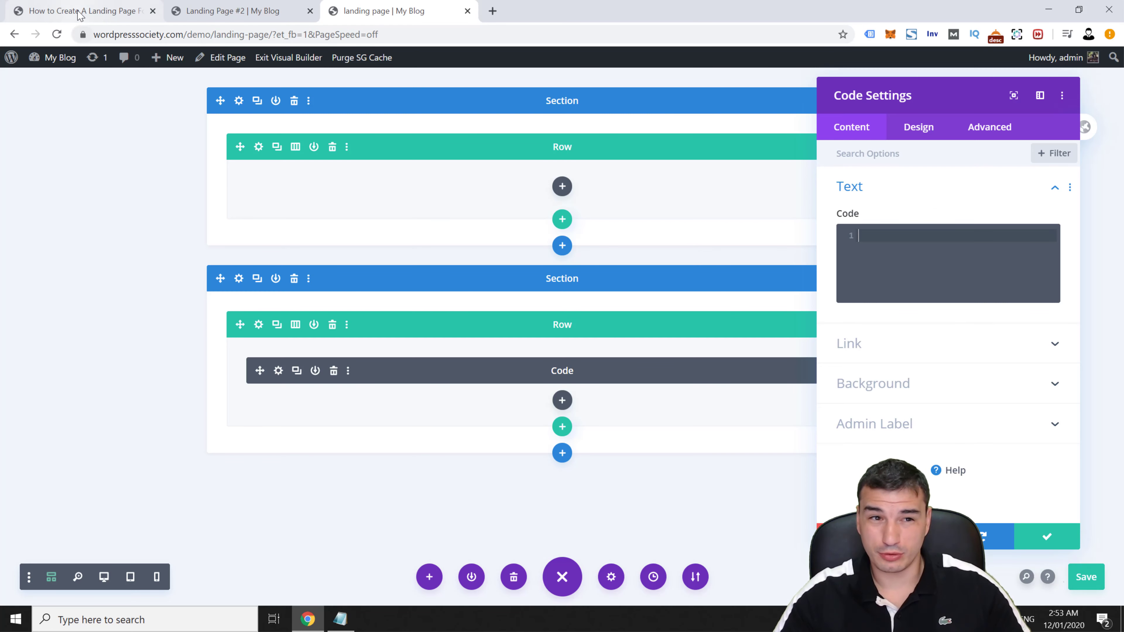
Copy the full CSS block, from <style> to </style>, from the Clickbank landing page blog article.
left_click(79, 13)
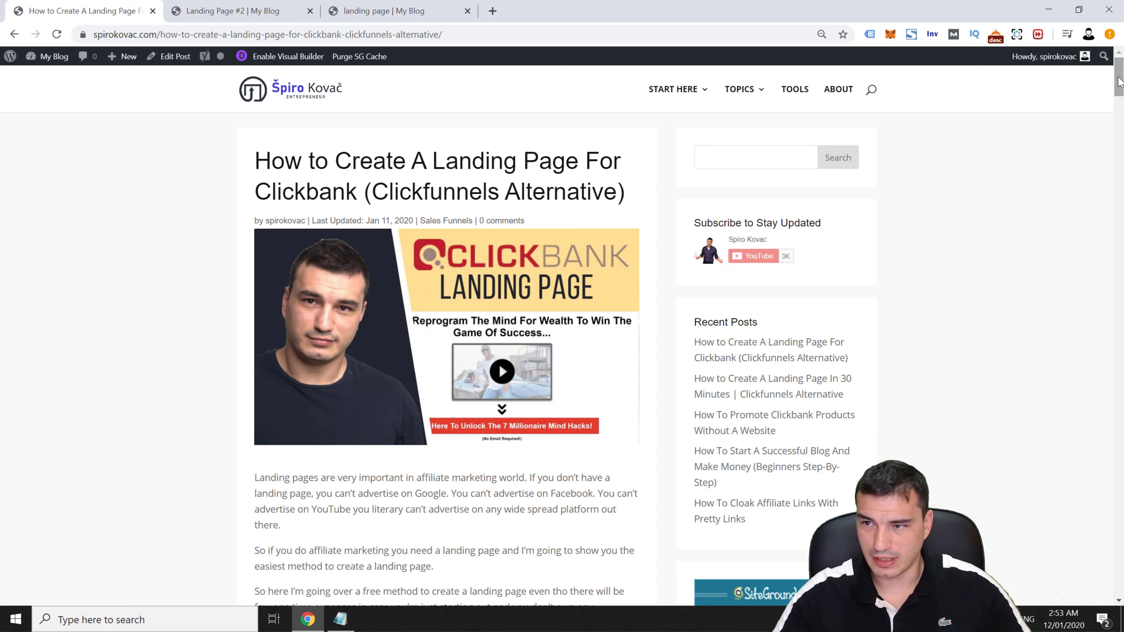
left_click_drag(1118, 89, 1115, 168)
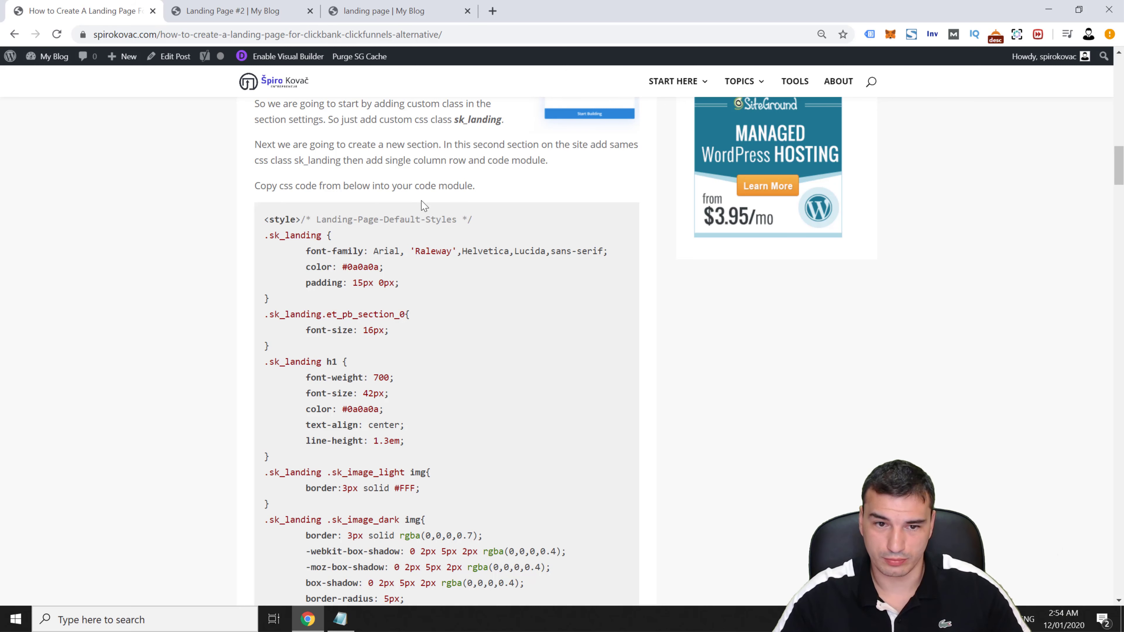
left_click_drag(265, 220, 495, 541)
scroll(464, 432, "up", 3)
left_click_drag(506, 492, 467, 507)
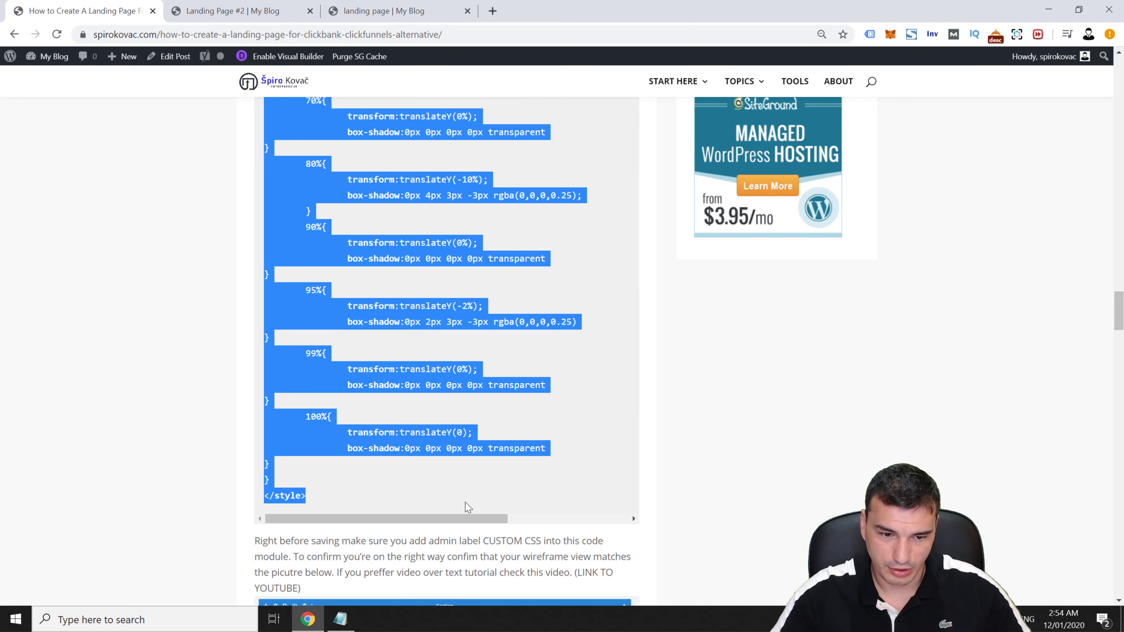
right_click(365, 312)
left_click(363, 325)
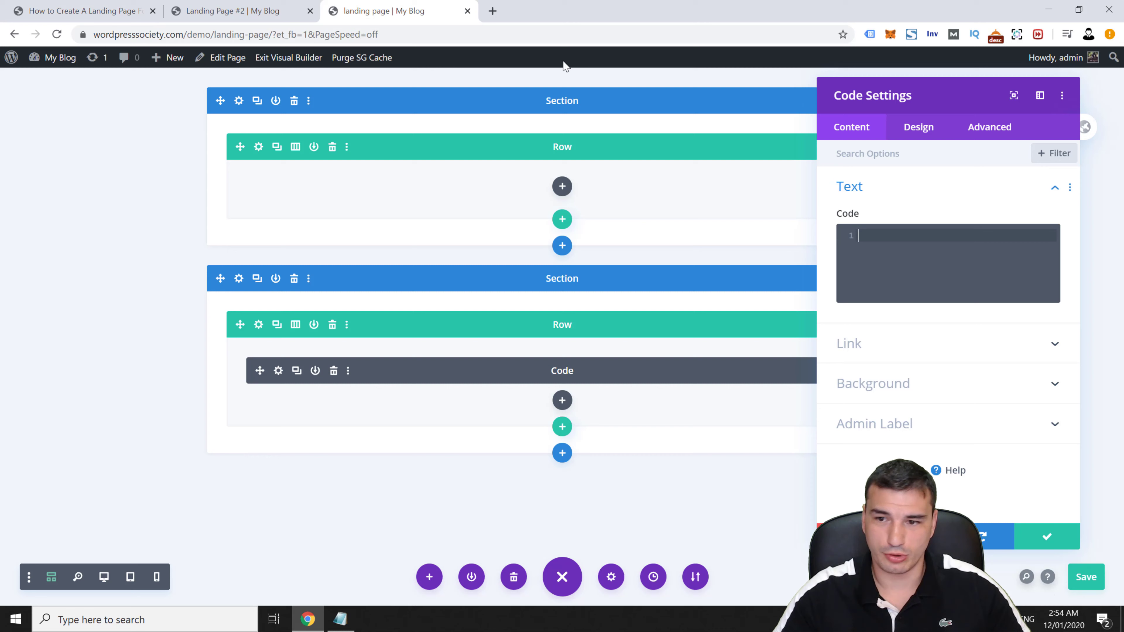
Return to the landing page builder and paste the copied CSS into the Code module's code field.
left_click(389, 11)
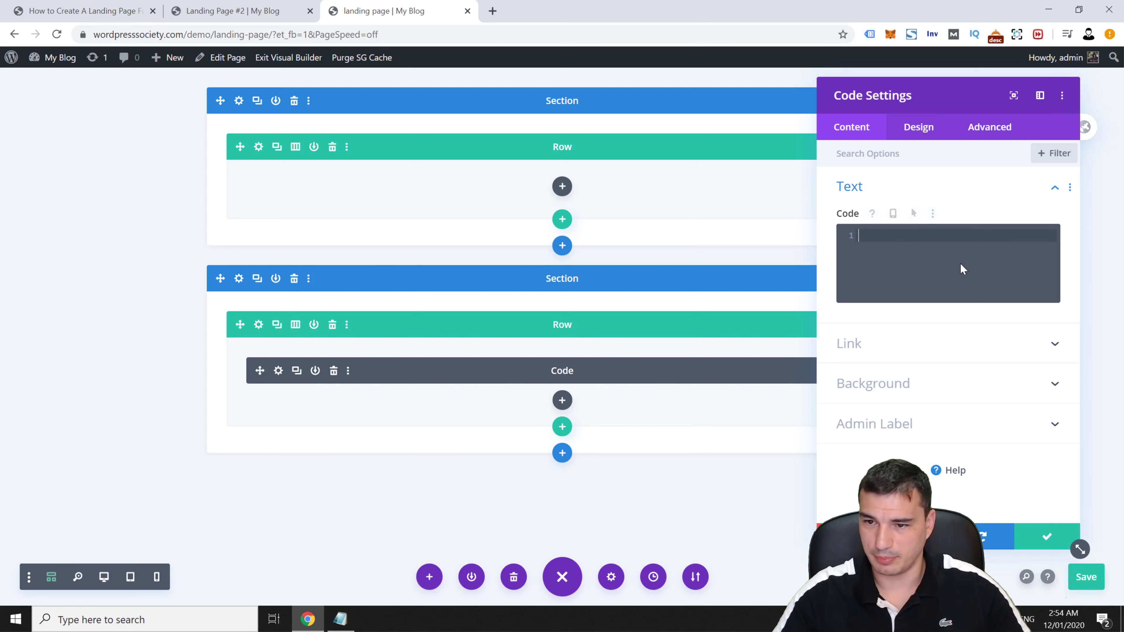
left_click(949, 256)
key("ctrl+v")
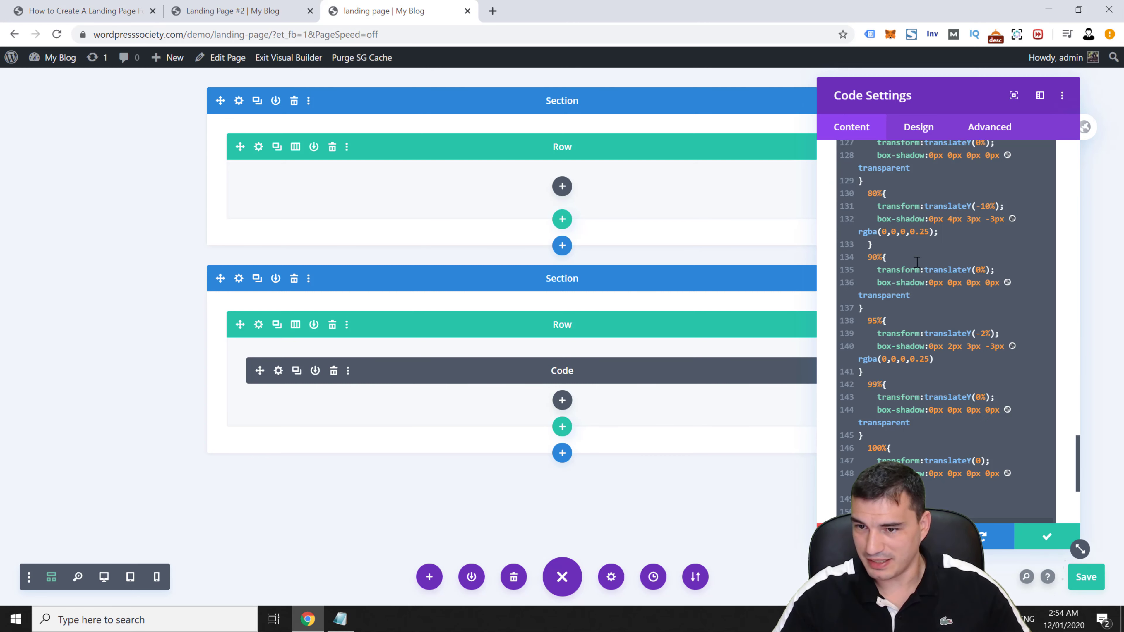
scroll(973, 454, "down", 3)
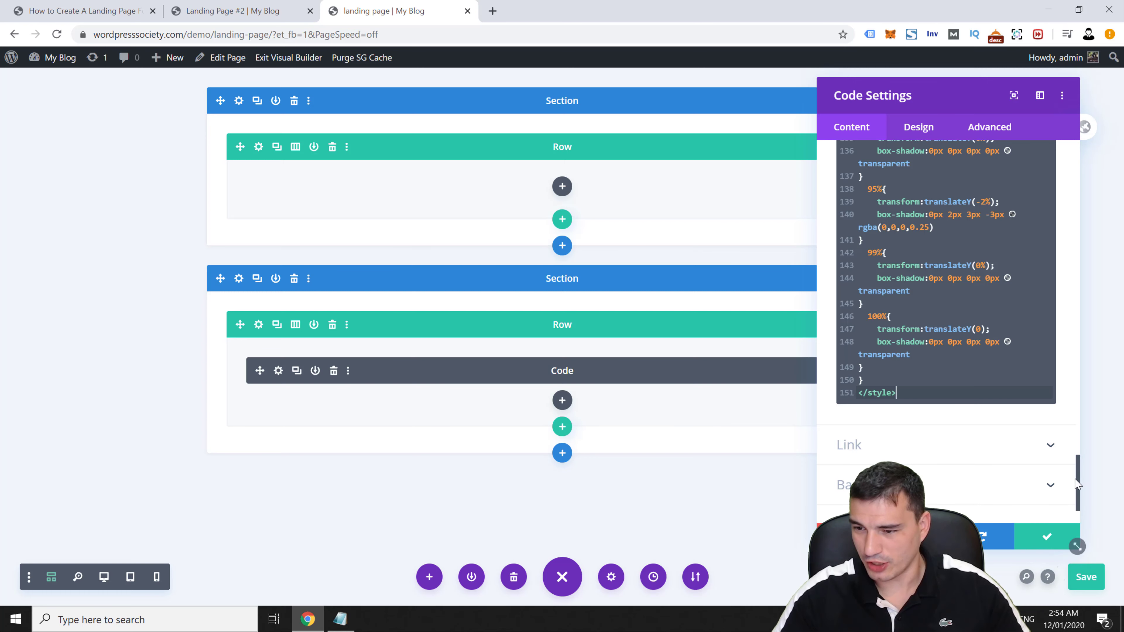
left_click_drag(1080, 458, 1064, 191)
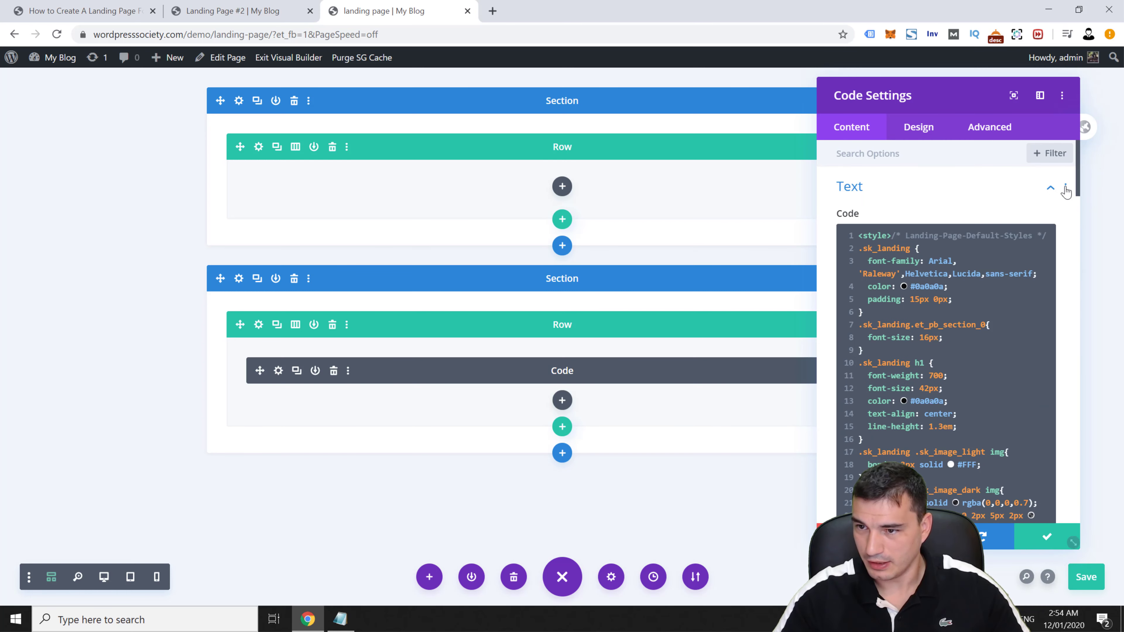
left_click(1058, 190)
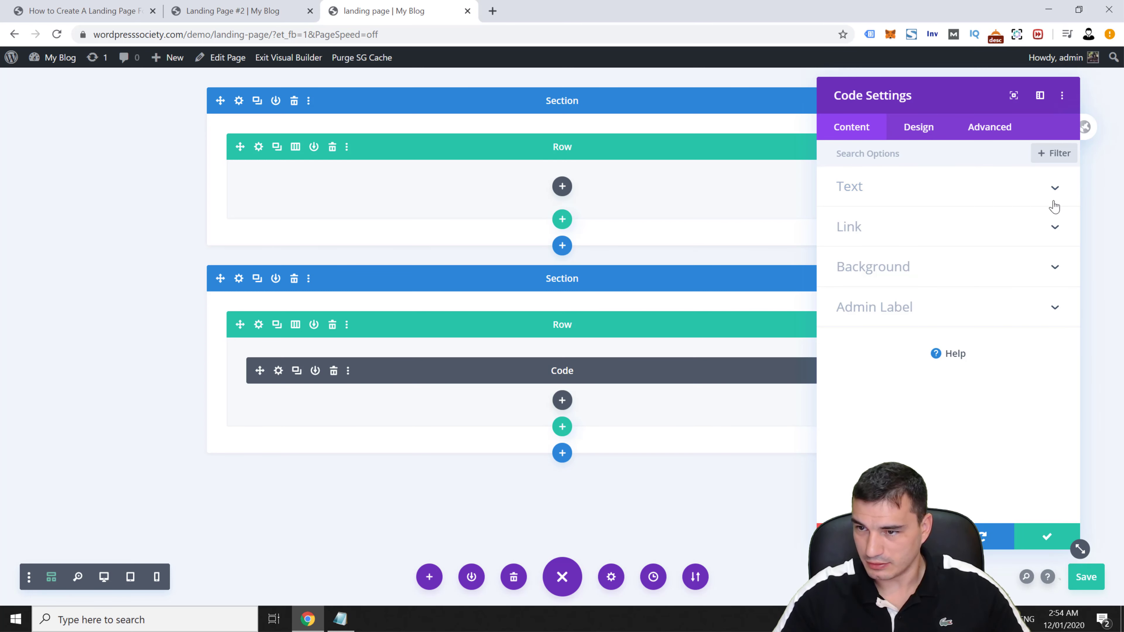
Set the Code module's admin label to "CUSTOM CSS" and save the module's settings.
left_click(1041, 317)
left_click(901, 363)
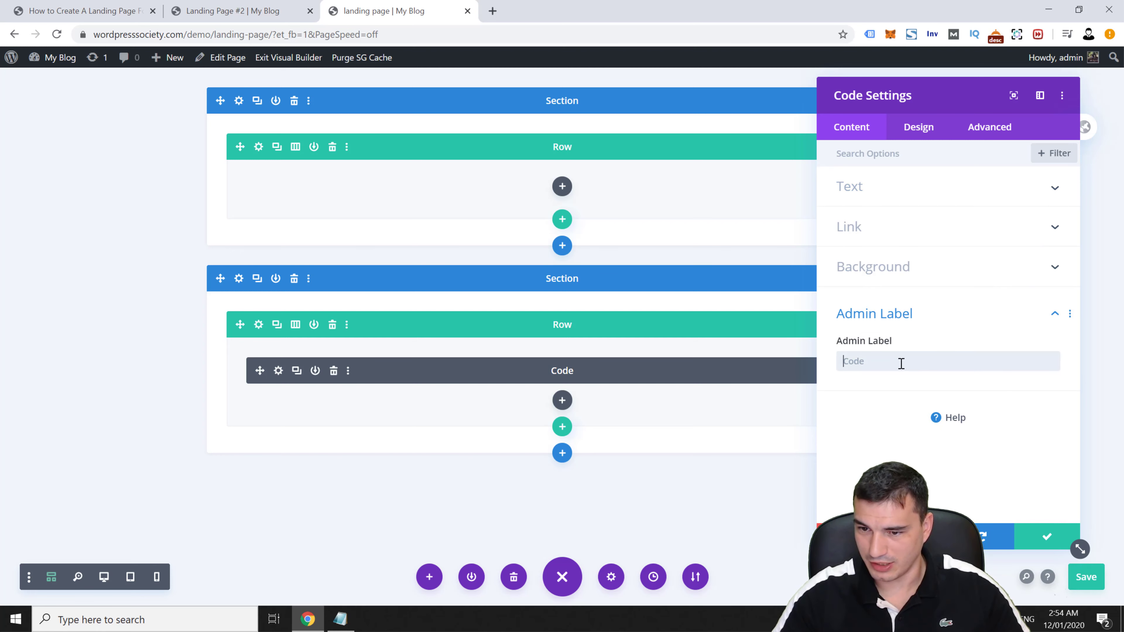
type("CU")
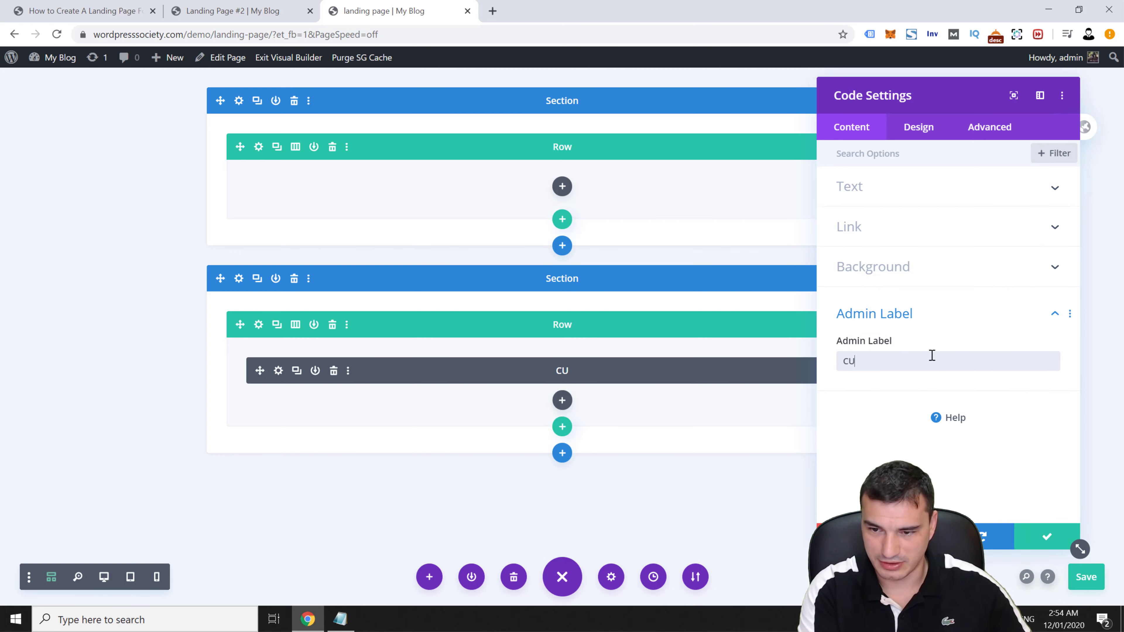
type("STOM CSS")
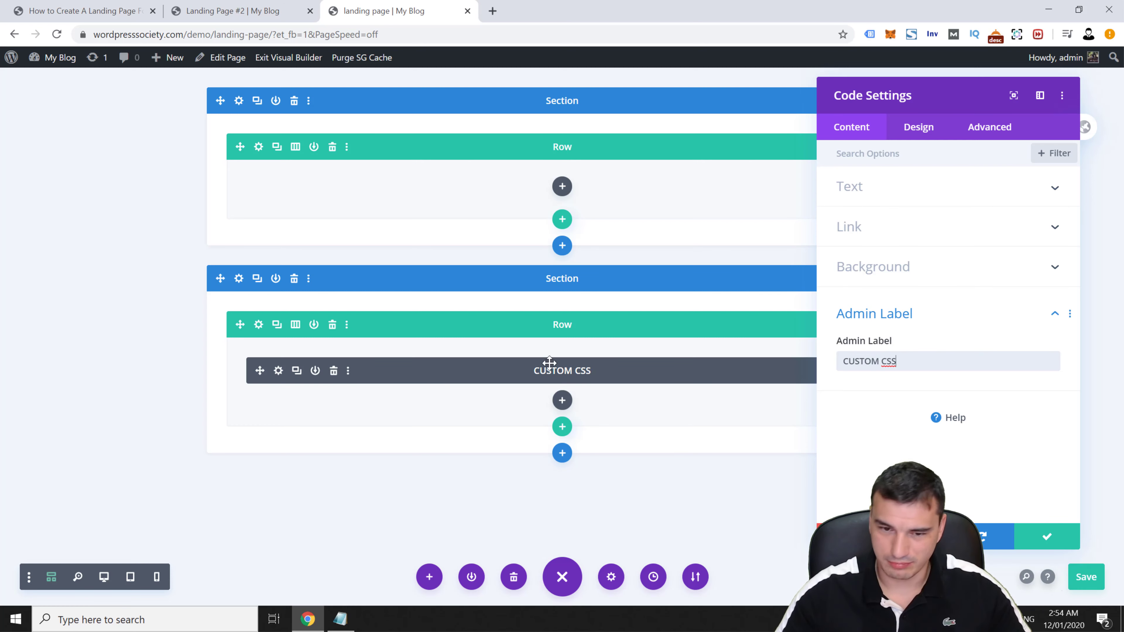
left_click_drag(916, 95, 188, 76)
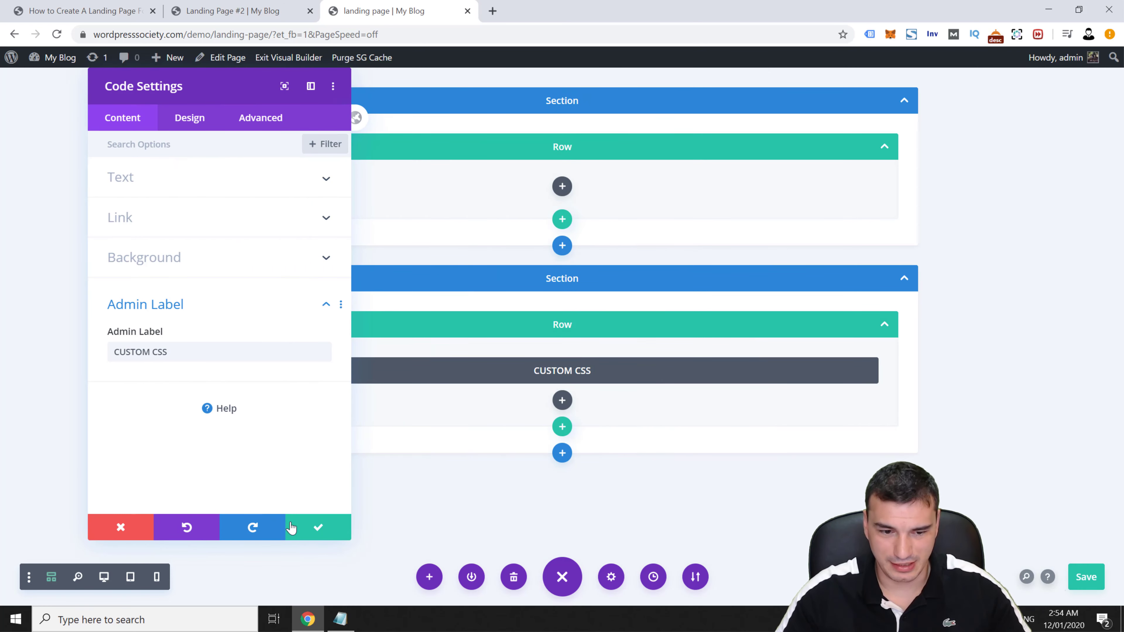
left_click(318, 528)
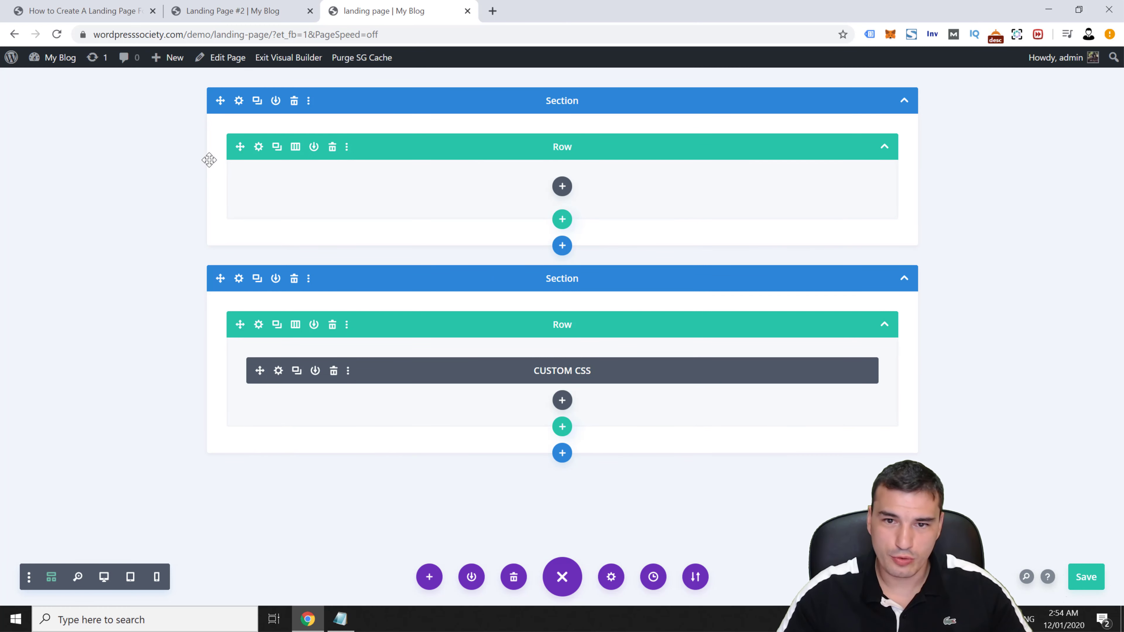
Give the first section the CSS class "sk_landing", copy the class name, and save the section's settings.
left_click(239, 102)
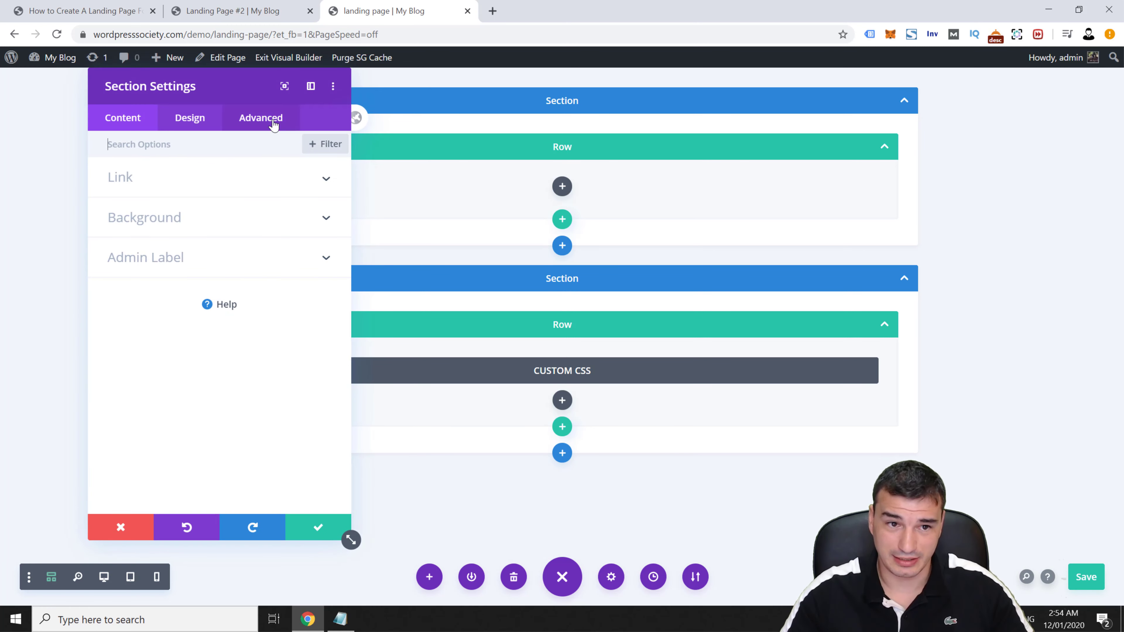
left_click(261, 124)
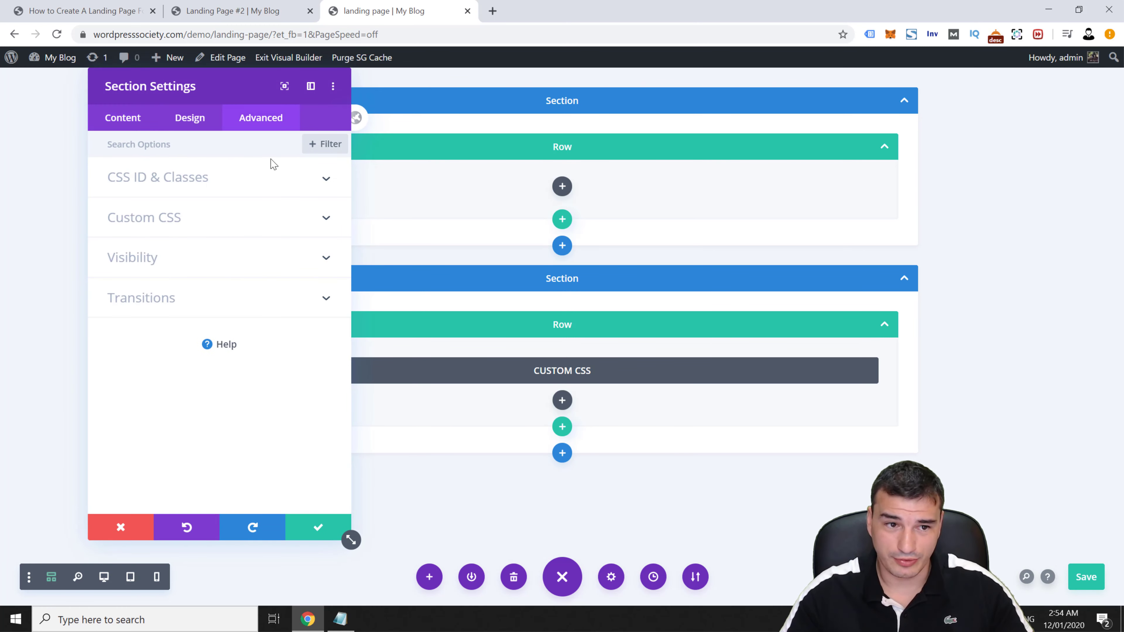
left_click(227, 189)
left_click(201, 271)
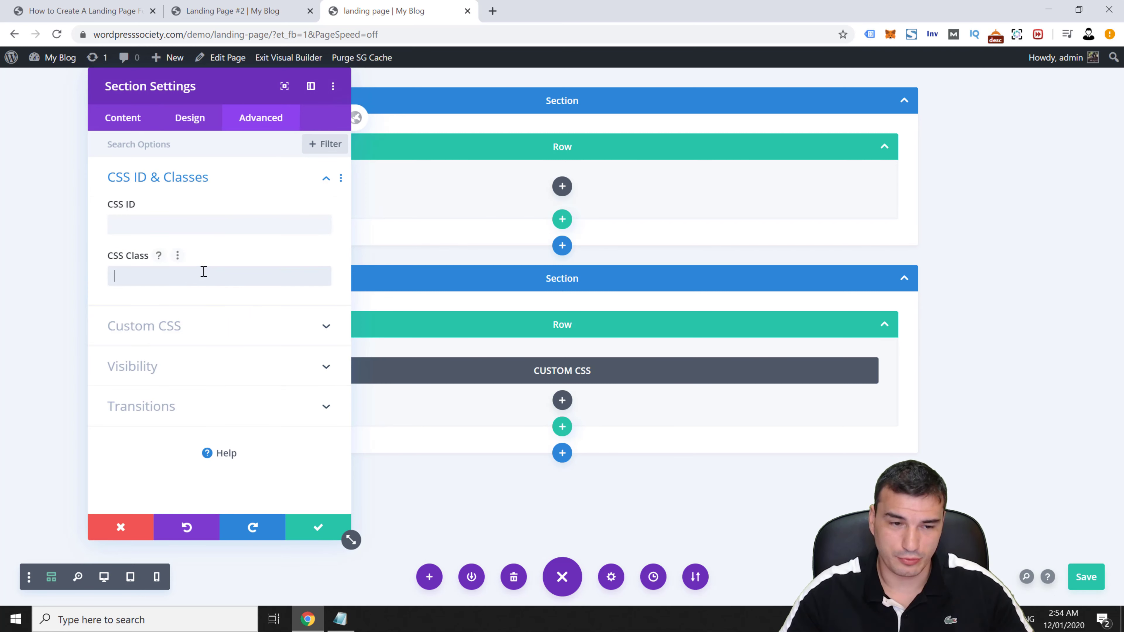
type("sk_landing")
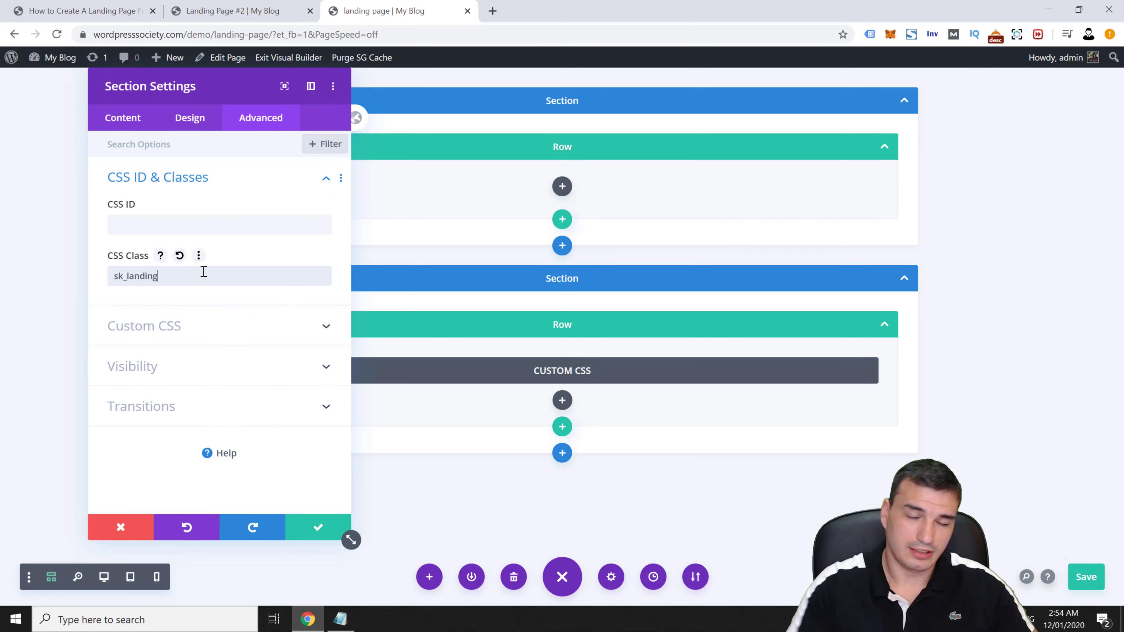
key("ctrl+a")
right_click(154, 273)
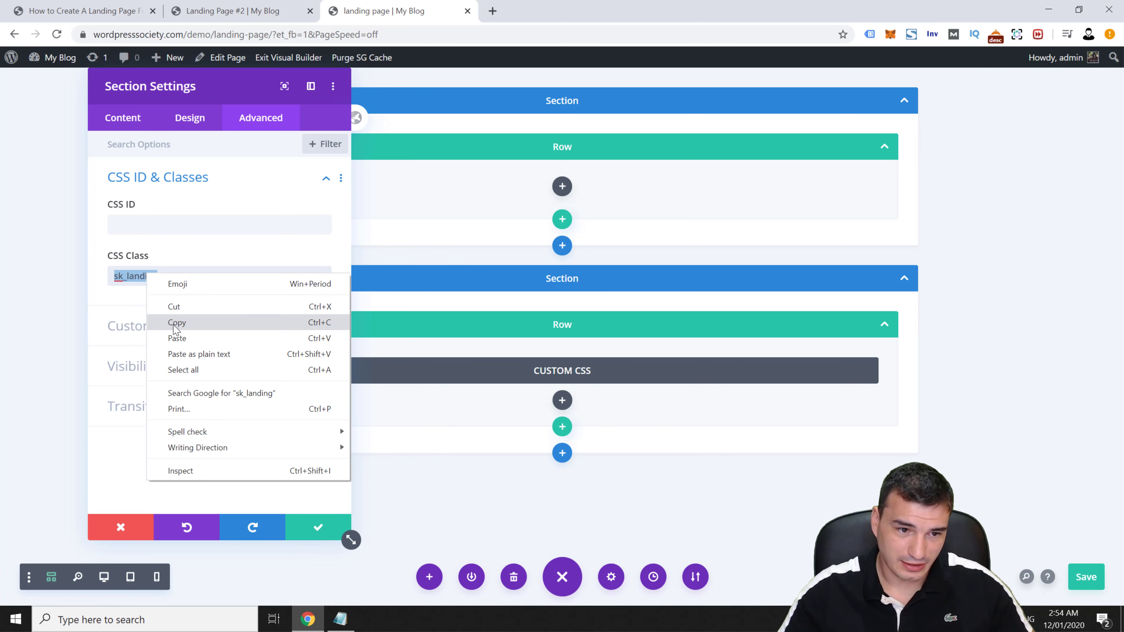
left_click(182, 322)
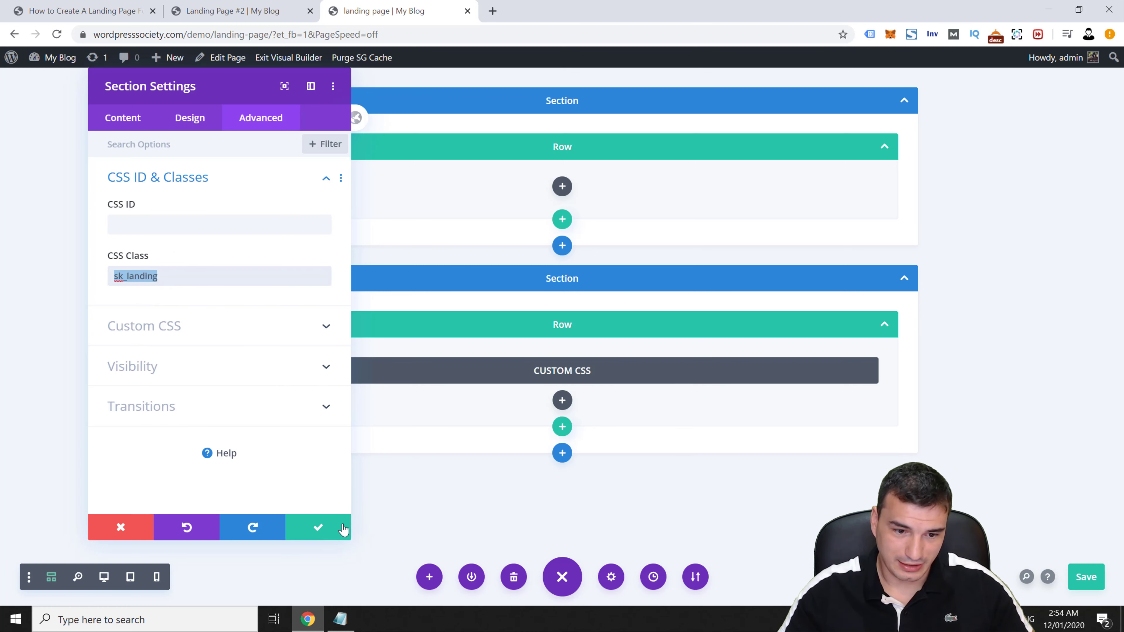
left_click(319, 531)
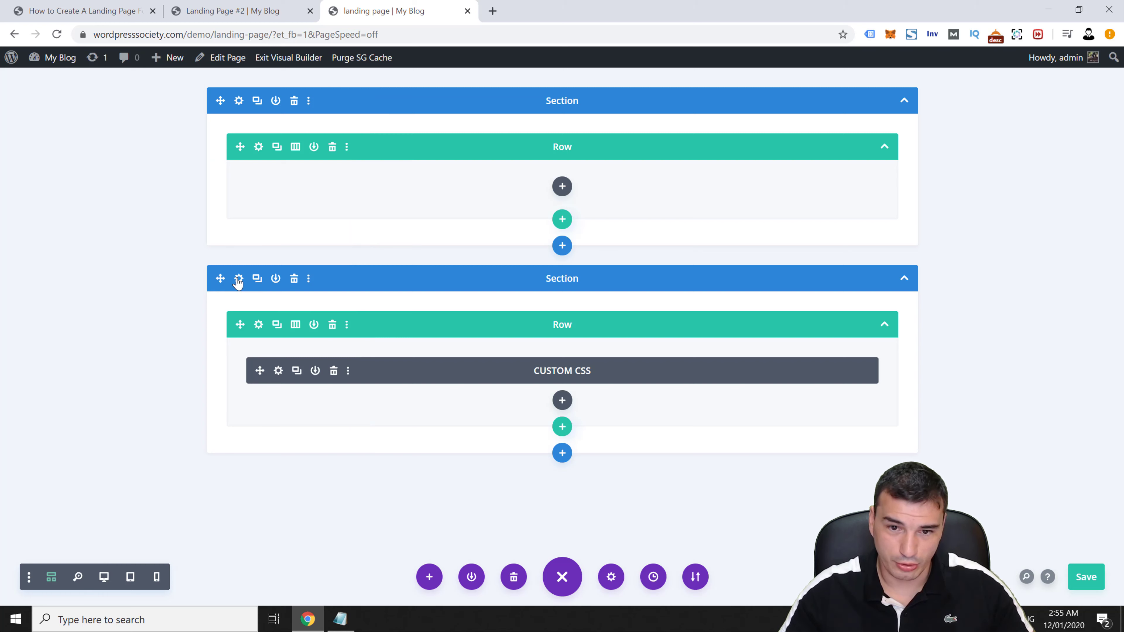
Give the second section, holding the custom CSS, the class "sk_landing" and save the page.
left_click(238, 279)
left_click(259, 119)
left_click(241, 189)
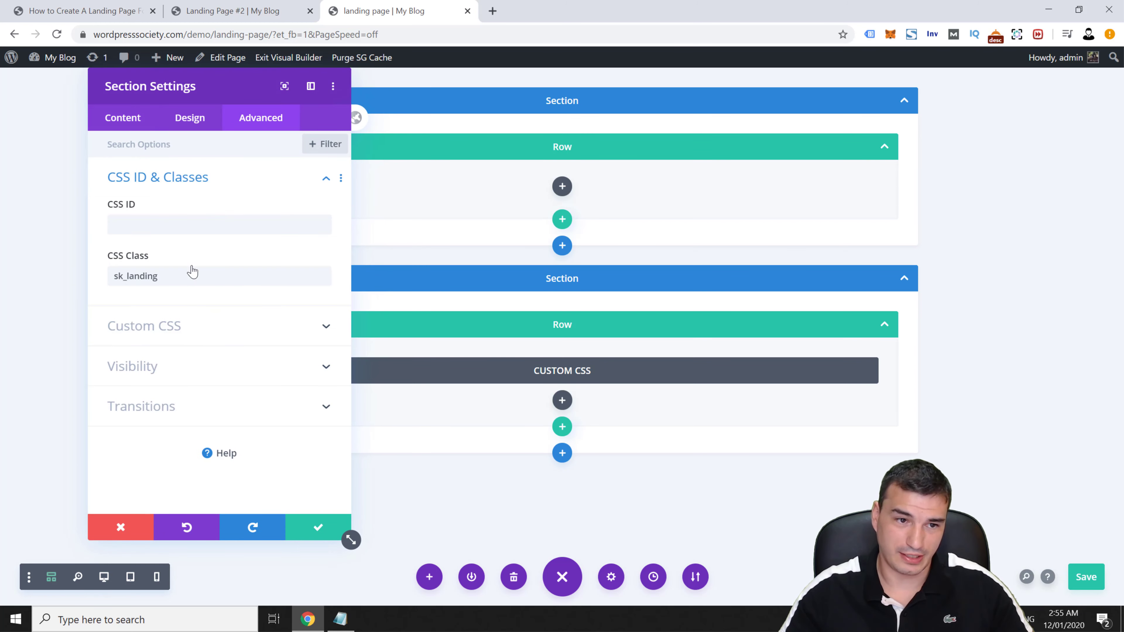
left_click(318, 527)
left_click(1088, 575)
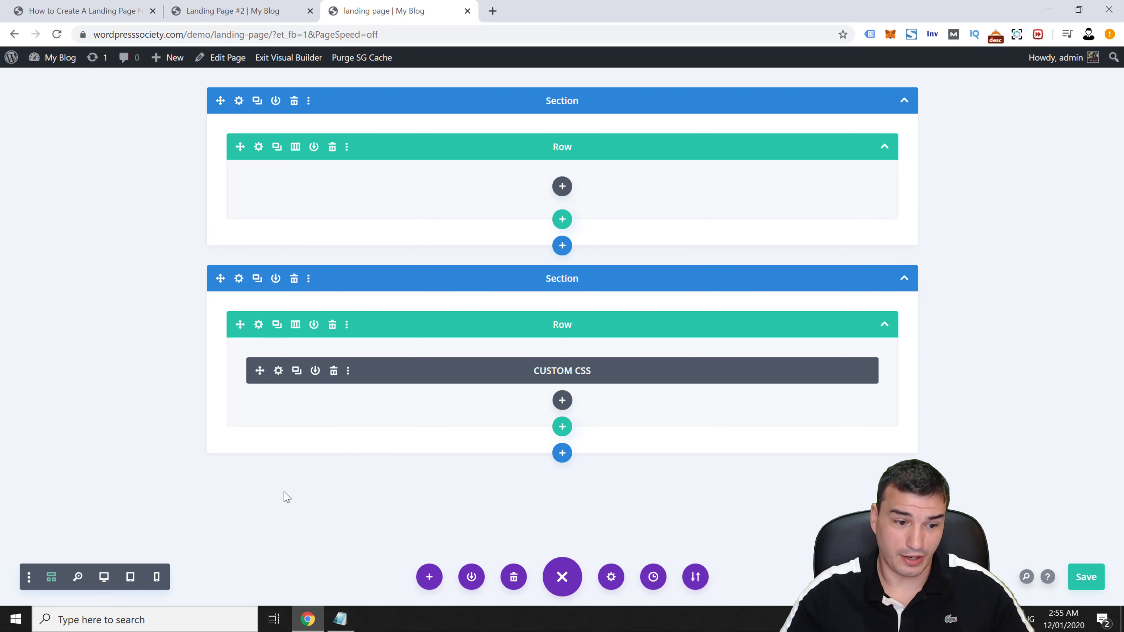
Switch to the desktop view and insert a Text module into the first section's empty row.
left_click(104, 577)
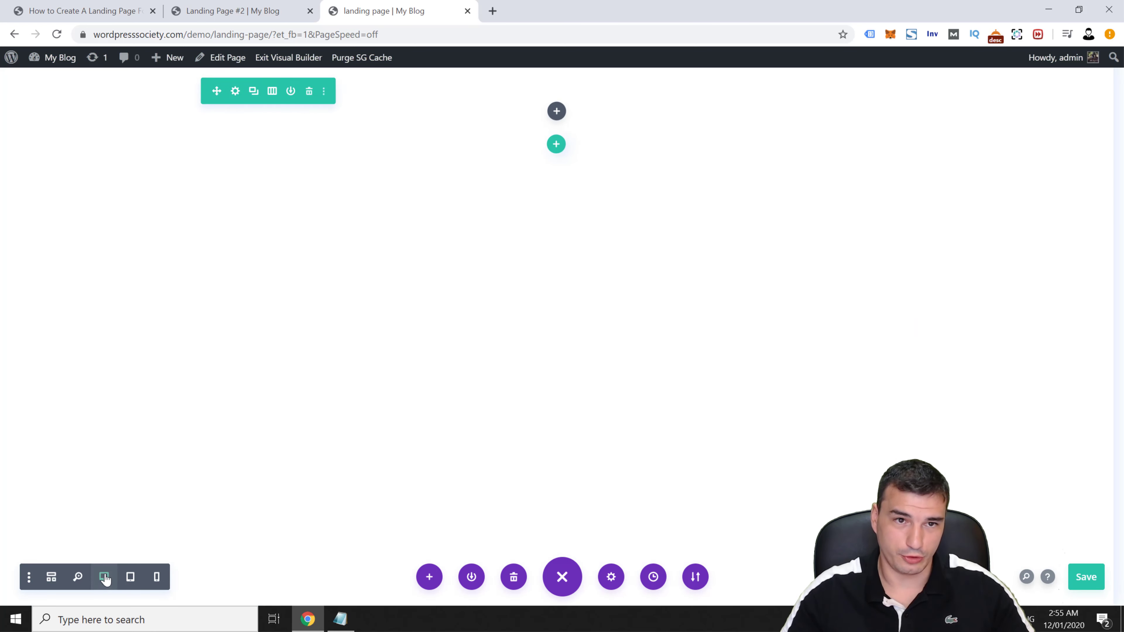
left_click(563, 112)
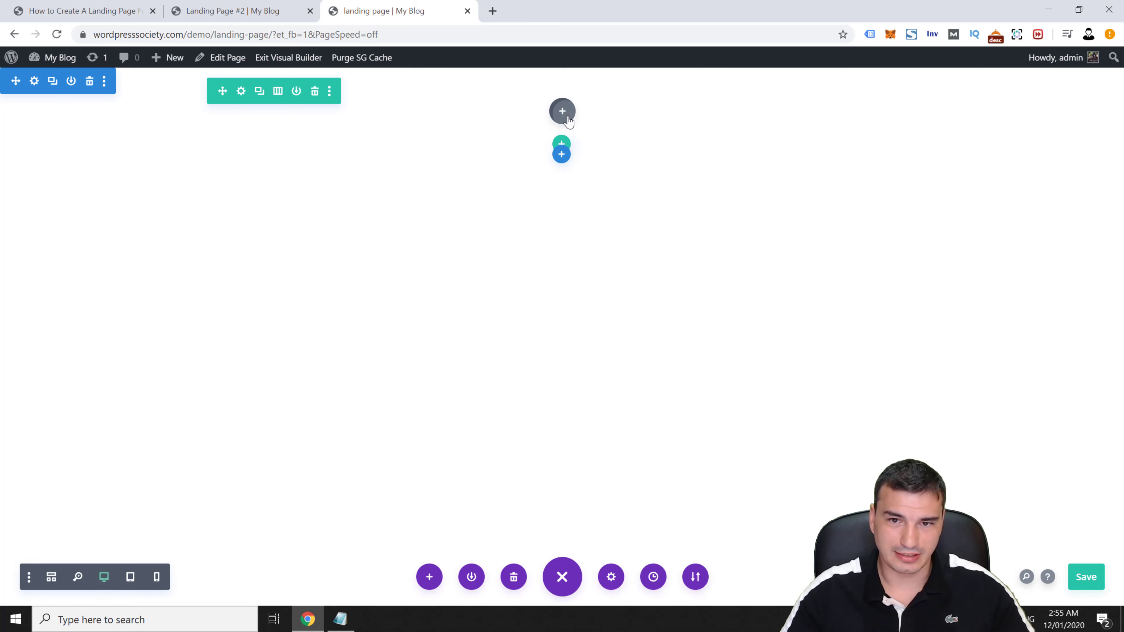
type("text")
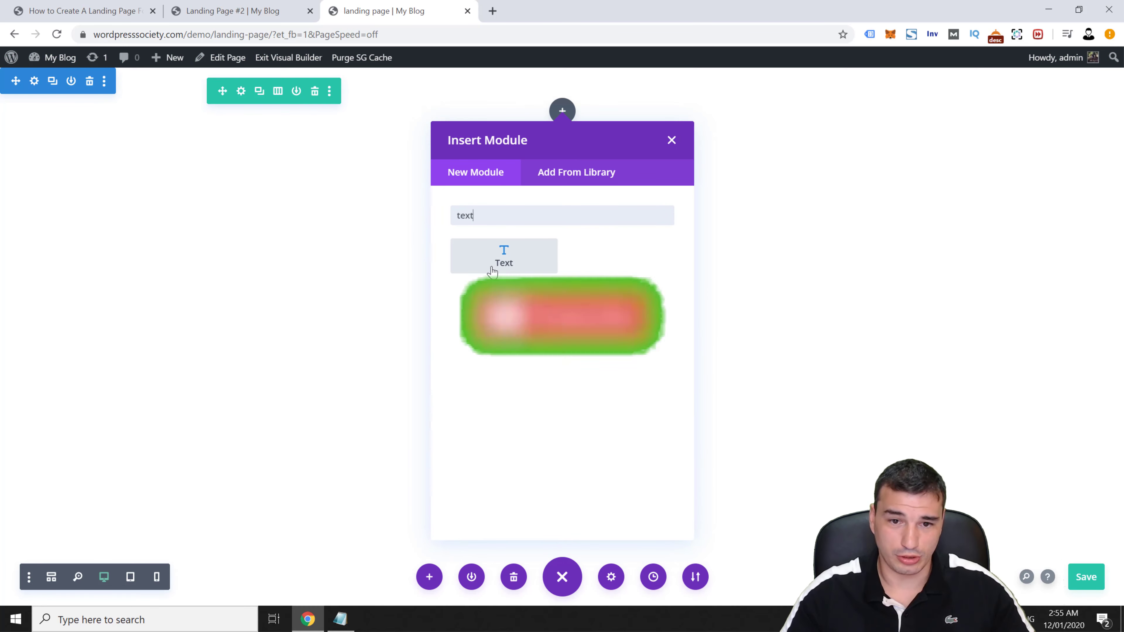
left_click(504, 255)
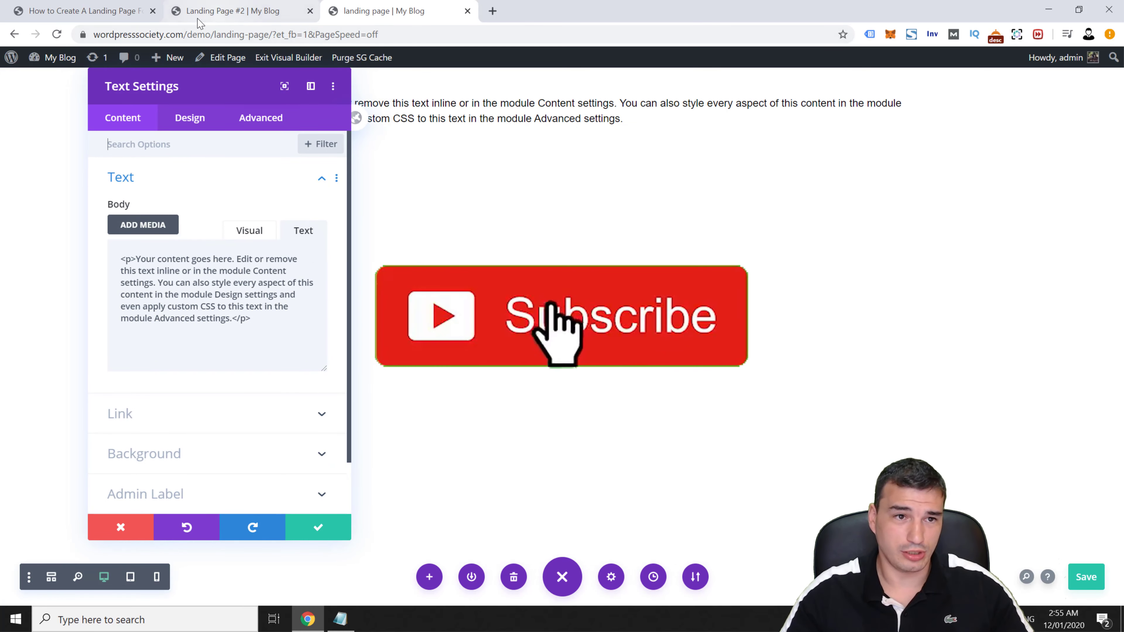
Copy the headline "How To Reprogram The Mind For Wealth To Win The Game Of Success…" from the demo landing page.
left_click(225, 11)
left_click(372, 9)
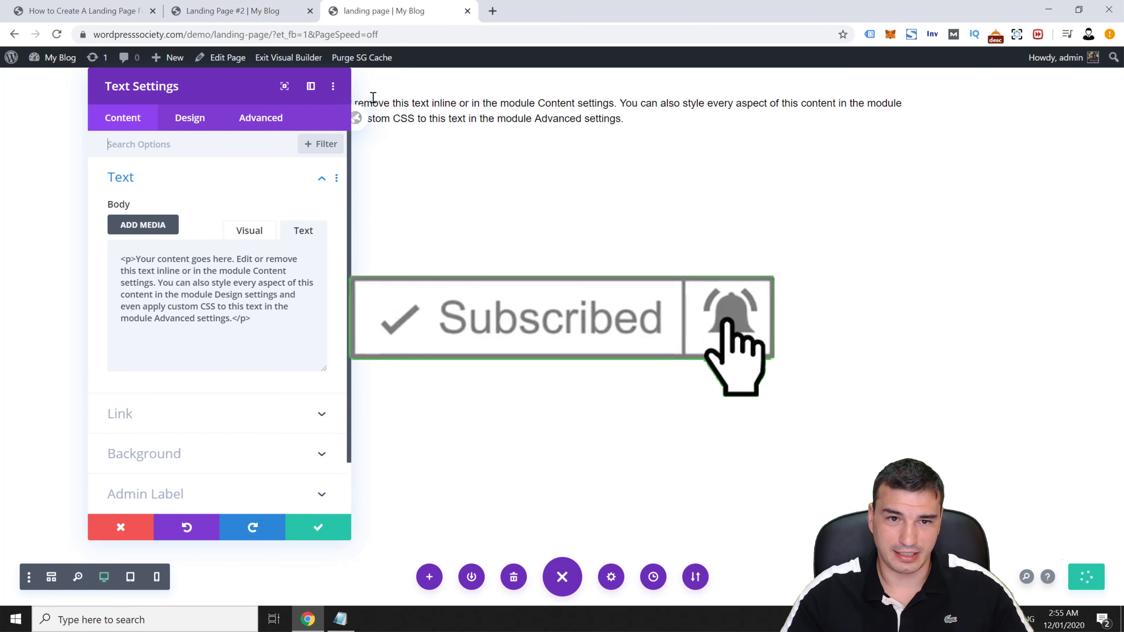
left_click(256, 11)
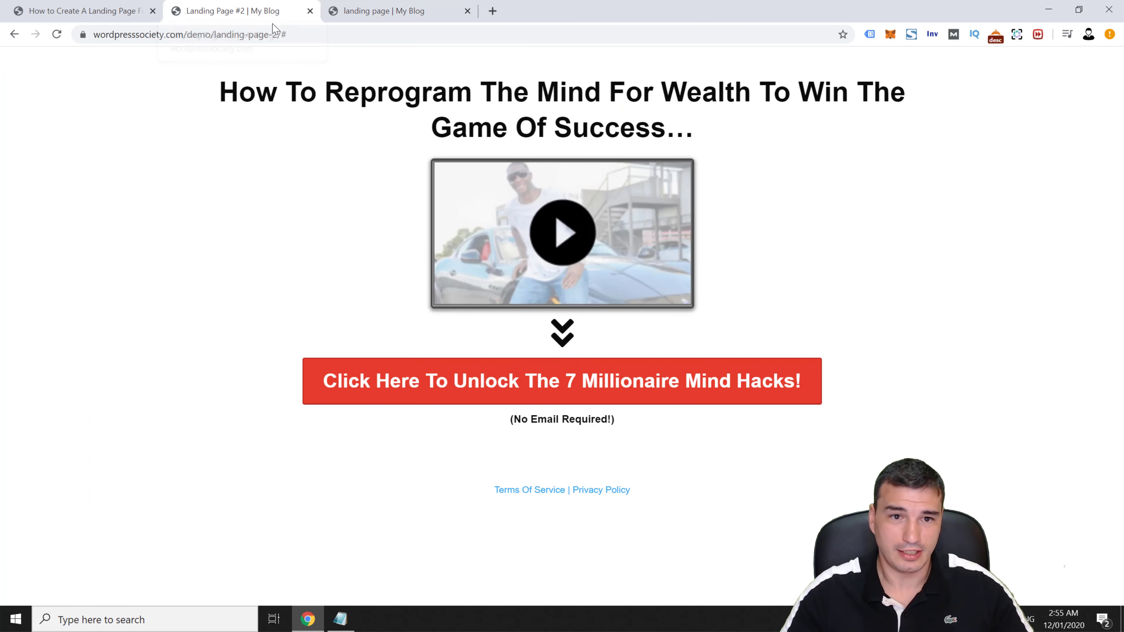
double_click(384, 97)
triple_click(383, 98)
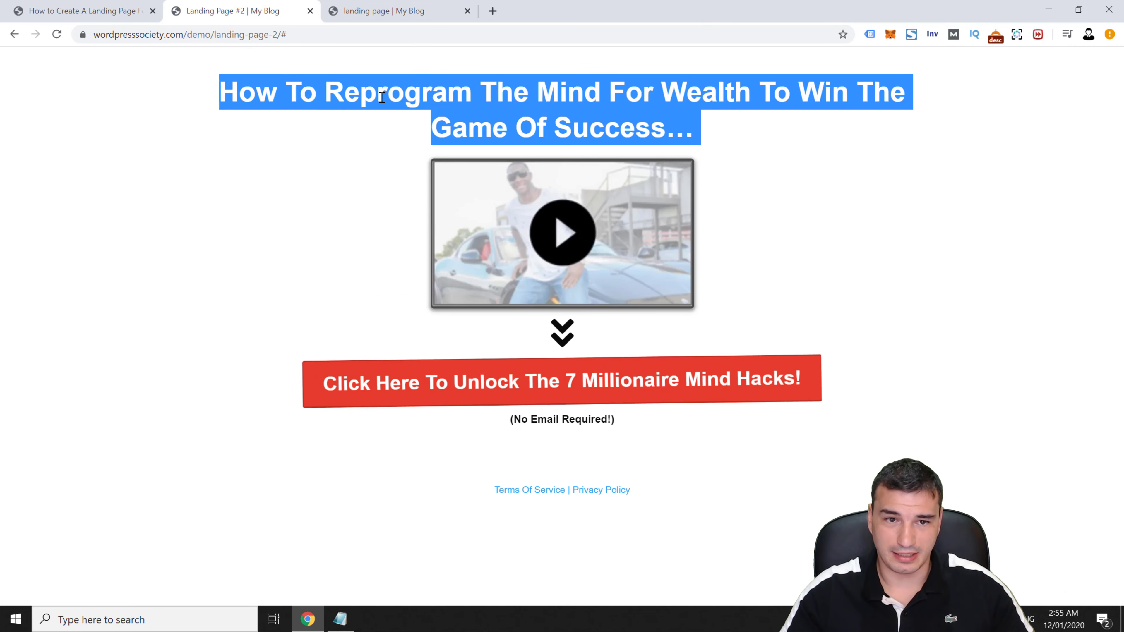
Replace the Text module's placeholder content with the copied headline wrapped in h1 tags and save the module's settings.
left_click(383, 10)
left_click(203, 292)
key("ctrl+a")
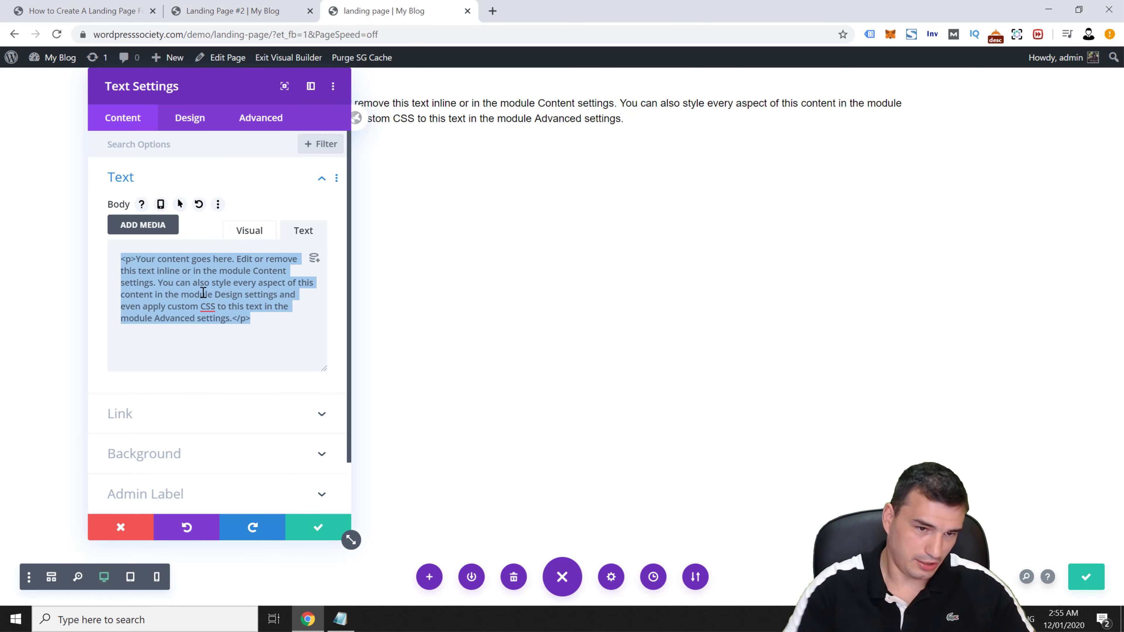
type("<")
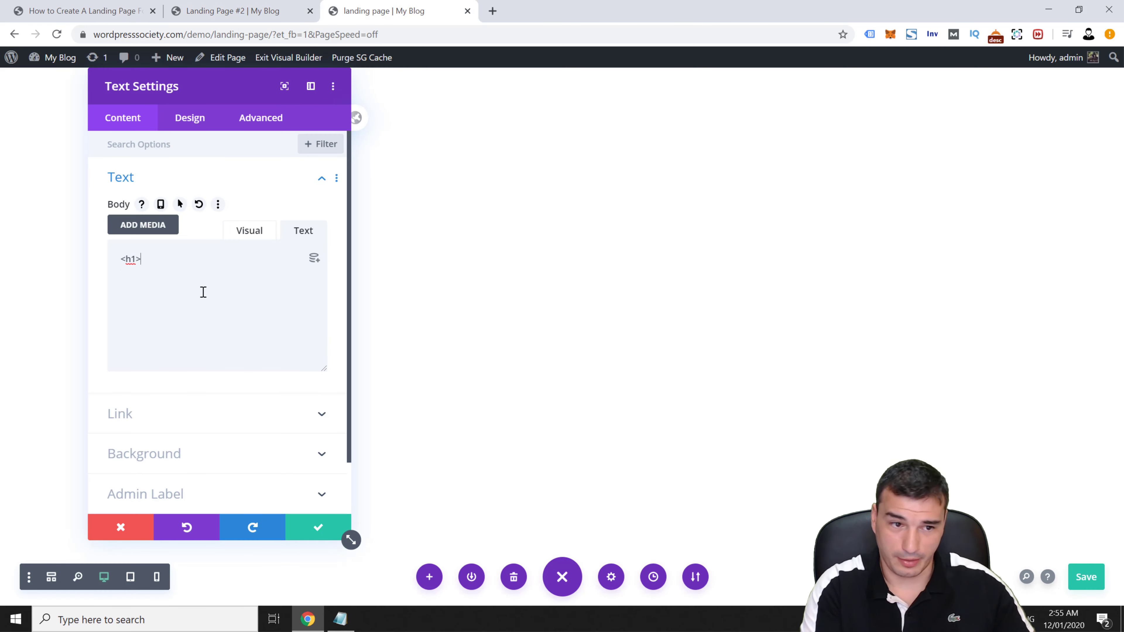
type("h1>")
key("ctrl+v")
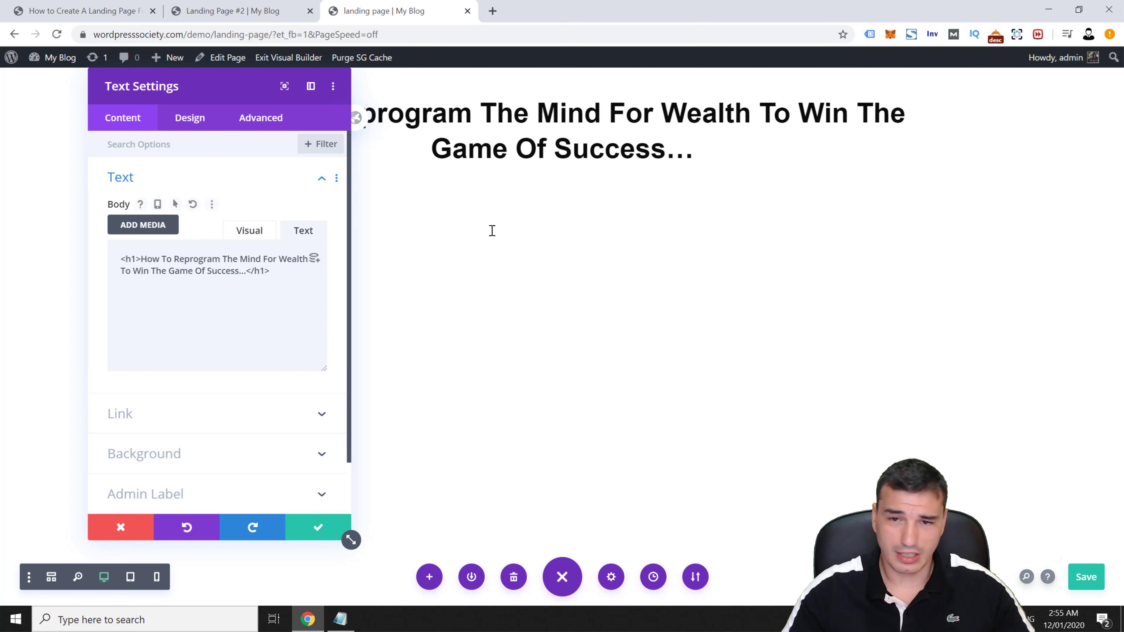
left_click(312, 534)
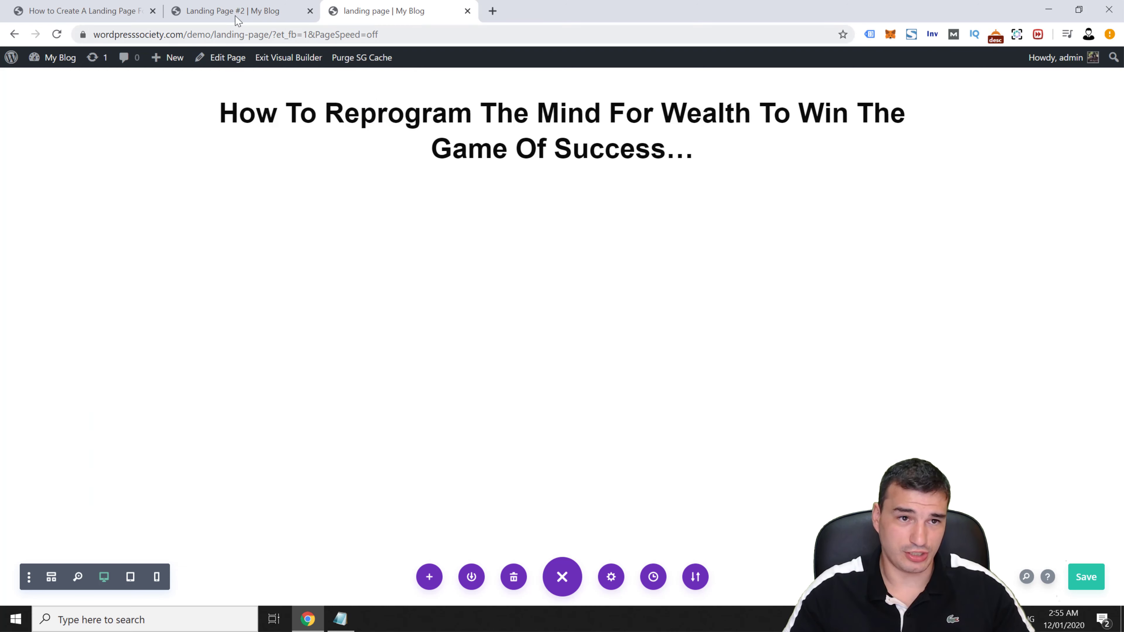
Insert an Image module below the headline and check the video picture on the demo page.
left_click(236, 11)
left_click(420, 12)
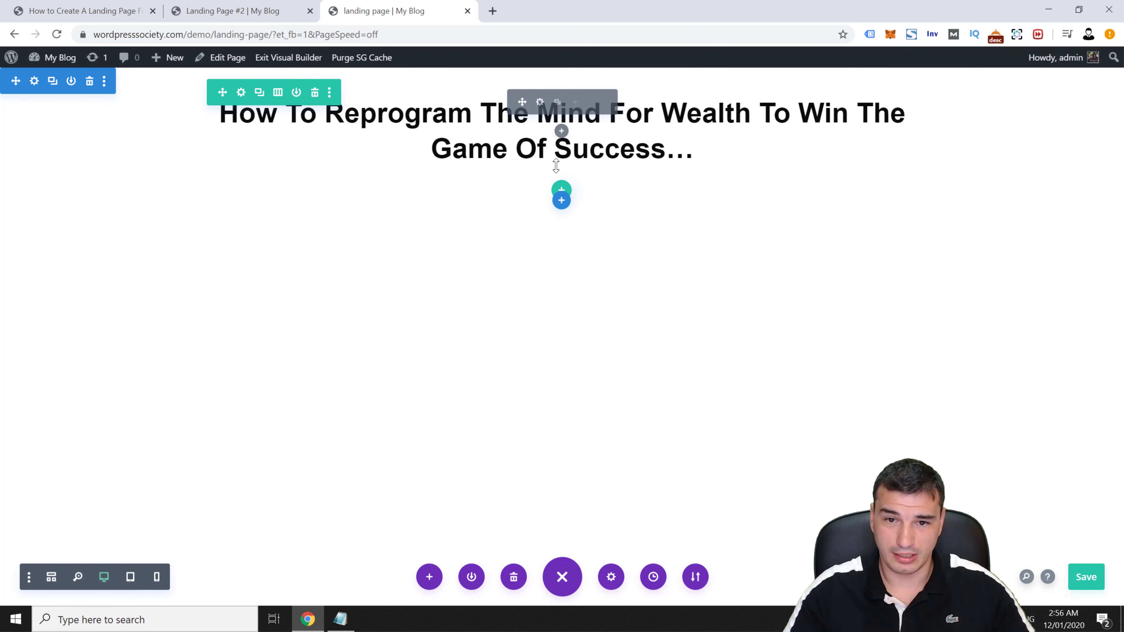
left_click(562, 131)
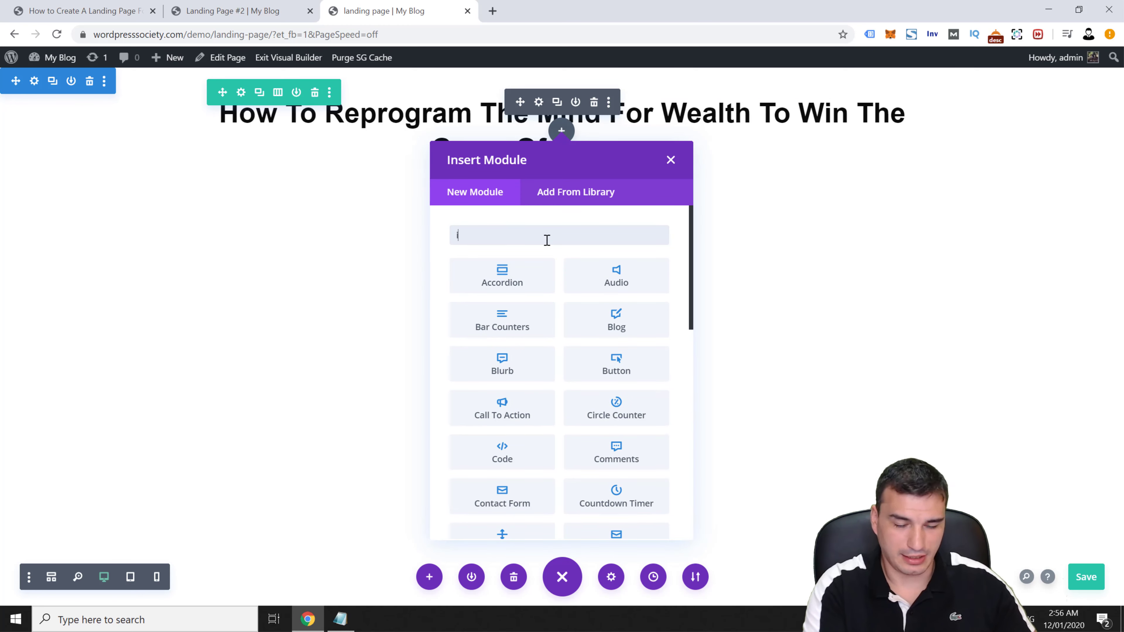
type("im")
left_click(610, 278)
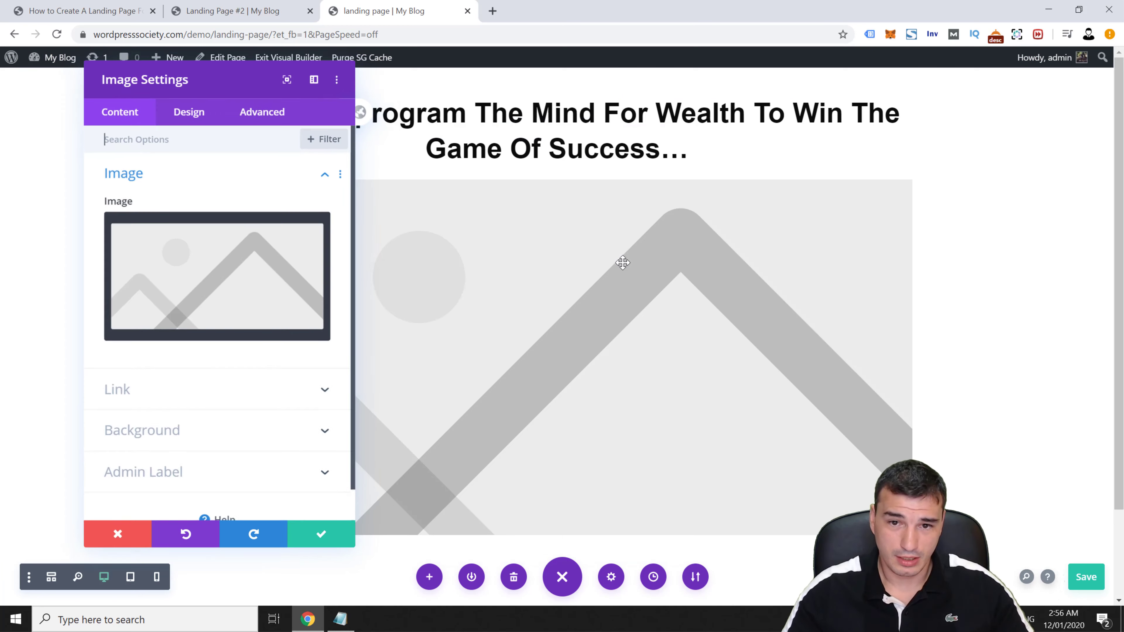
left_click(194, 13)
left_click(389, 213)
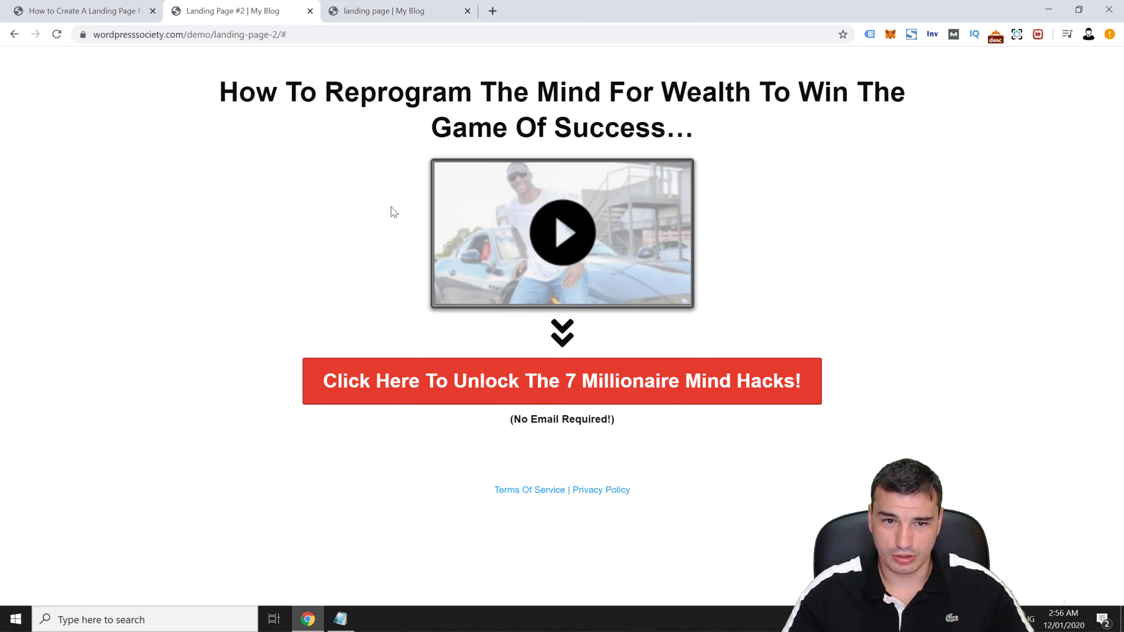
right_click(549, 201)
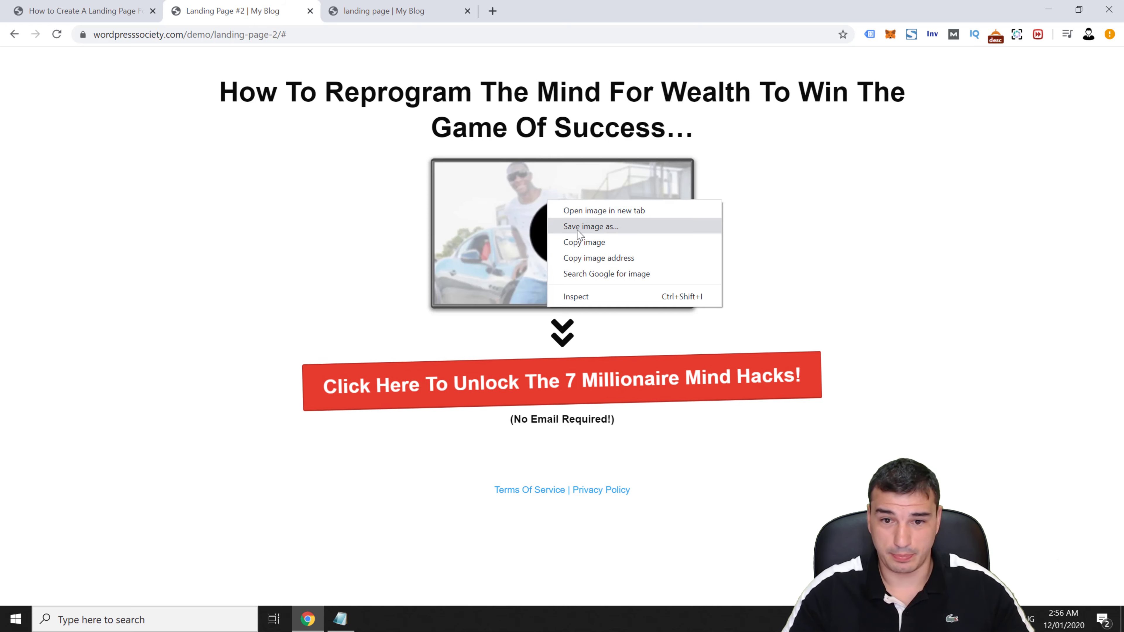
left_click(415, 17)
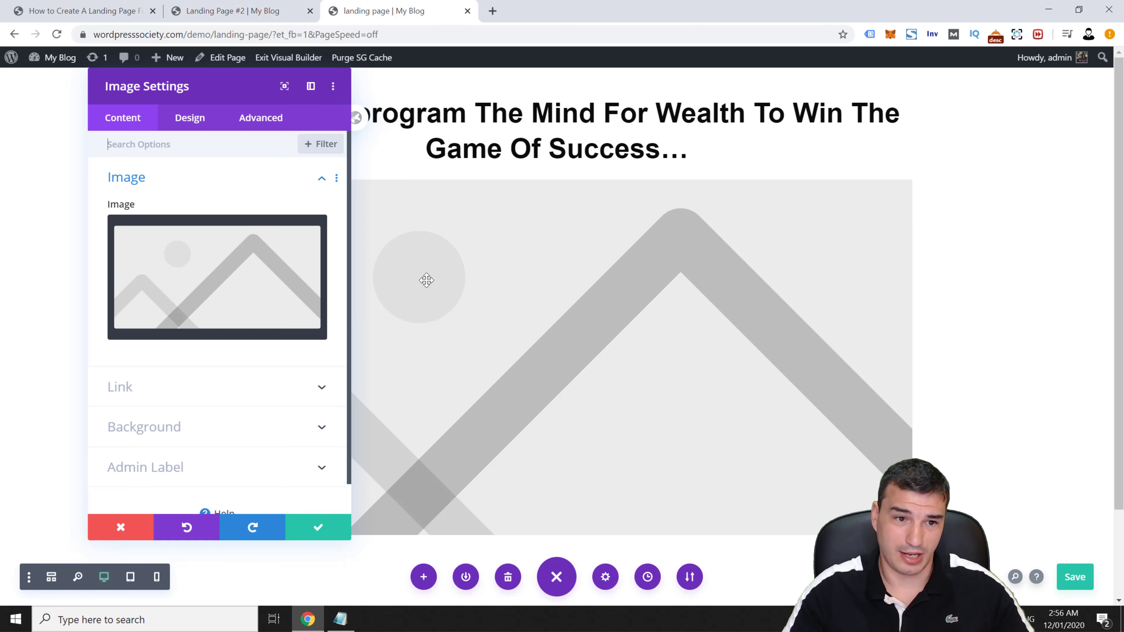
Load landing-page-2-photo from the media library into the Image module at Full Size – 940 × 529.
left_click(226, 264)
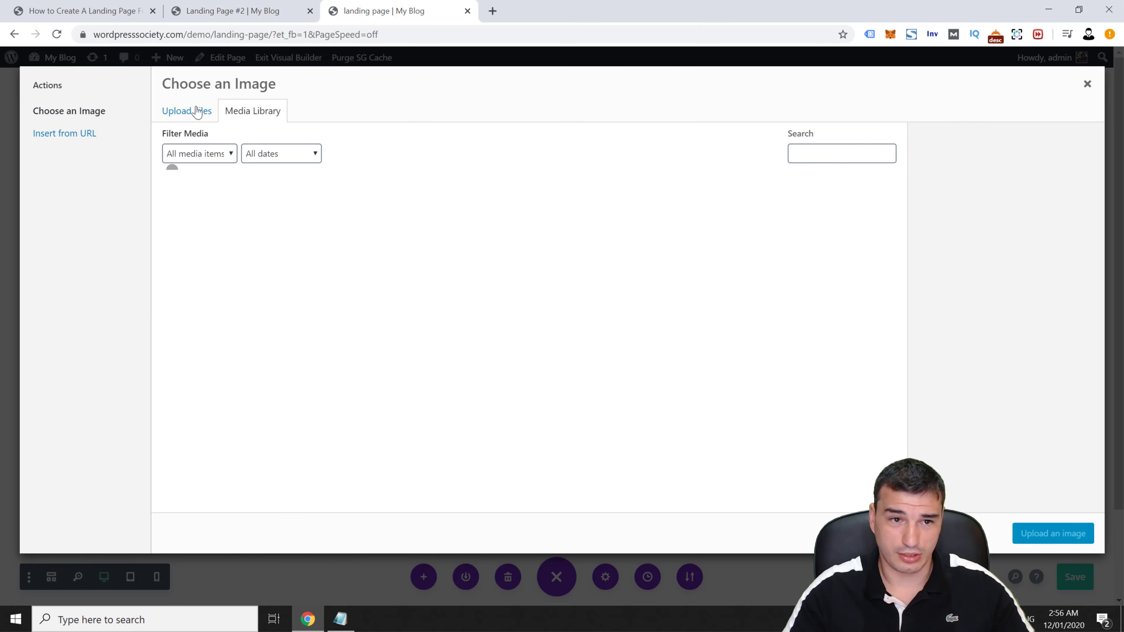
left_click(208, 221)
left_click_drag(1104, 181, 1072, 341)
left_click(1016, 482)
left_click(1018, 522)
left_click(1000, 481)
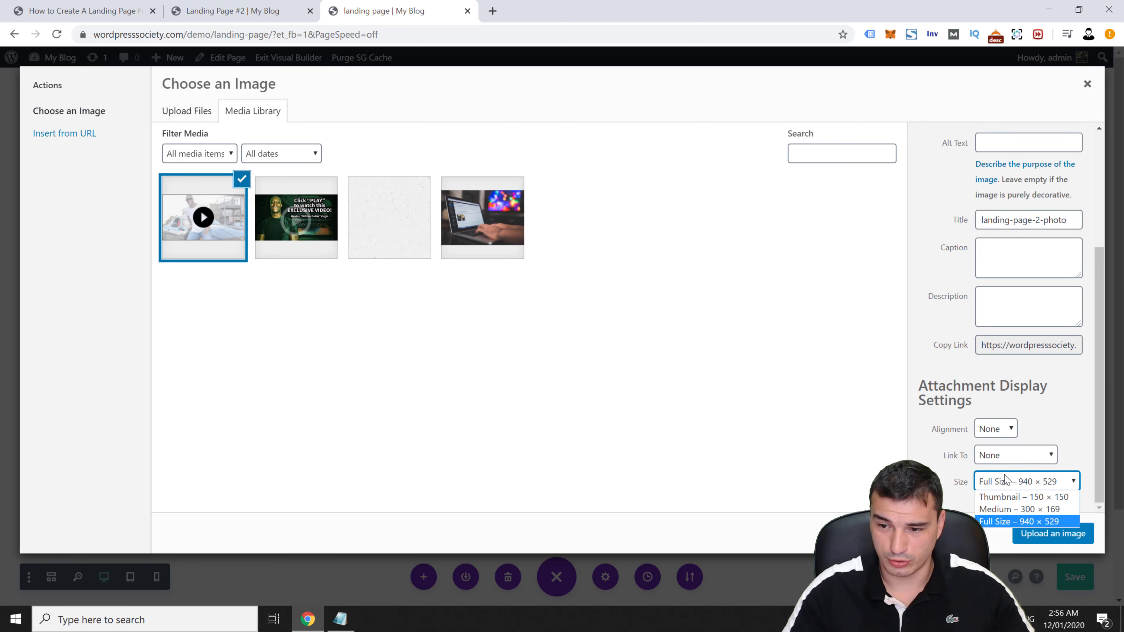
left_click(1018, 509)
left_click(1027, 481)
left_click(1028, 521)
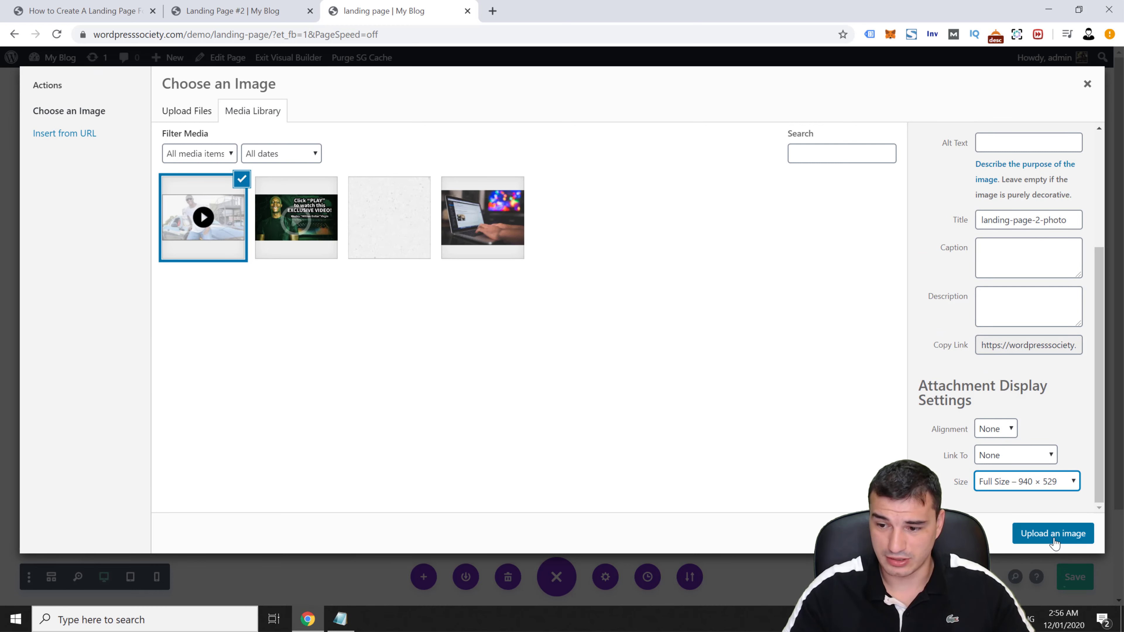
left_click(1053, 534)
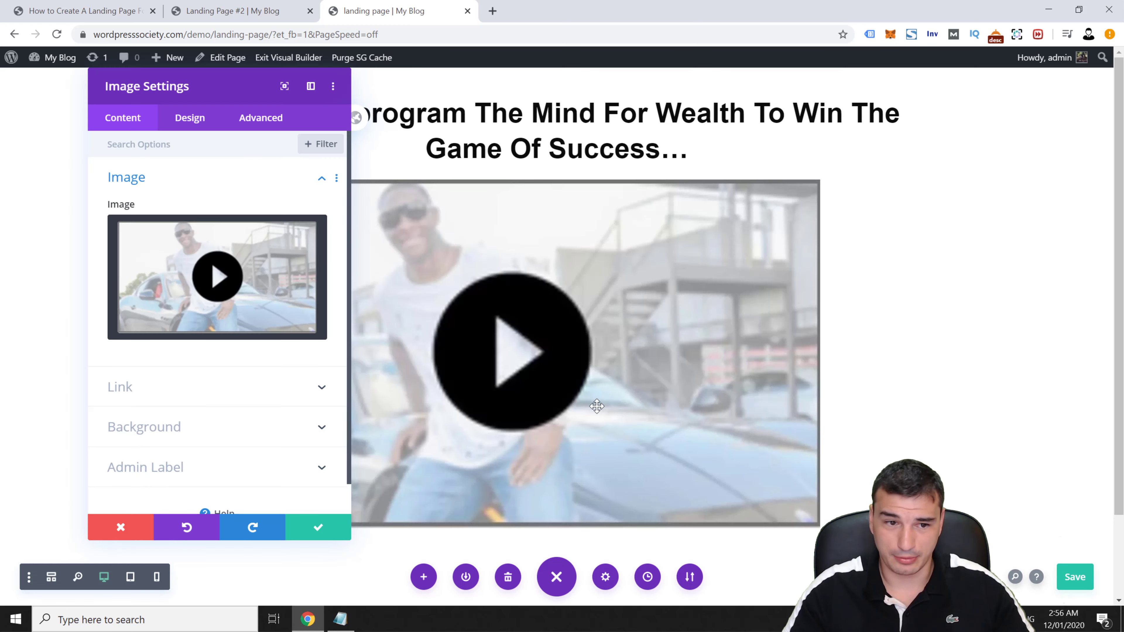
Center the image's alignment and set its maximum width to 400px.
left_click(190, 126)
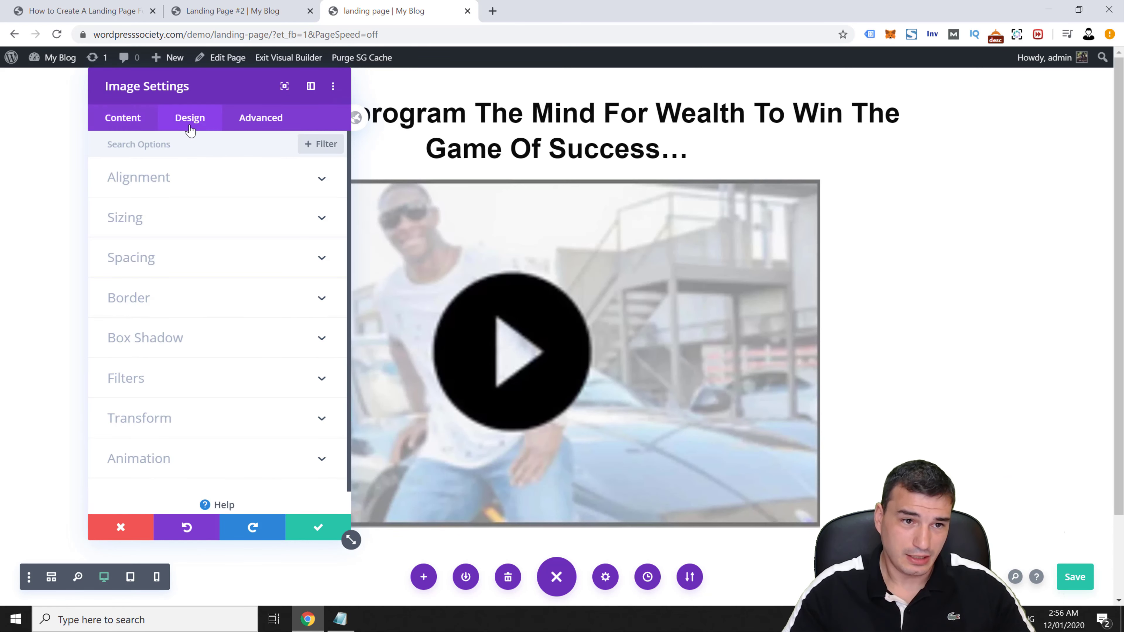
left_click(171, 178)
left_click(216, 230)
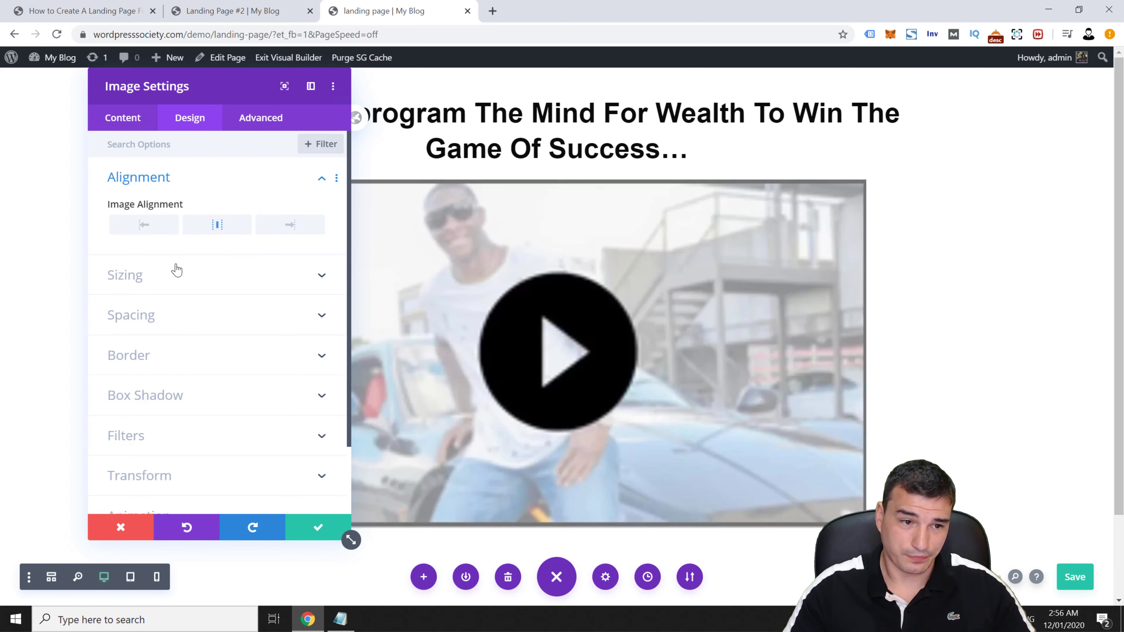
left_click(172, 275)
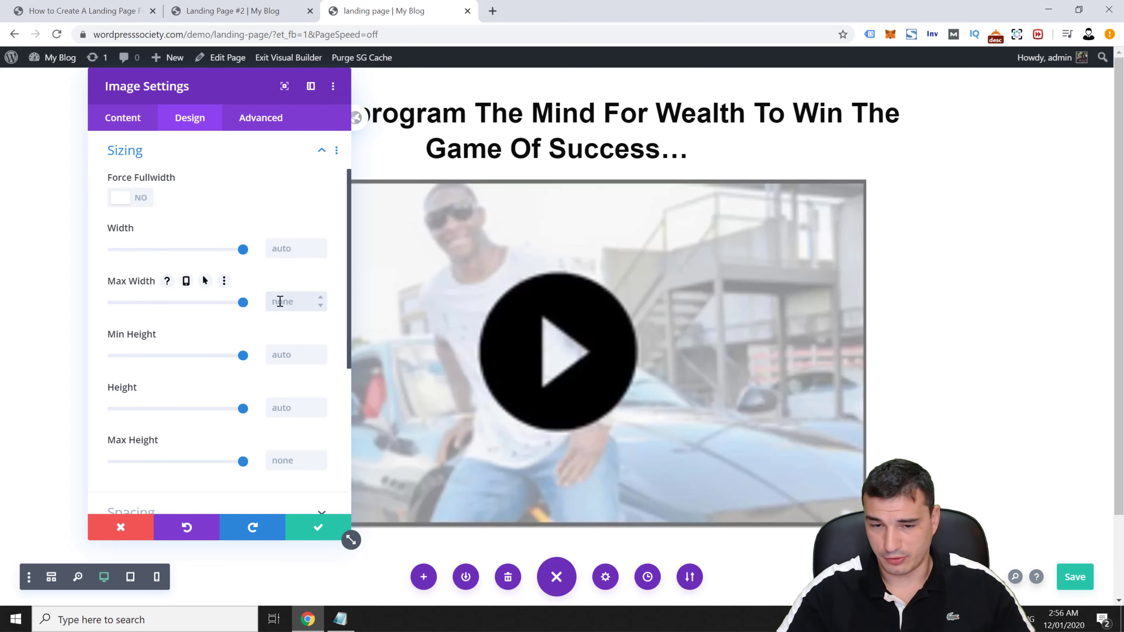
type("px")
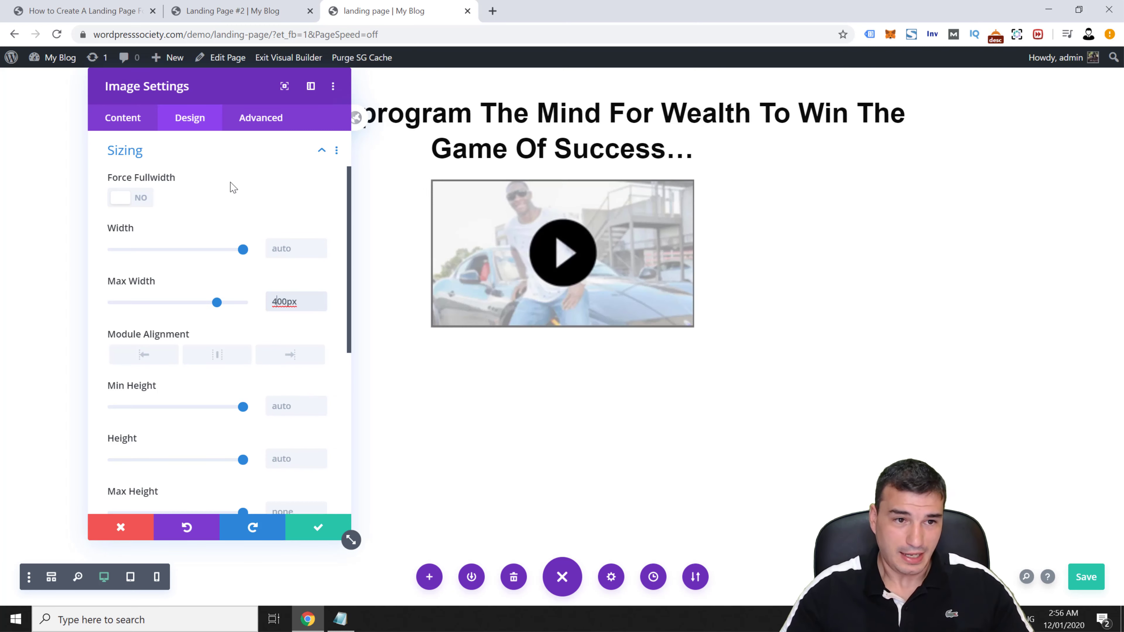
left_click_drag(345, 188, 321, 196)
Find the image design classes in the blog article's "Design Your Landing Page" section and copy "sk_image_light".
left_click(222, 10)
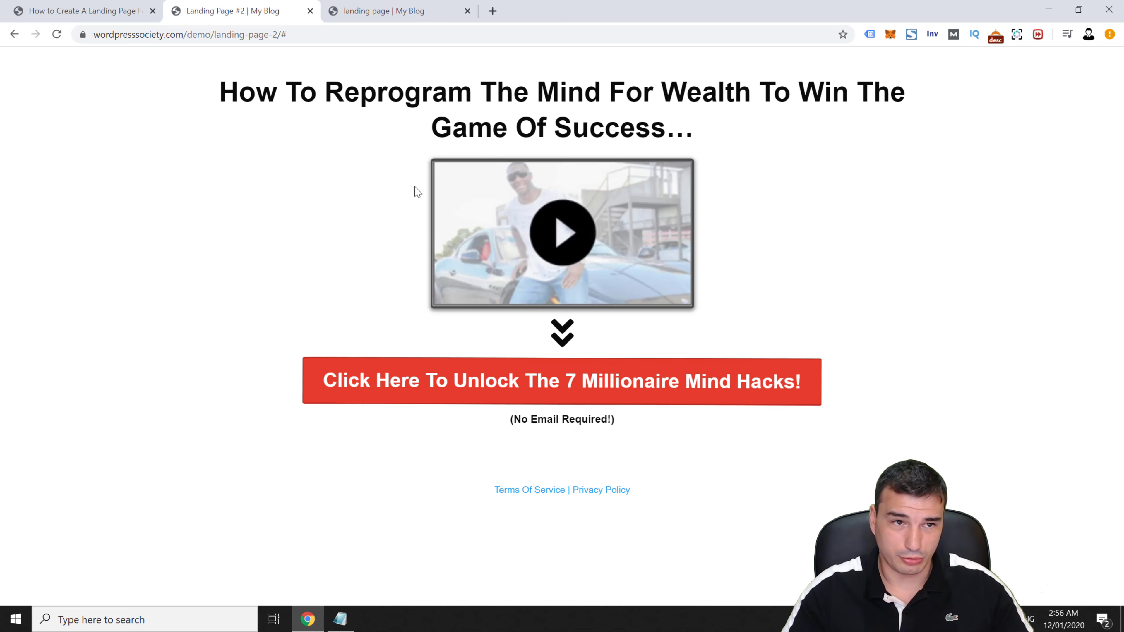
left_click(111, 10)
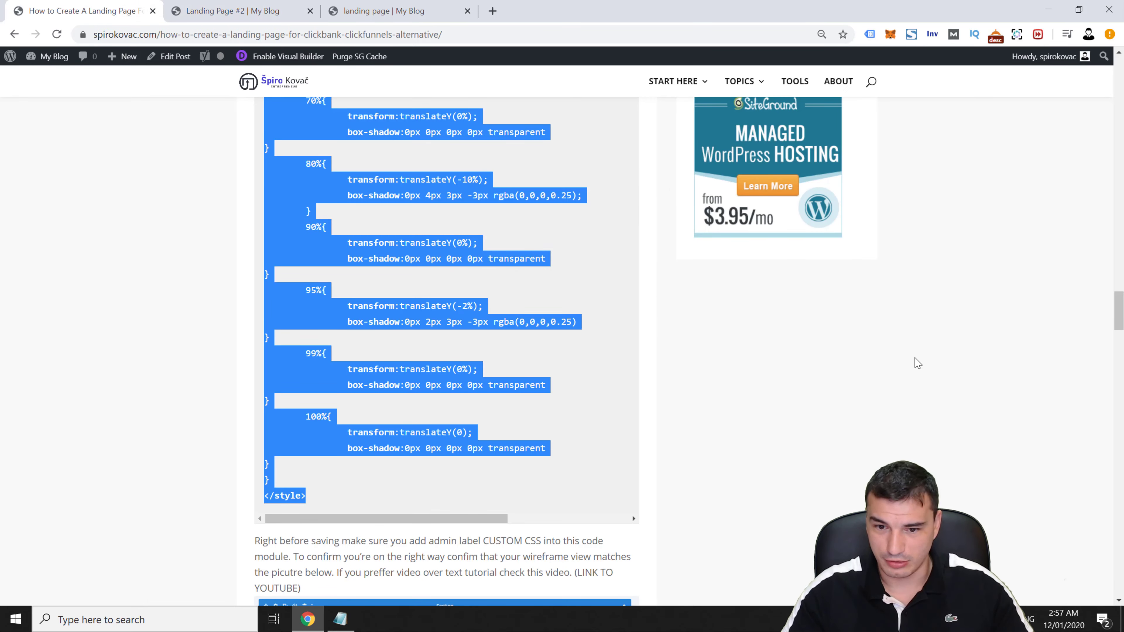
left_click_drag(1105, 321, 1099, 361)
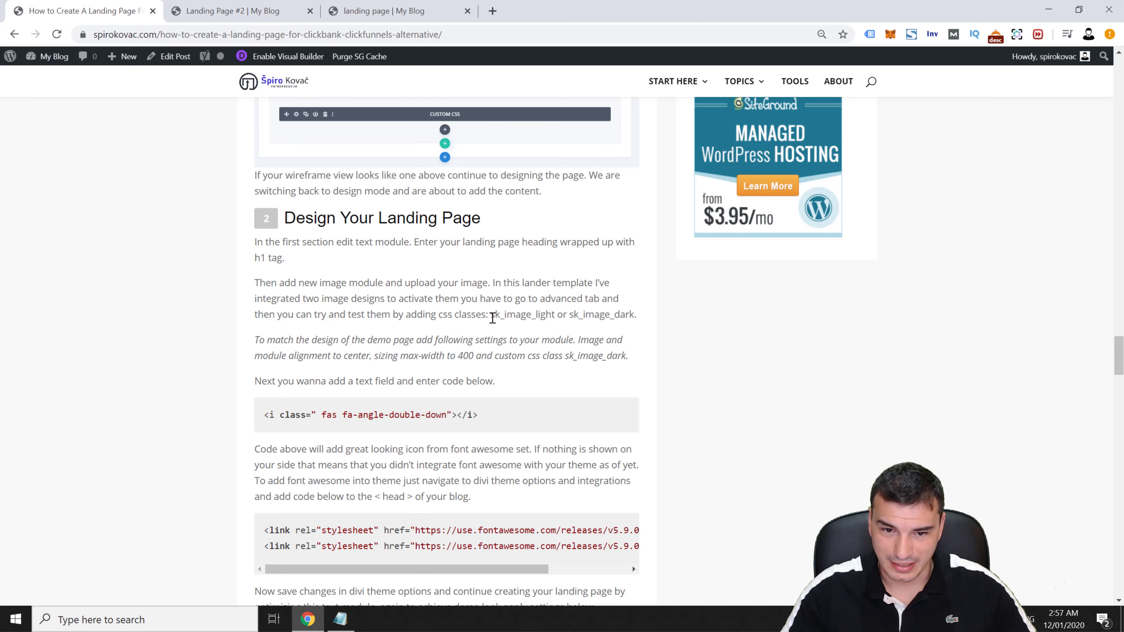
left_click_drag(492, 318, 540, 319)
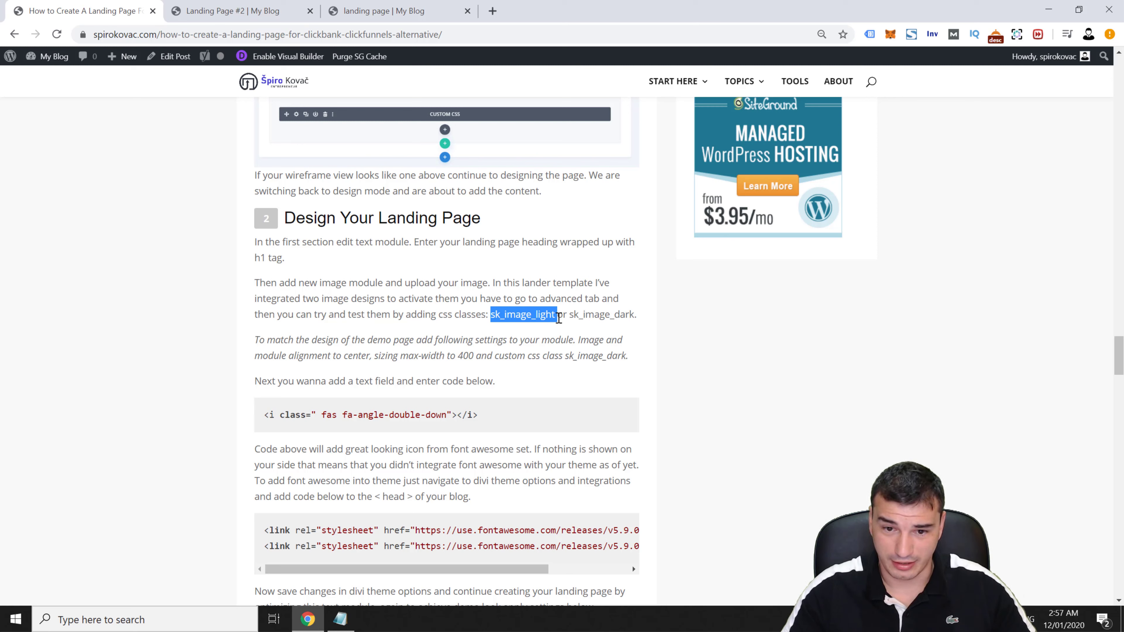
right_click(556, 317)
left_click(571, 328)
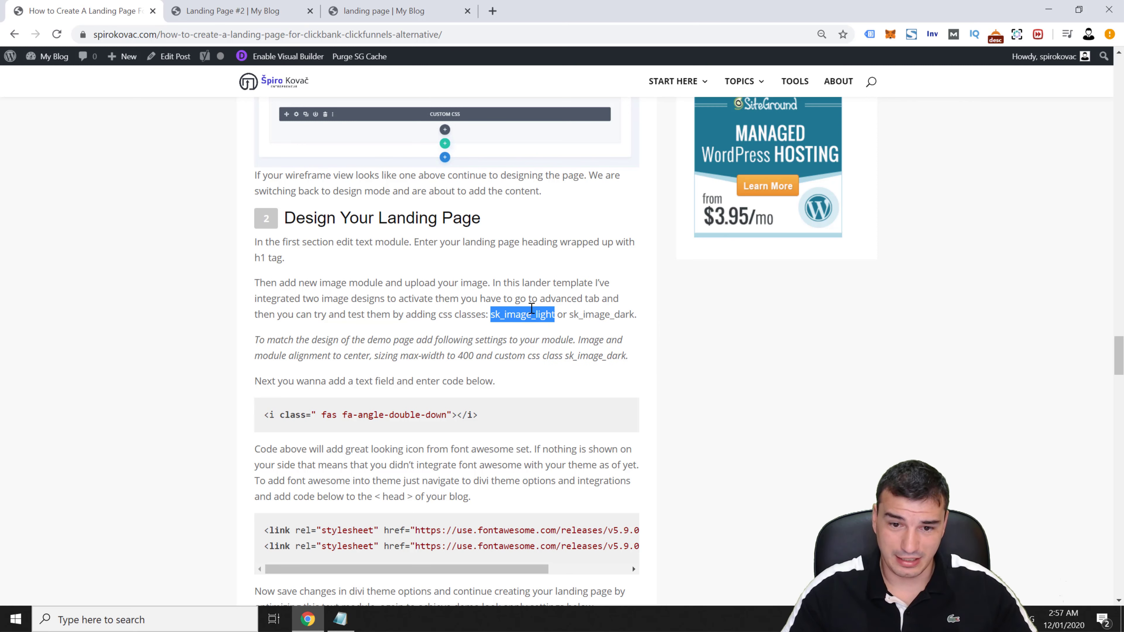
Give the Image module the CSS class "sk_image_light".
left_click(351, 12)
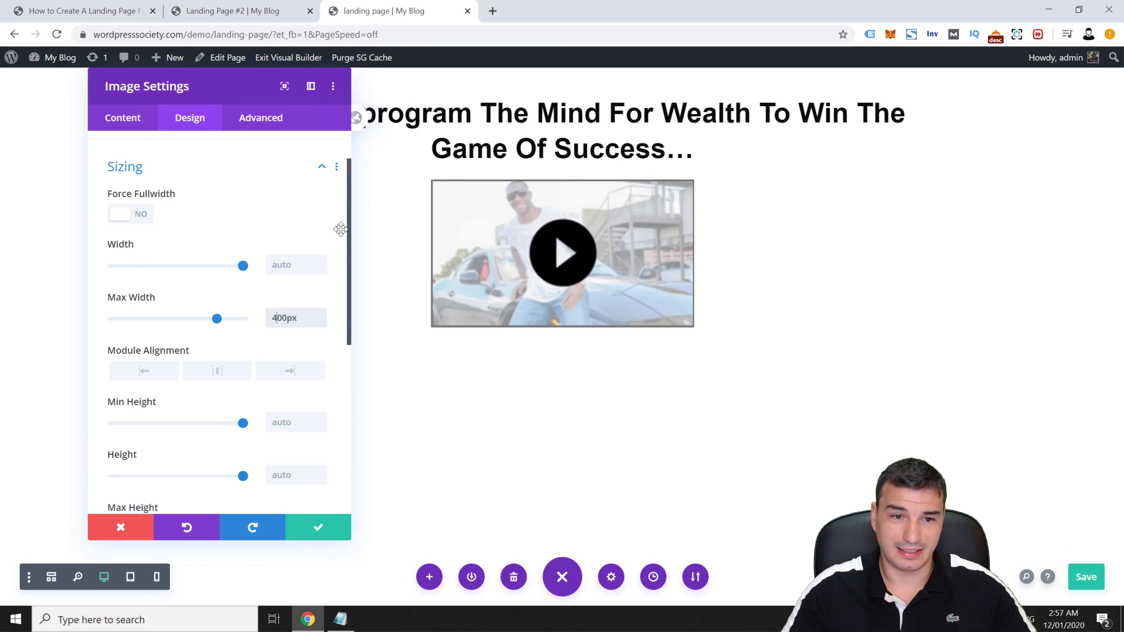
left_click(274, 126)
left_click(233, 185)
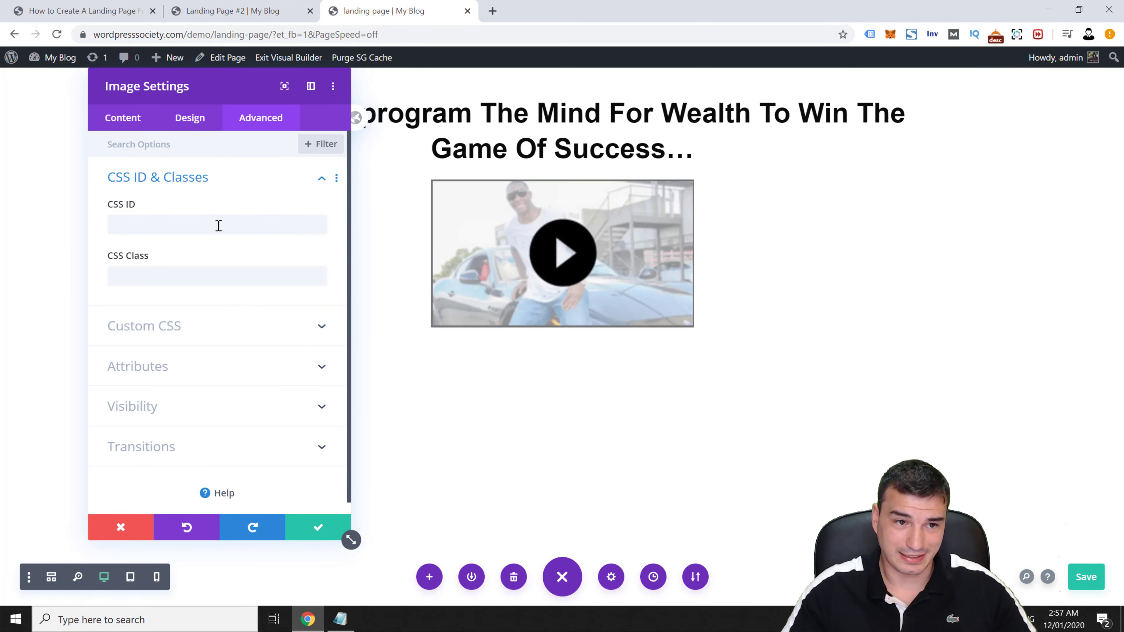
type("sk_image_light")
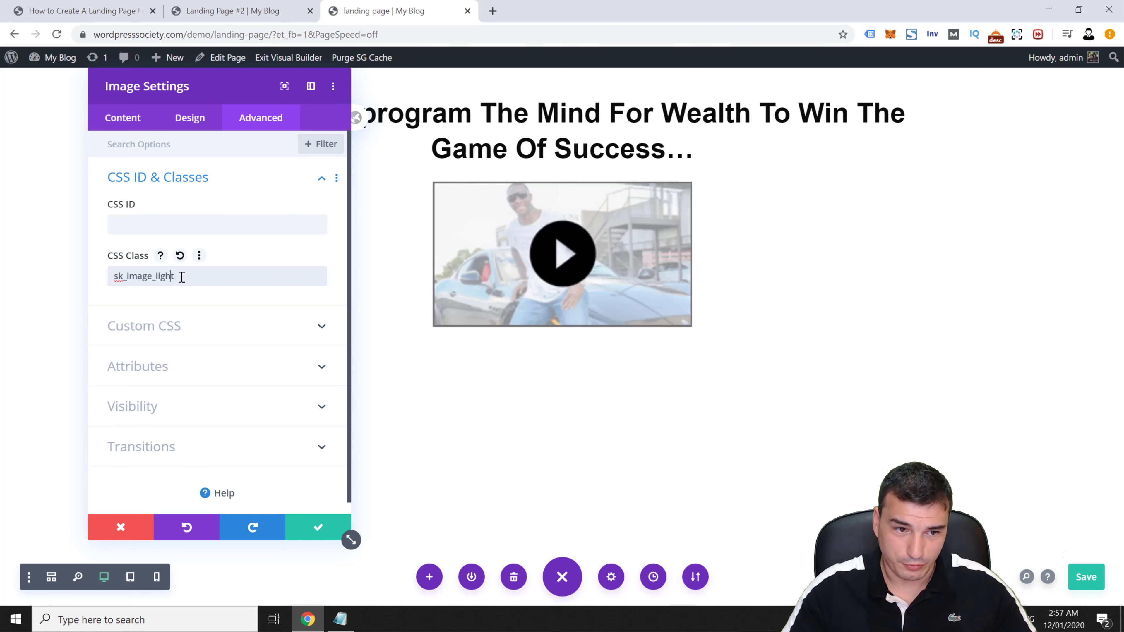
Change the Image module's CSS class to "sk_image_dark", compare it with the demo page, and save the module's settings.
left_click_drag(155, 279, 250, 284)
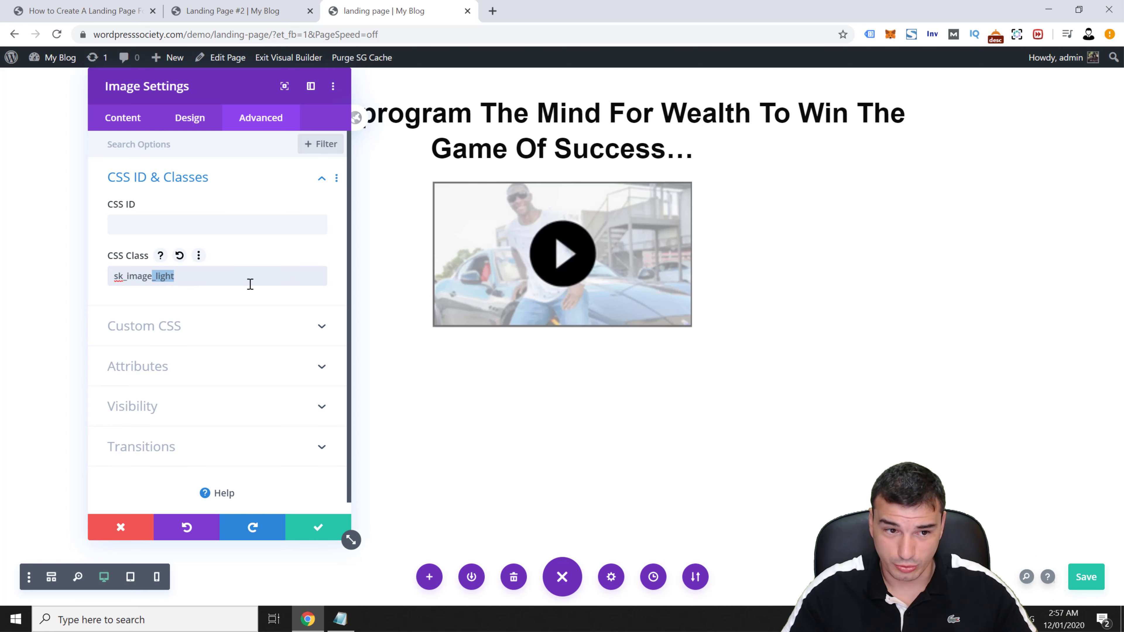
type("dark")
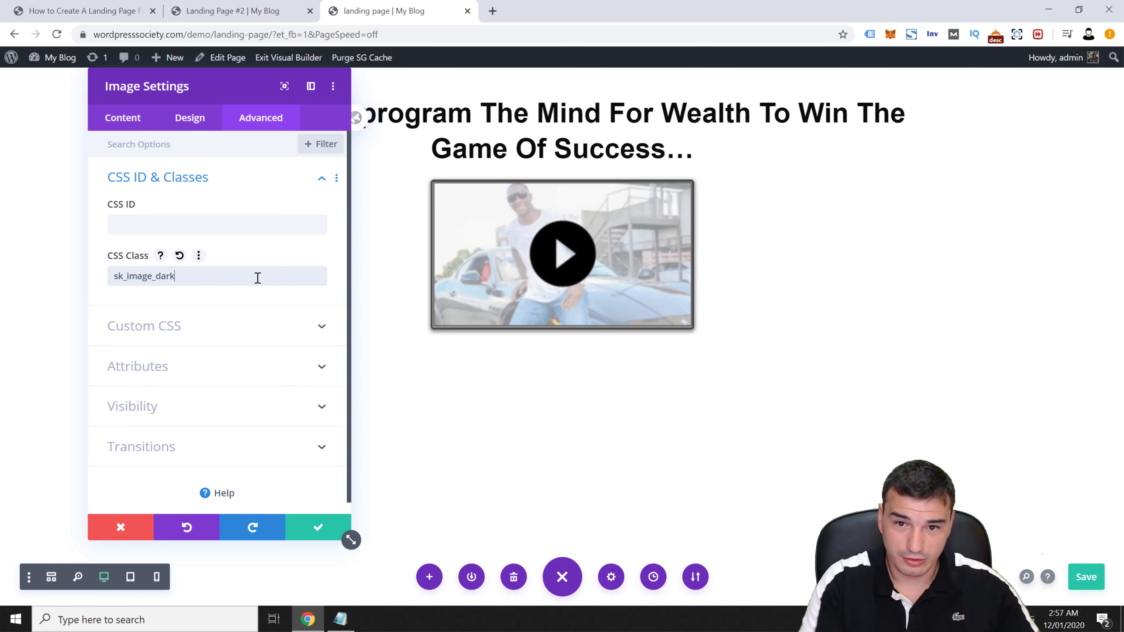
left_click(248, 10)
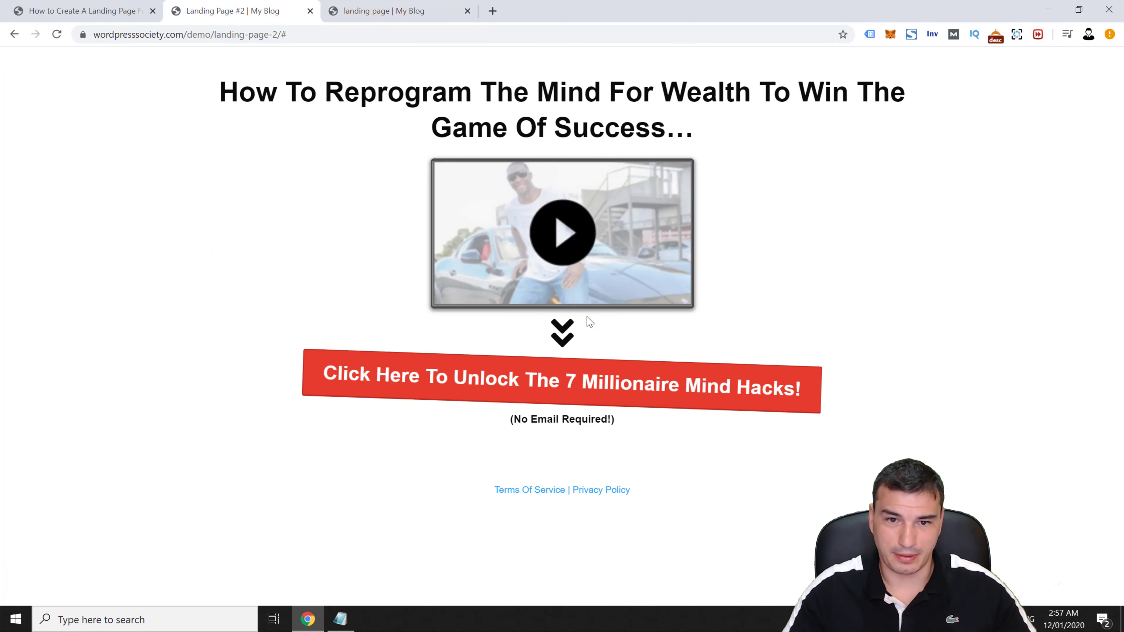
left_click(380, 11)
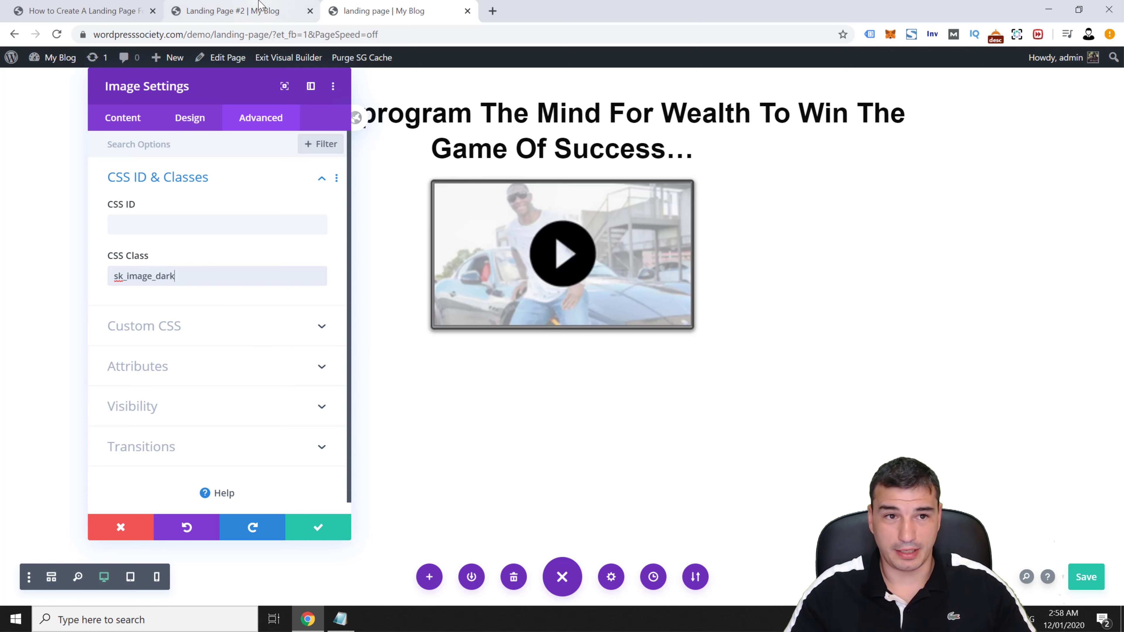
left_click(226, 10)
key("ctrl+Tab")
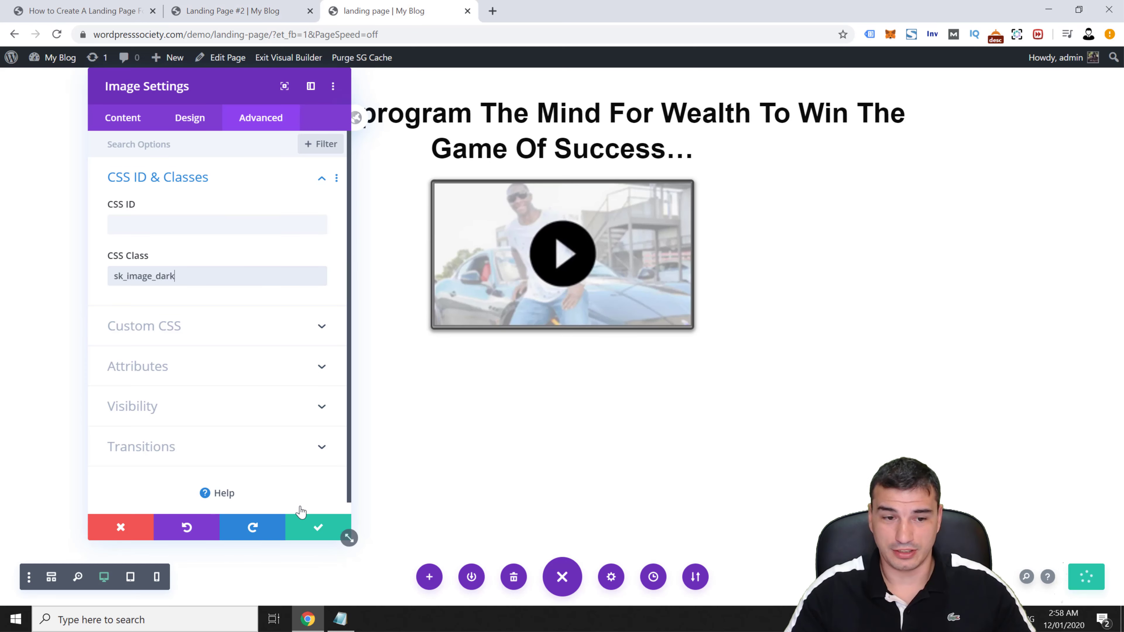
left_click(315, 530)
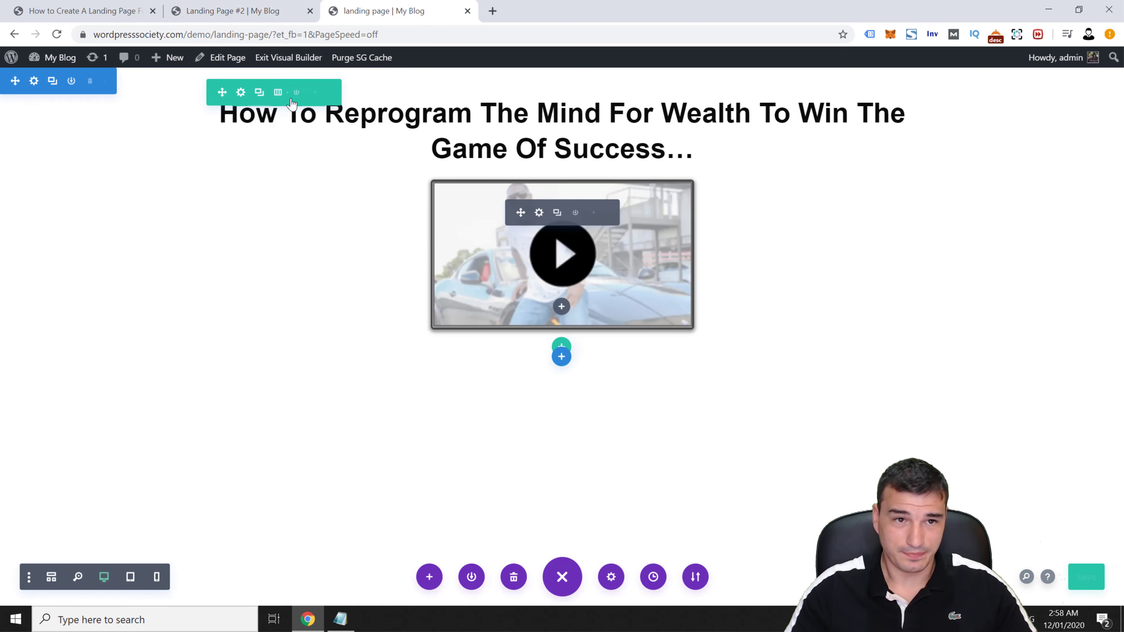
Look over the demo page and copy the article's icon code, <i class=" fas fa-angle-double-down"></i>.
left_click(275, 11)
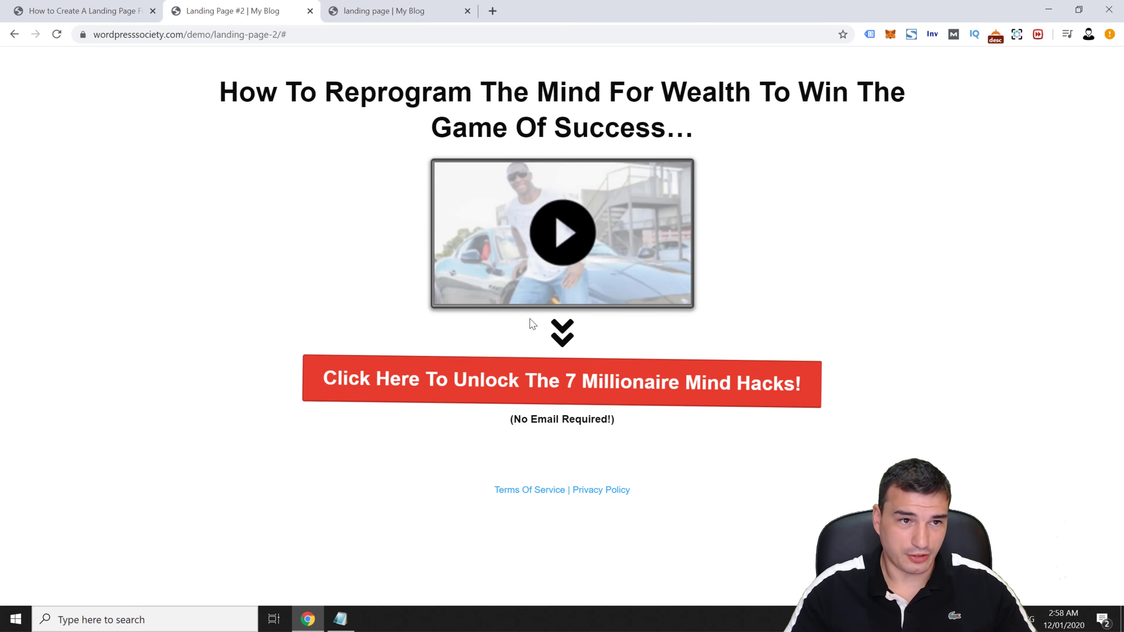
left_click(73, 9)
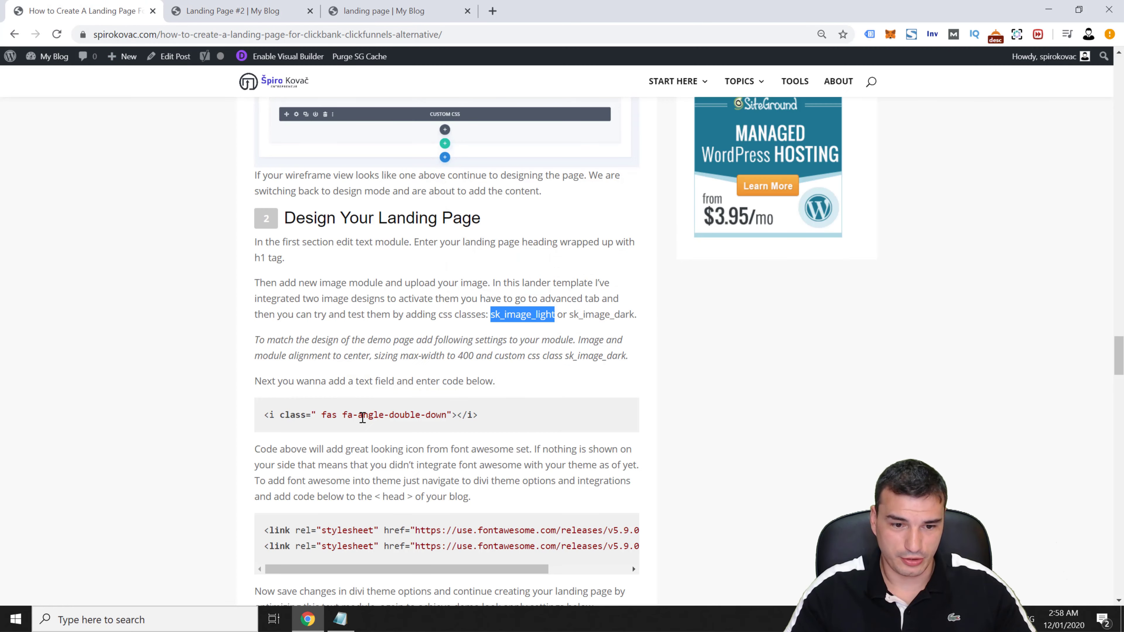
left_click(302, 414)
triple_click(322, 415)
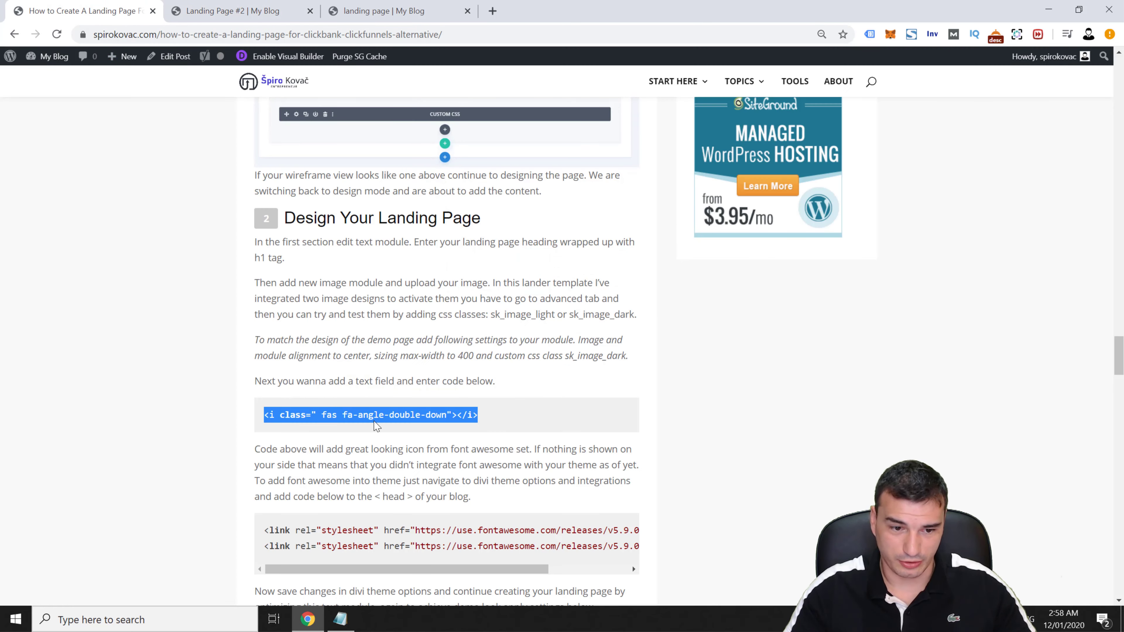
left_click_drag(489, 416, 265, 416)
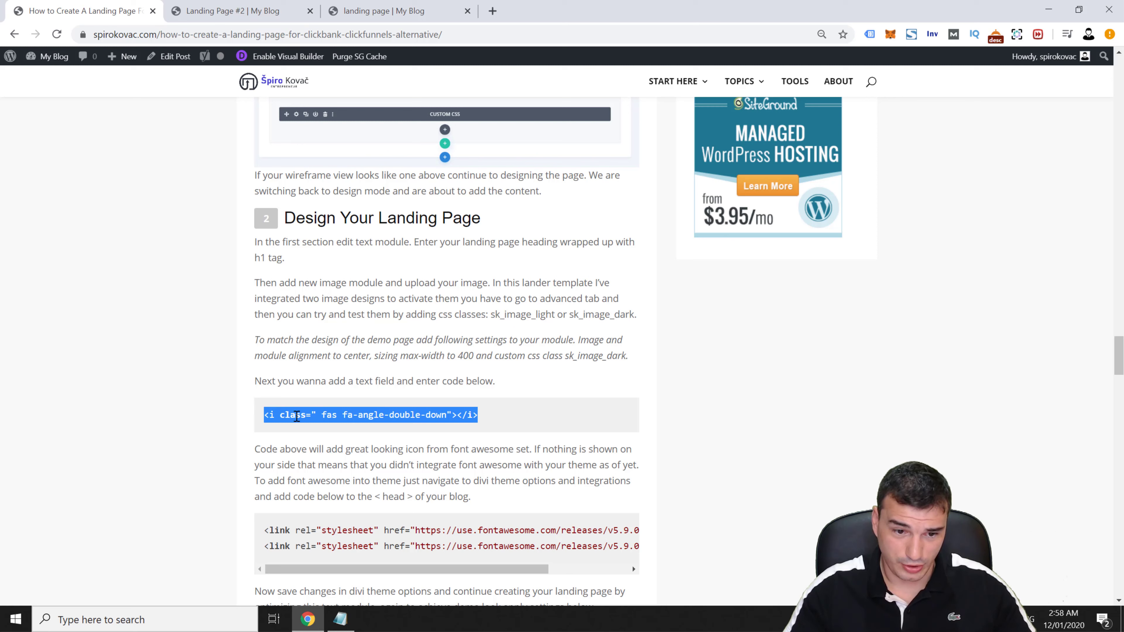
right_click(323, 413)
left_click(366, 426)
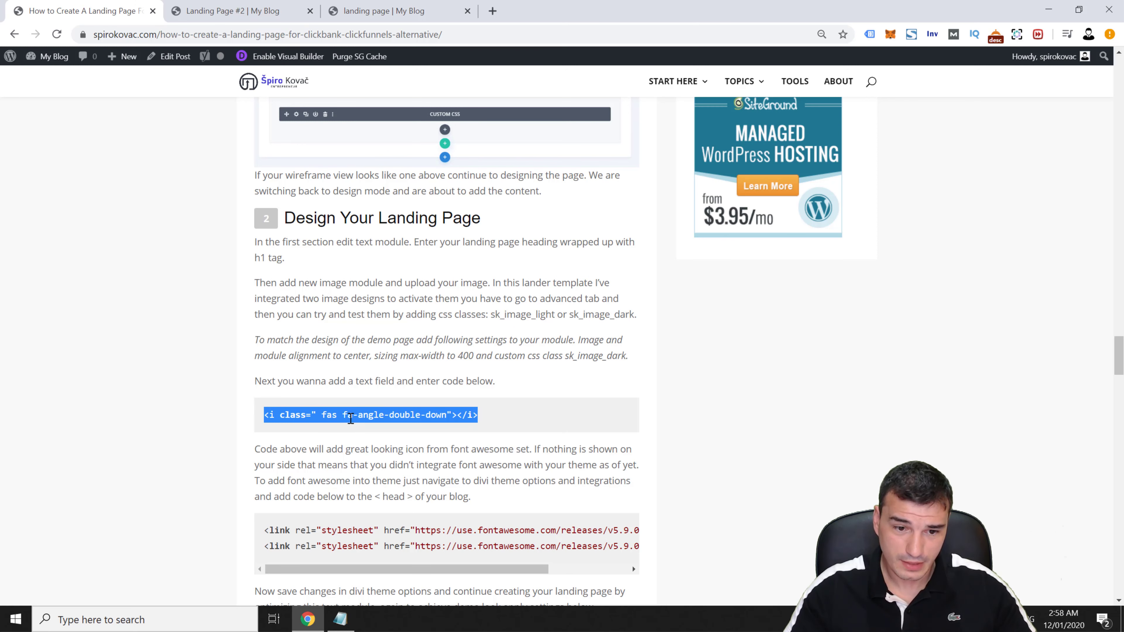
right_click(356, 415)
left_click(367, 426)
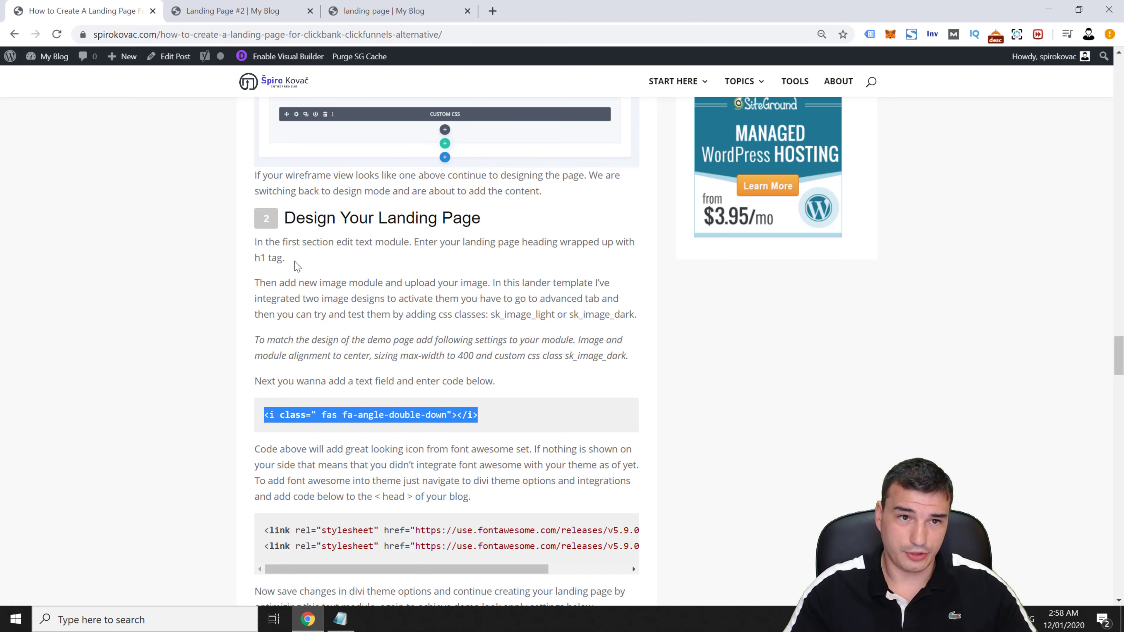
Add a Text module below the image with the double-down-arrow icon code as its body, and save the module's settings.
left_click(366, 12)
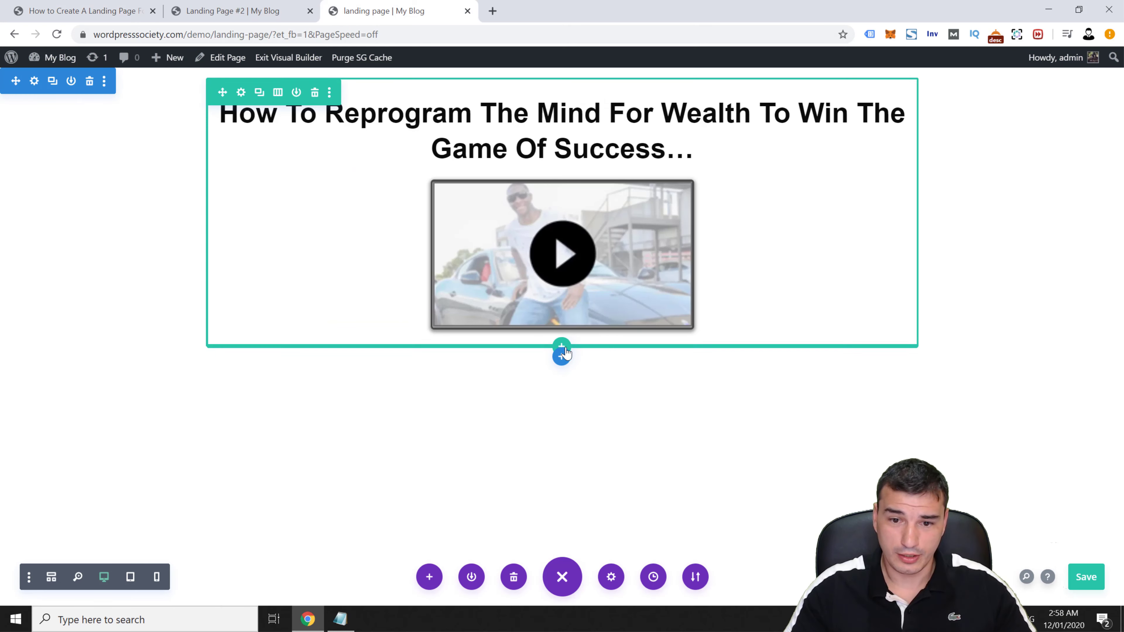
left_click(562, 307)
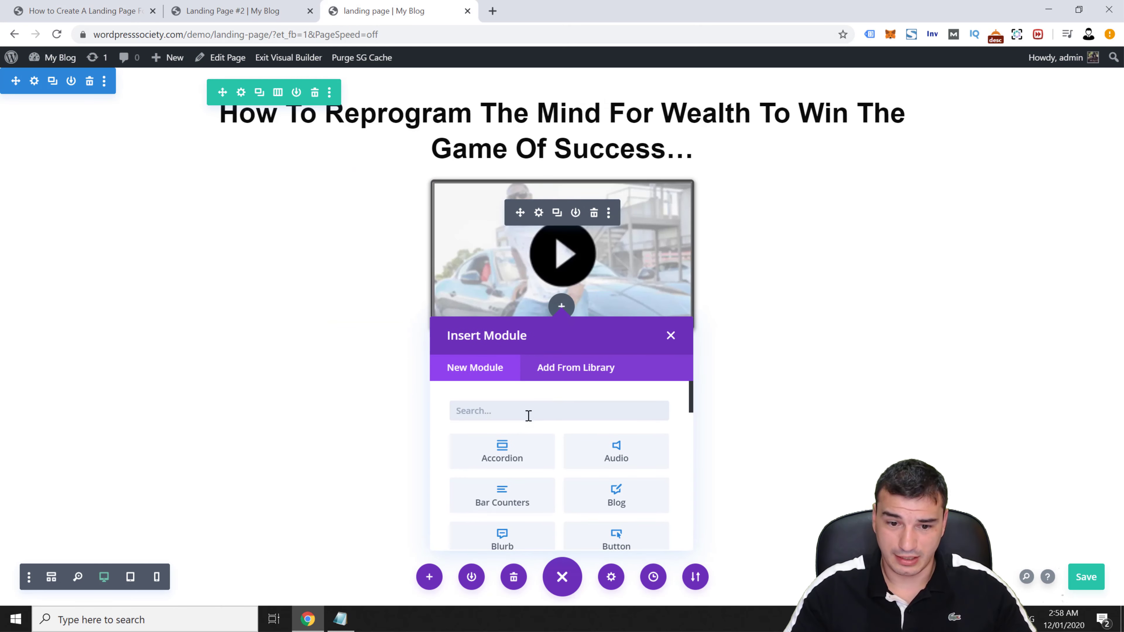
type("text")
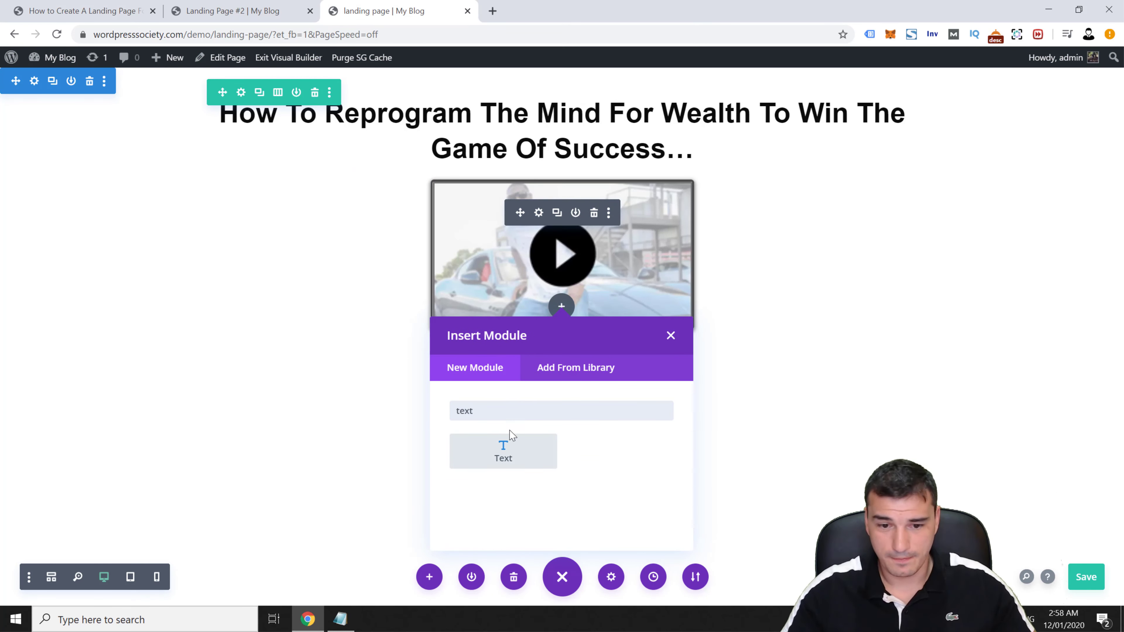
left_click(504, 452)
left_click(243, 339)
key("ctrl+a")
key("ctrl+v")
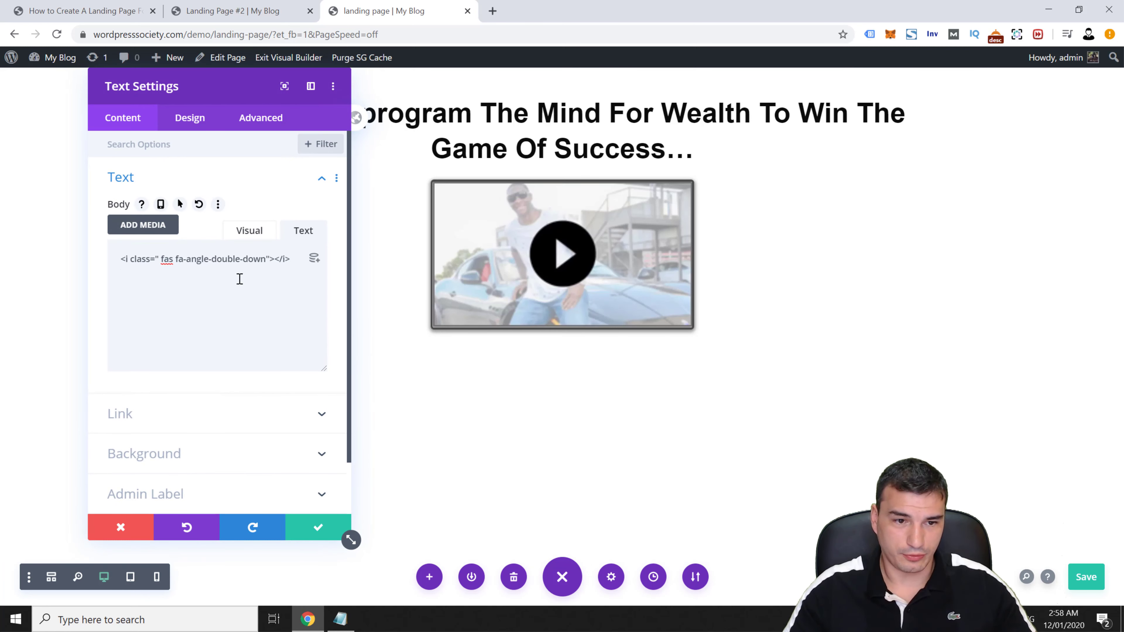
left_click_drag(216, 85, 643, 91)
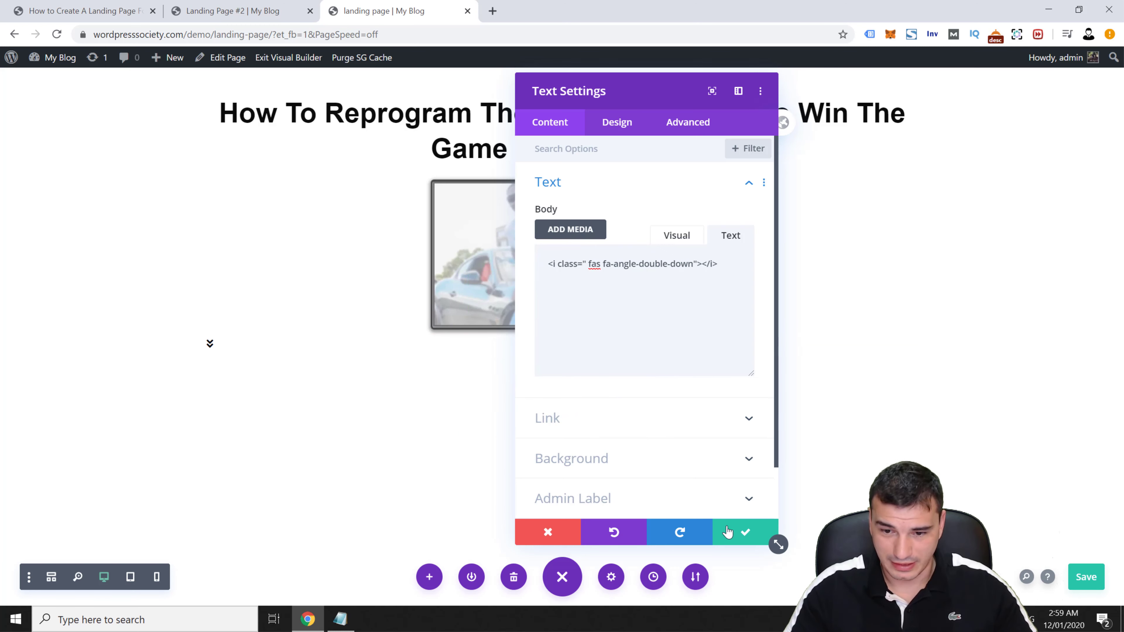
left_click(738, 533)
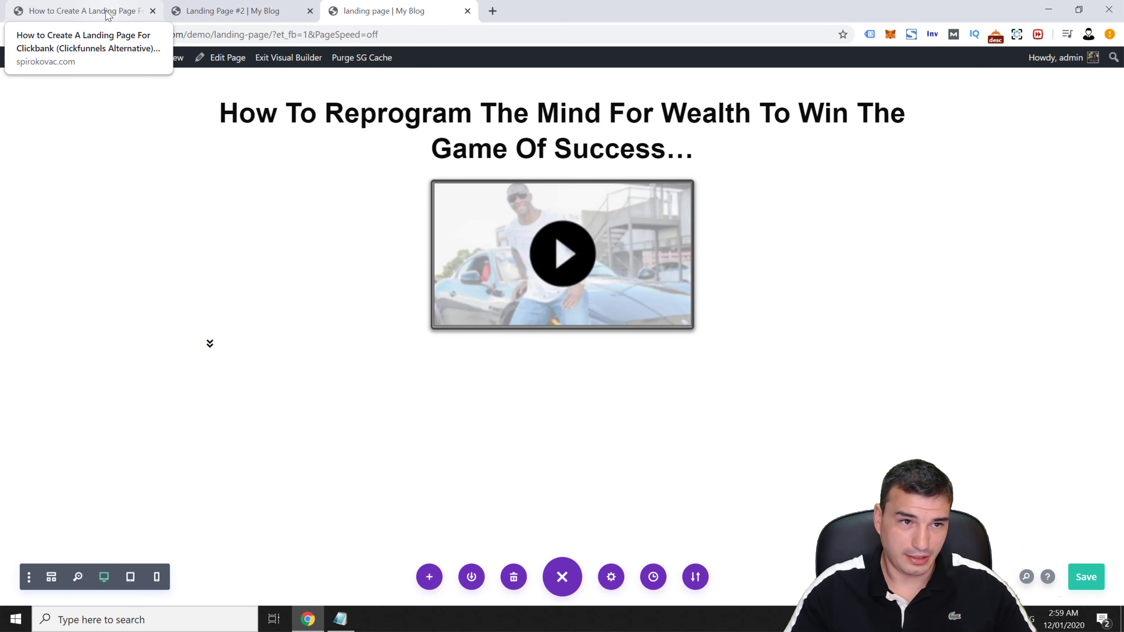
Find the article's Font Awesome instructions and open the code integration settings in the site's Divi Theme Options in a separate browser tab.
left_click(108, 12)
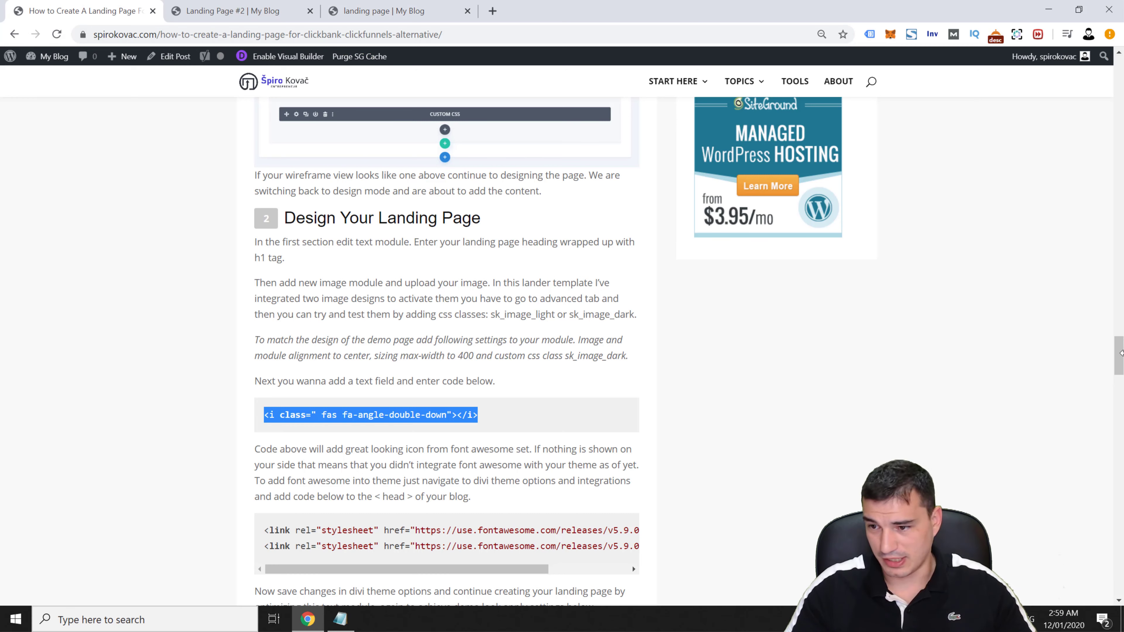
scroll(1121, 361, "down", 5)
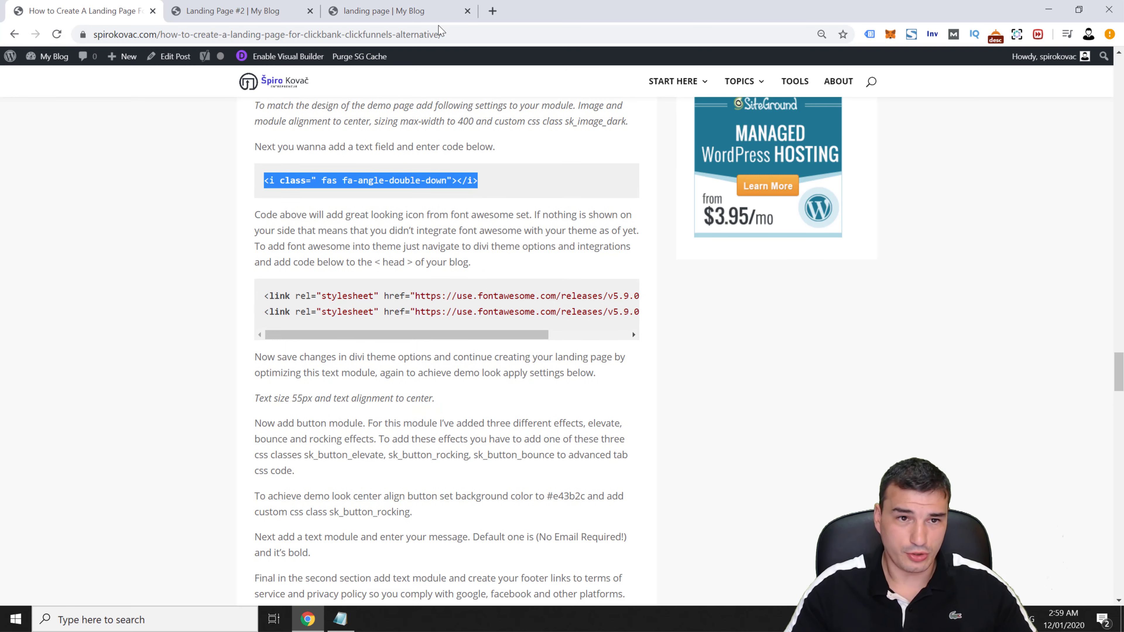
left_click(400, 12)
mouse_move(62, 59)
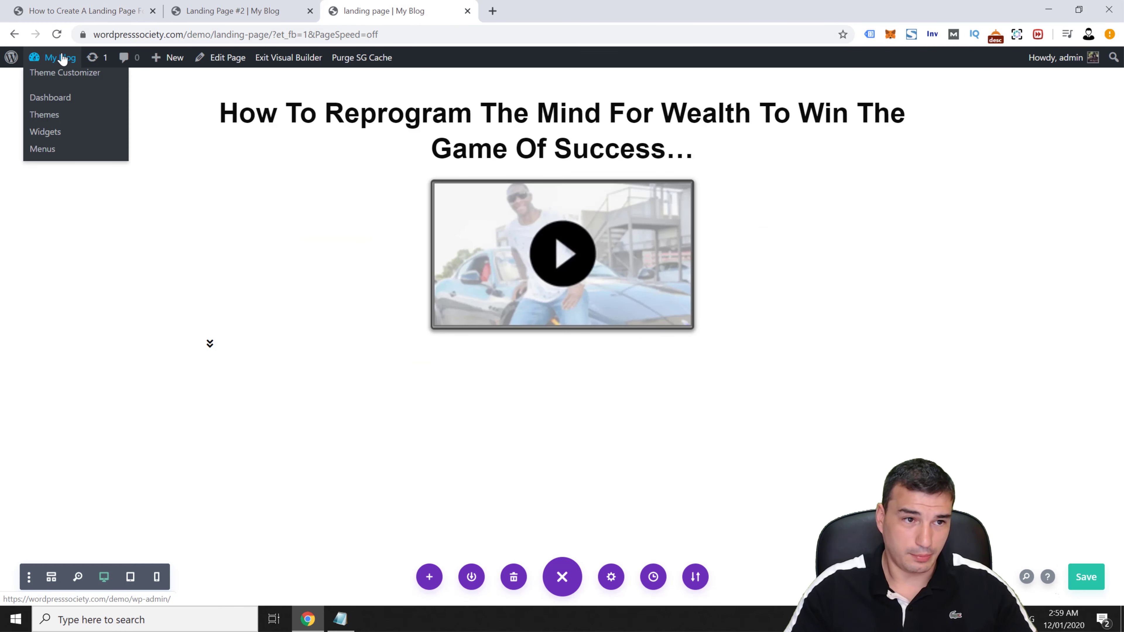
middle_click(61, 100)
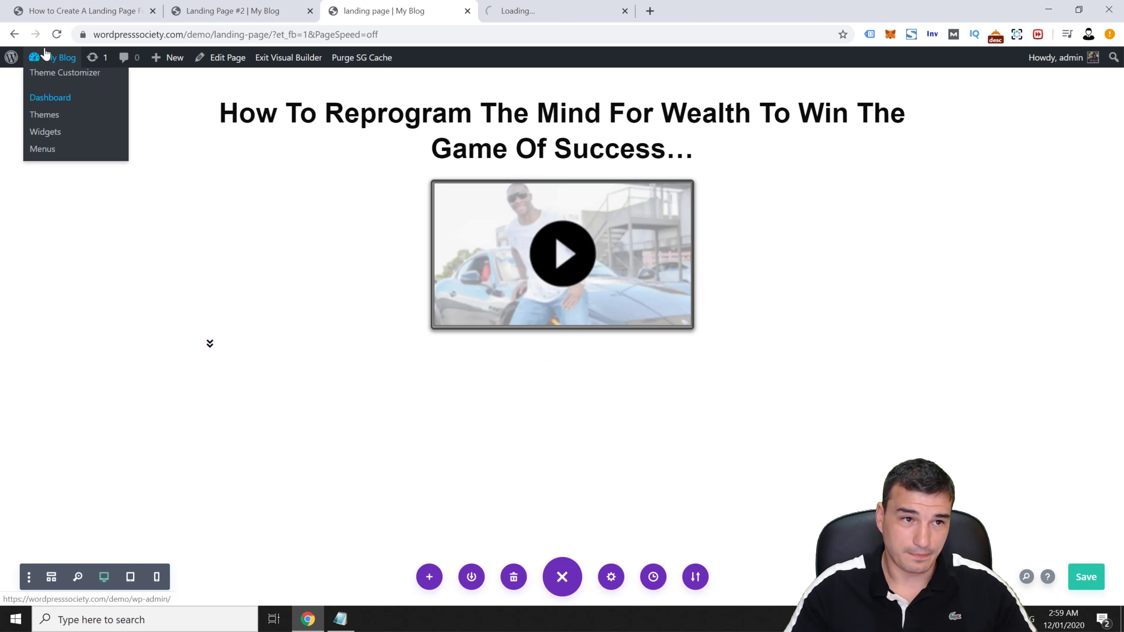
left_click(558, 9)
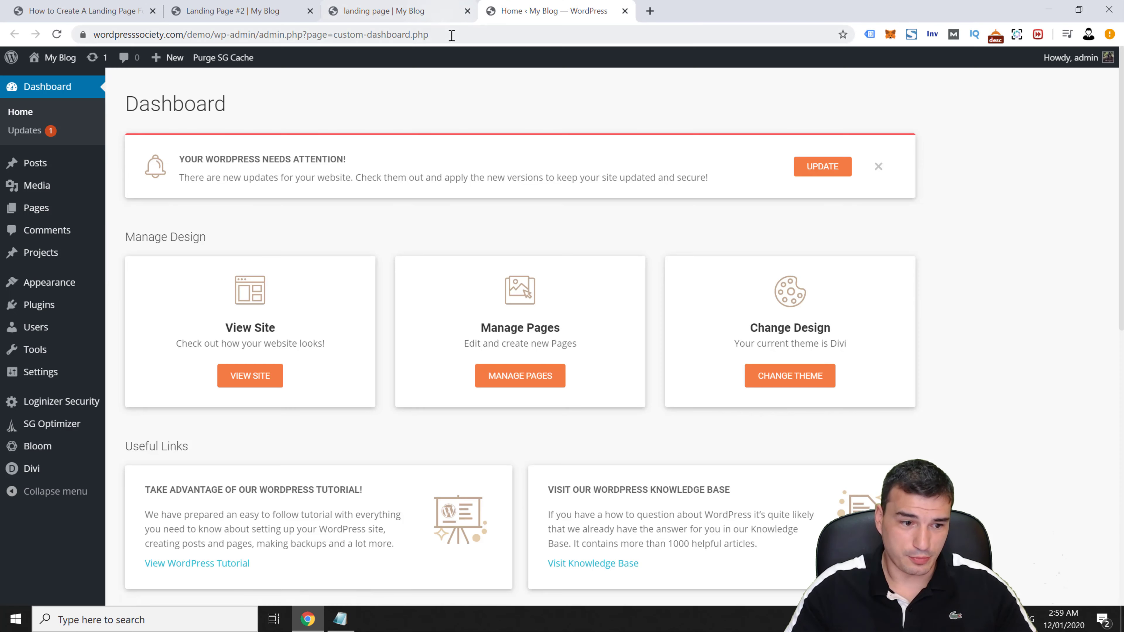
mouse_move(53, 472)
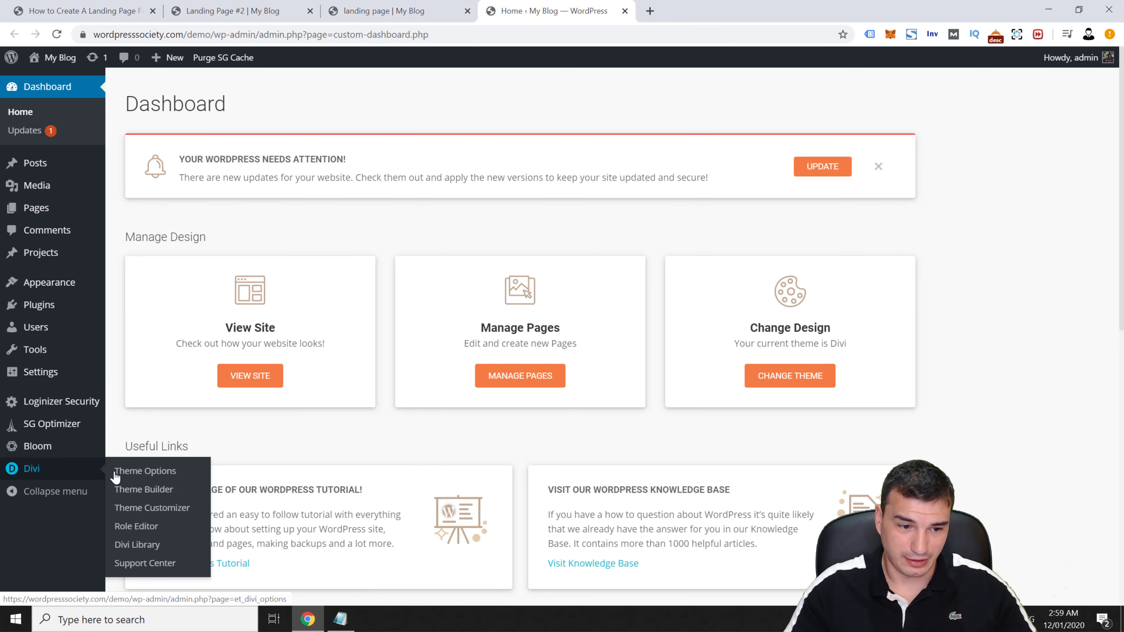
left_click(147, 475)
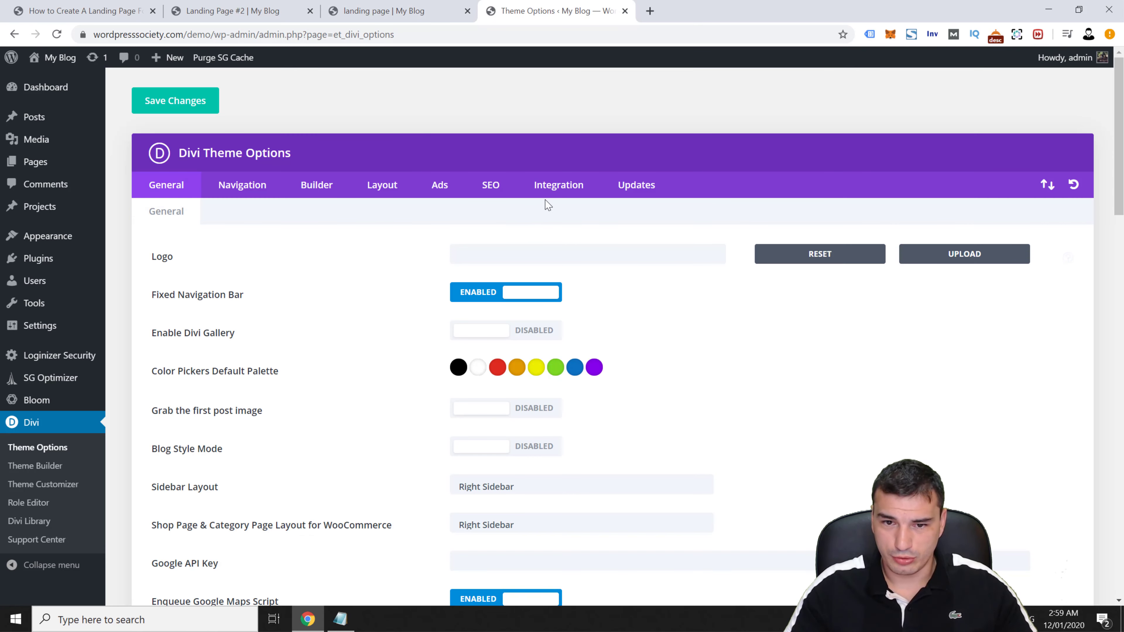
left_click(552, 189)
scroll(678, 279, "down", 1)
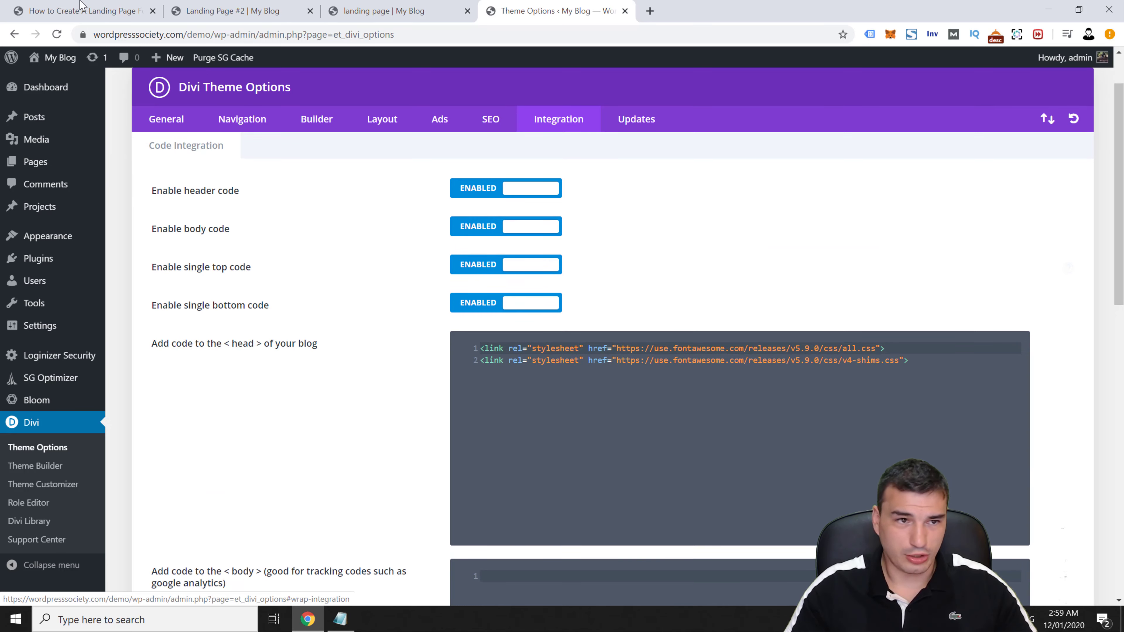
Check the blog's head code against the article's two Font Awesome v5.9.0 stylesheet links, save the theme options and close them.
left_click(83, 10)
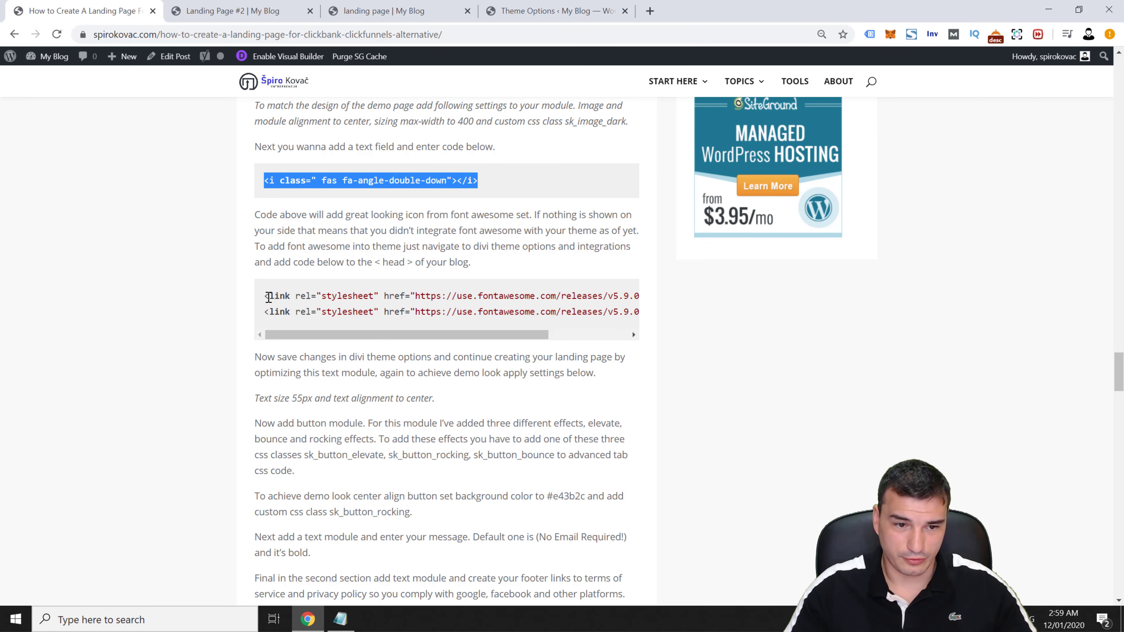
left_click_drag(265, 296, 804, 335)
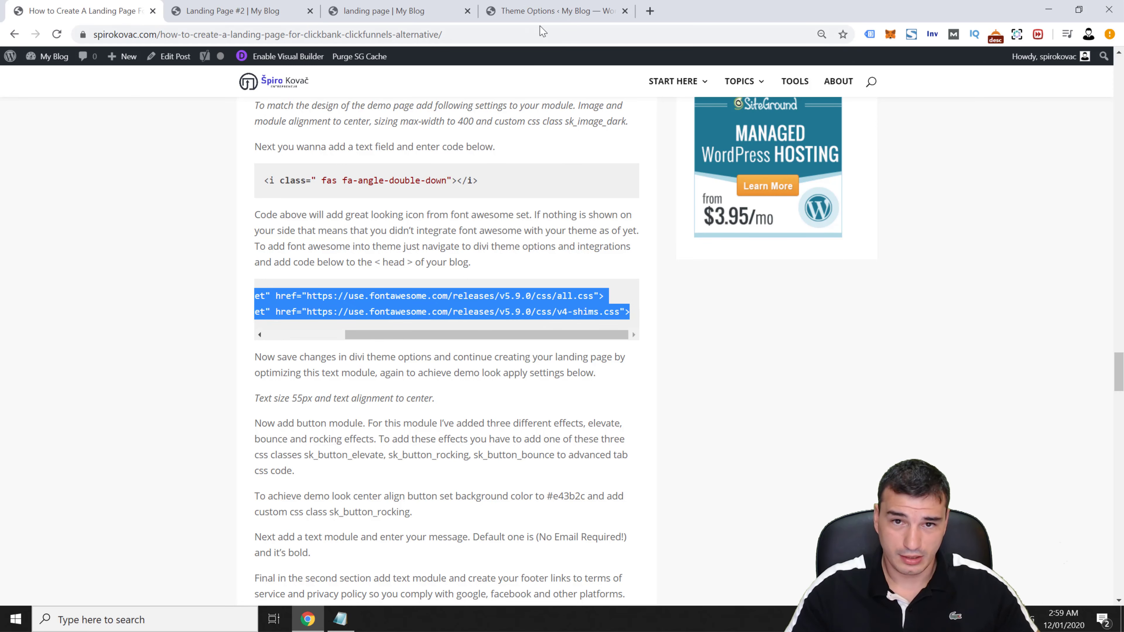
left_click(554, 11)
left_click(608, 380)
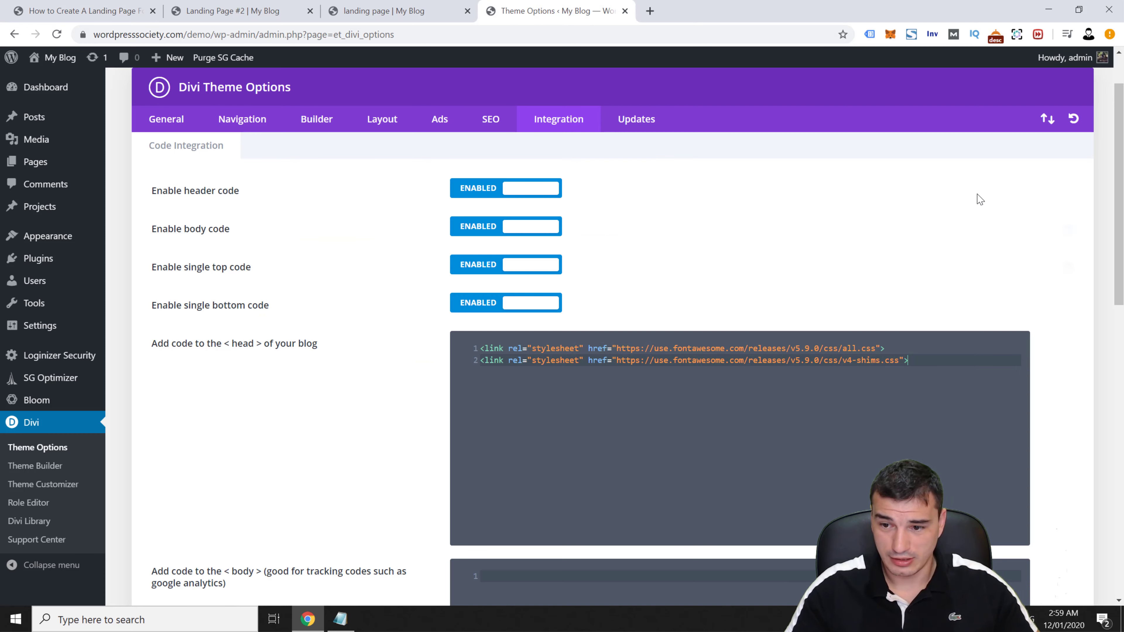
scroll(1099, 313, "down", 6)
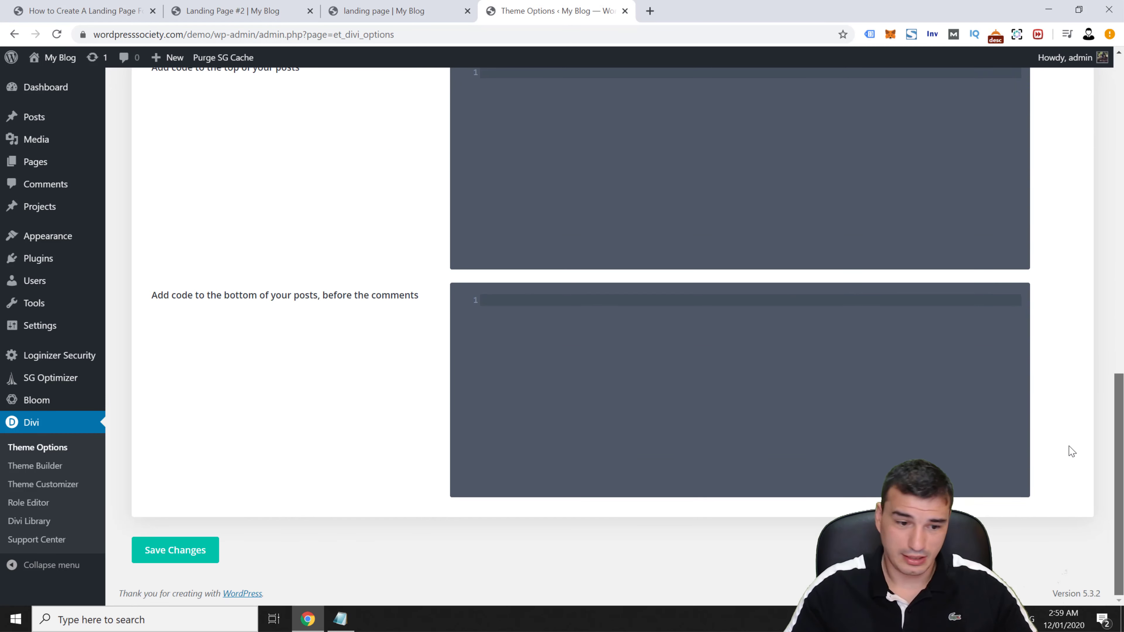
left_click(167, 550)
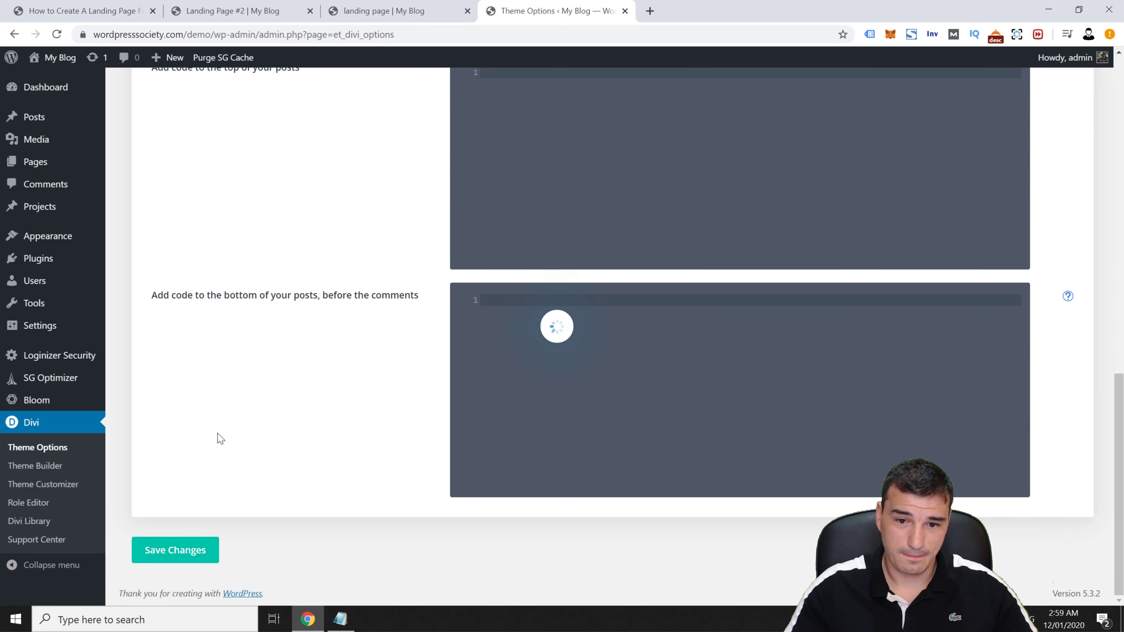
middle_click(581, 12)
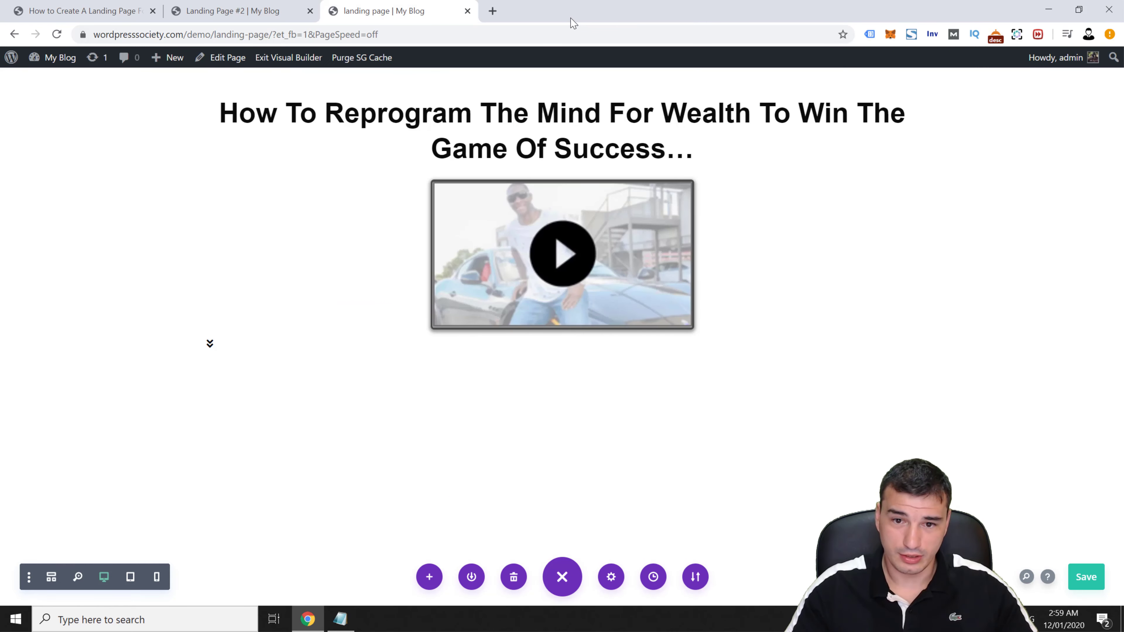
Save the landing page and reload it in the Visual Builder.
left_click(1082, 578)
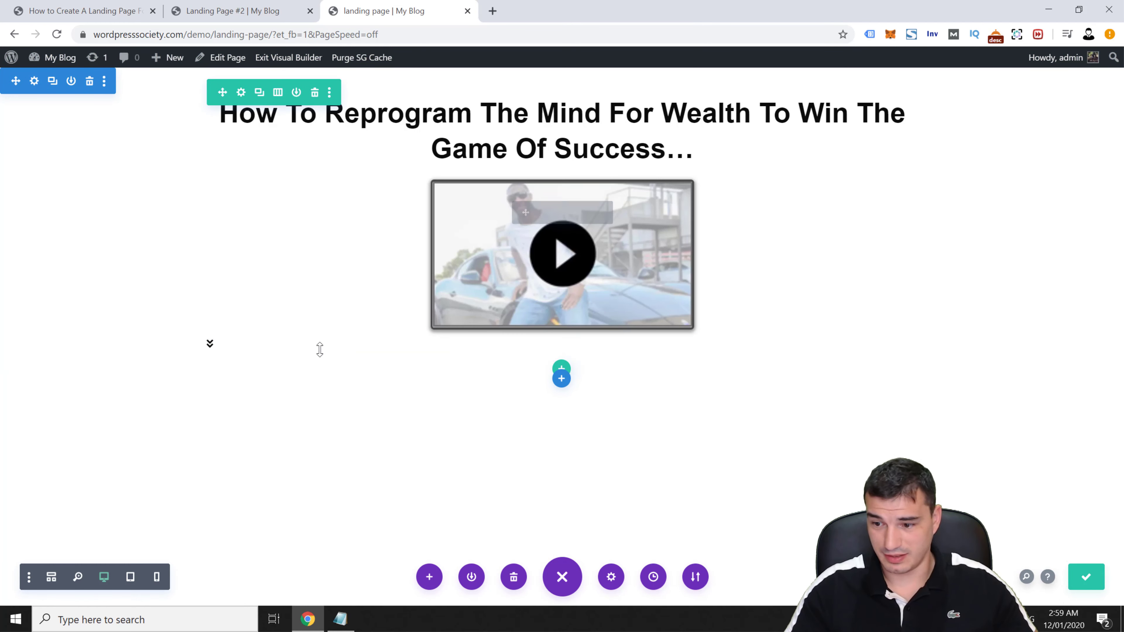
left_click(378, 34)
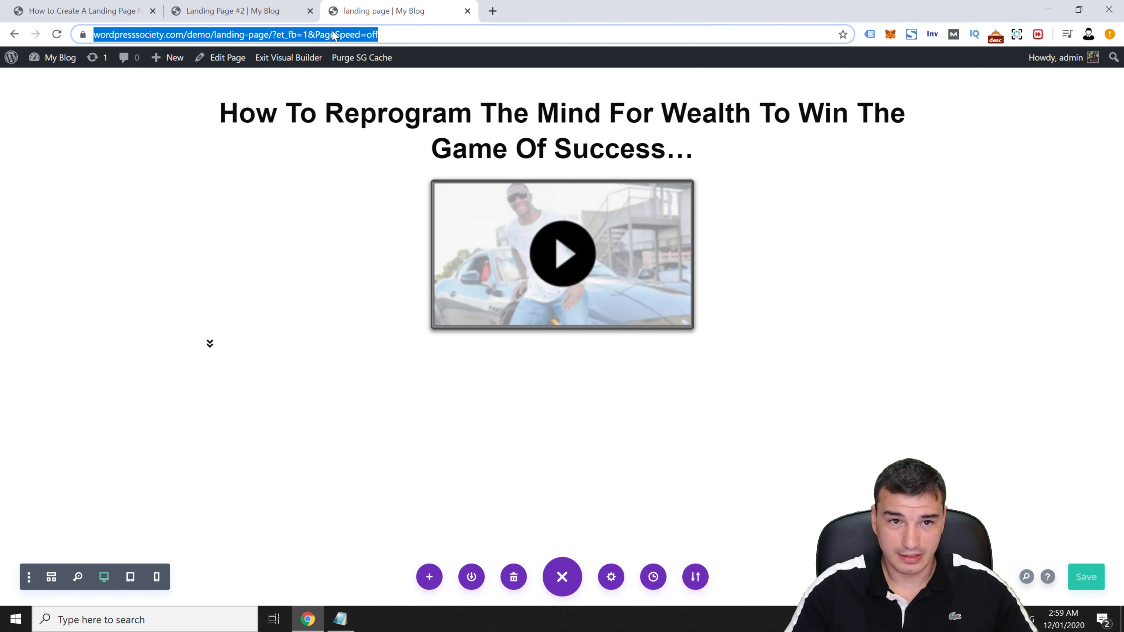
key("Return")
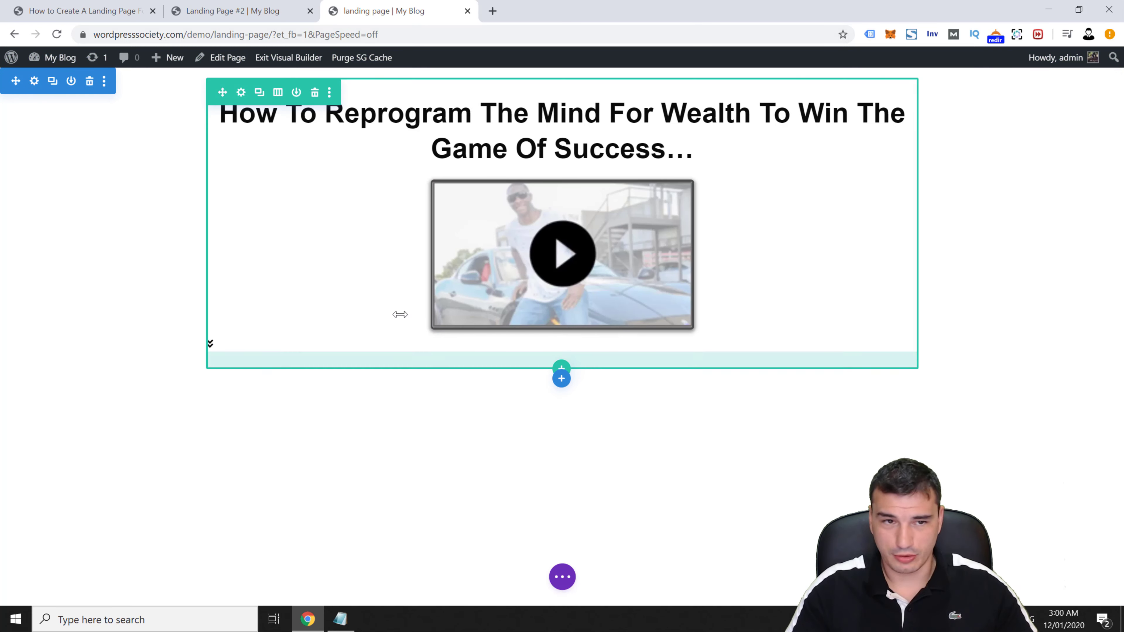
Compare the arrow icon with the demo page and set the icon Text module's text size to 55px.
left_click(242, 9)
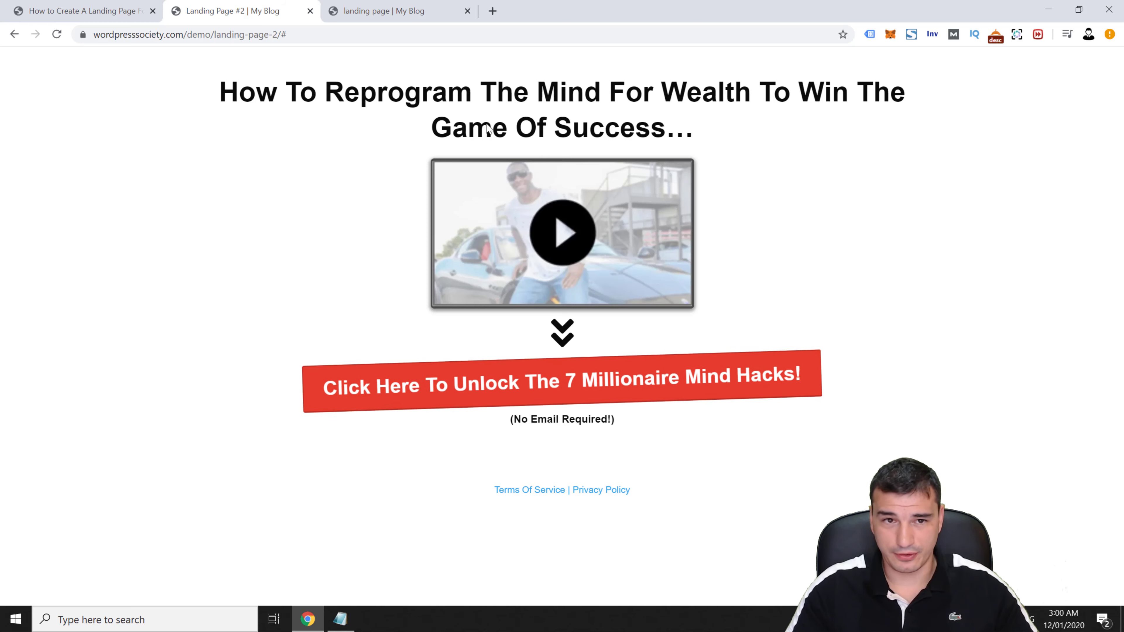
left_click(389, 10)
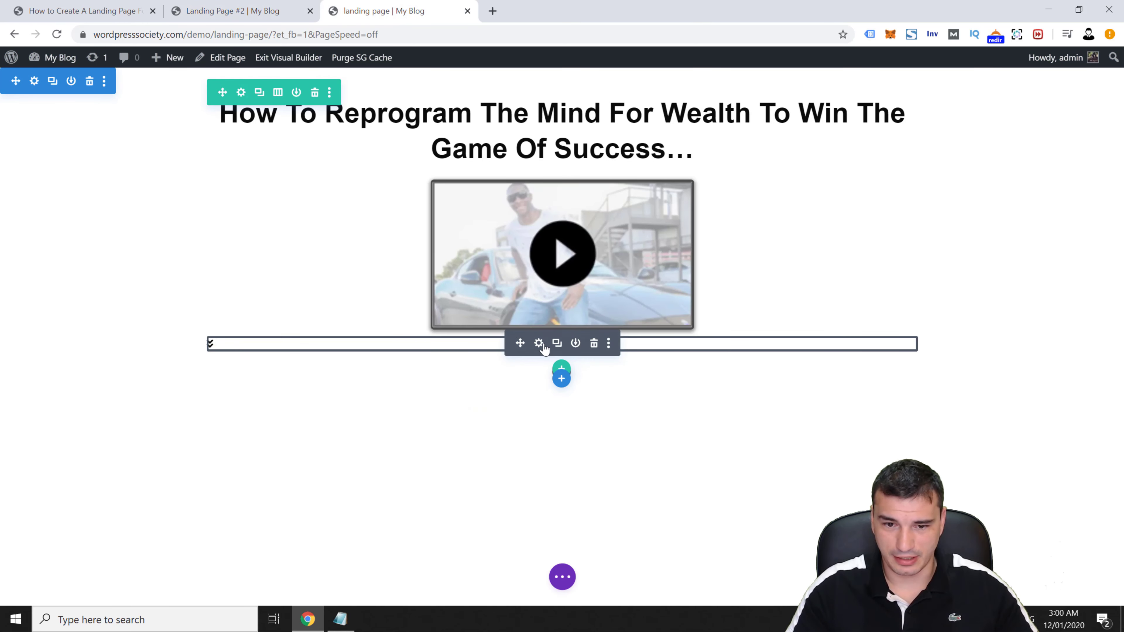
left_click(544, 332)
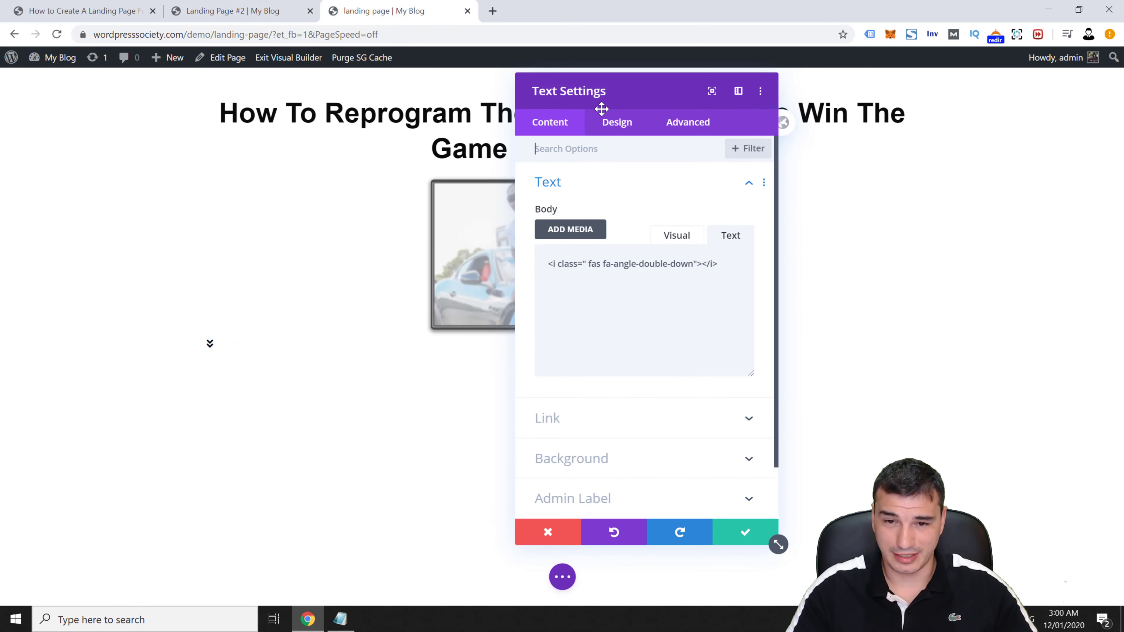
left_click(614, 130)
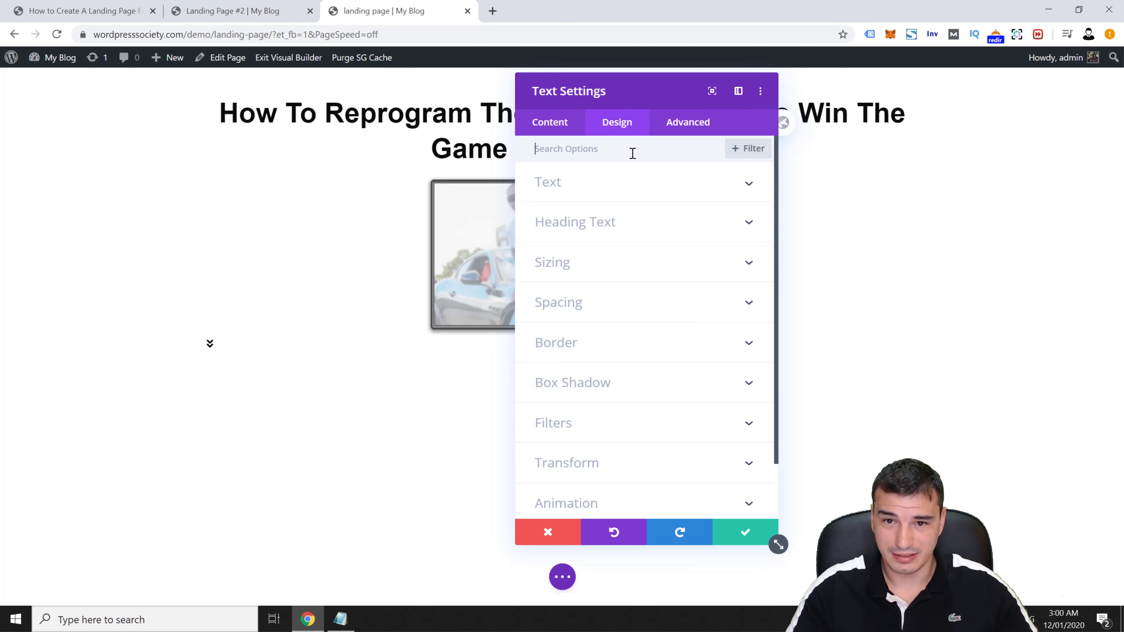
left_click(618, 193)
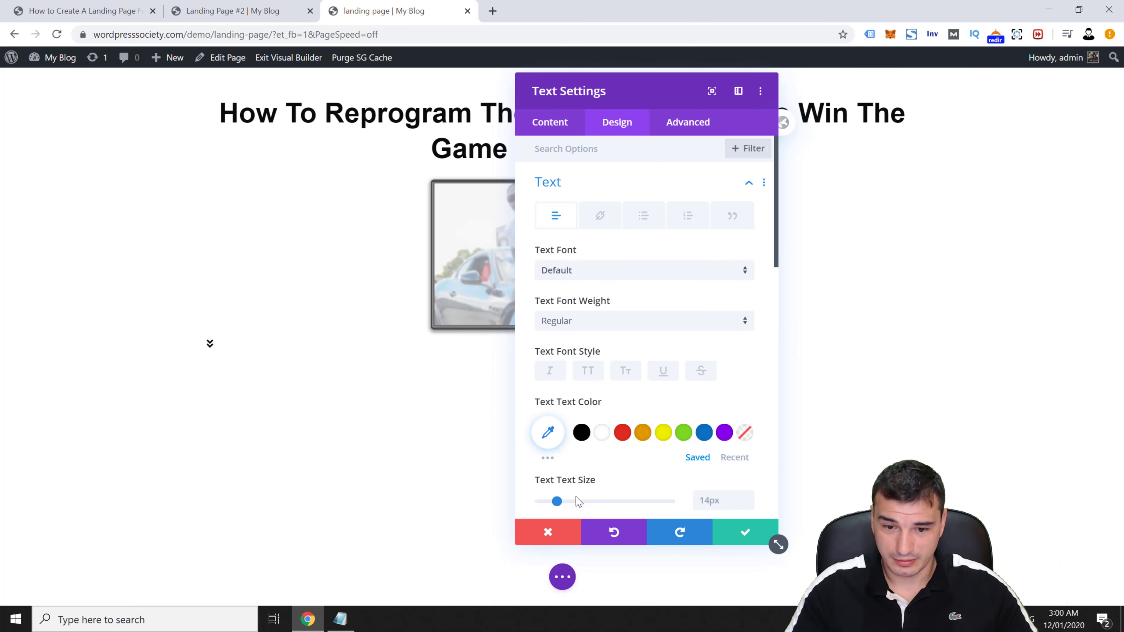
scroll(641, 310, "down", 4)
left_click_drag(556, 336, 612, 343)
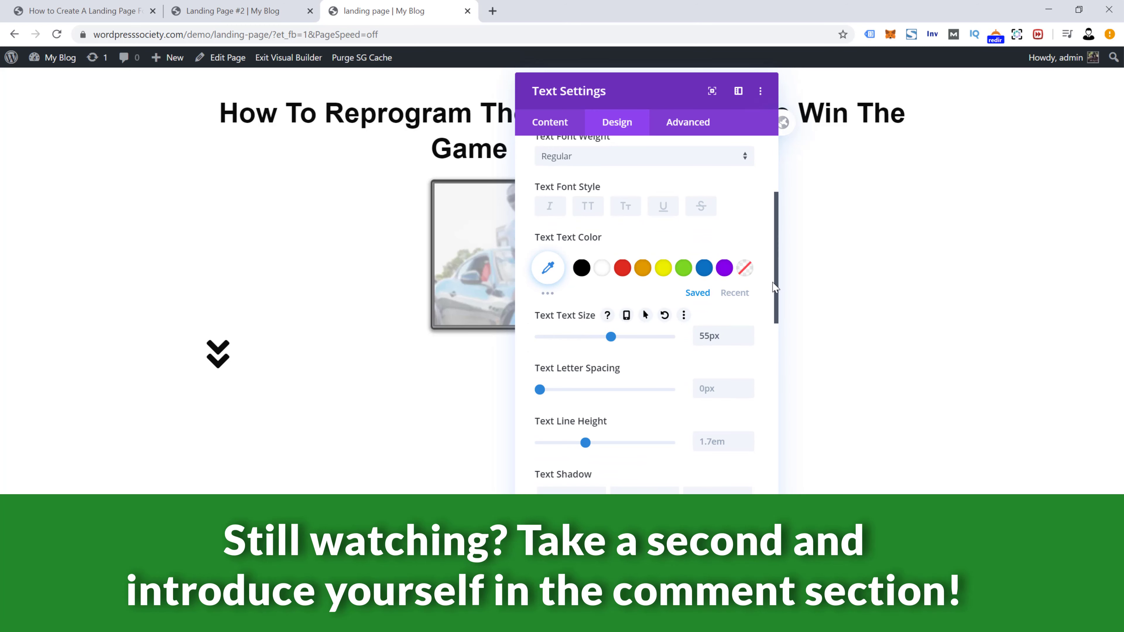
Center the arrow icon's text alignment and save the Text module settings.
scroll(773, 287, "down", 5)
left_click(619, 372)
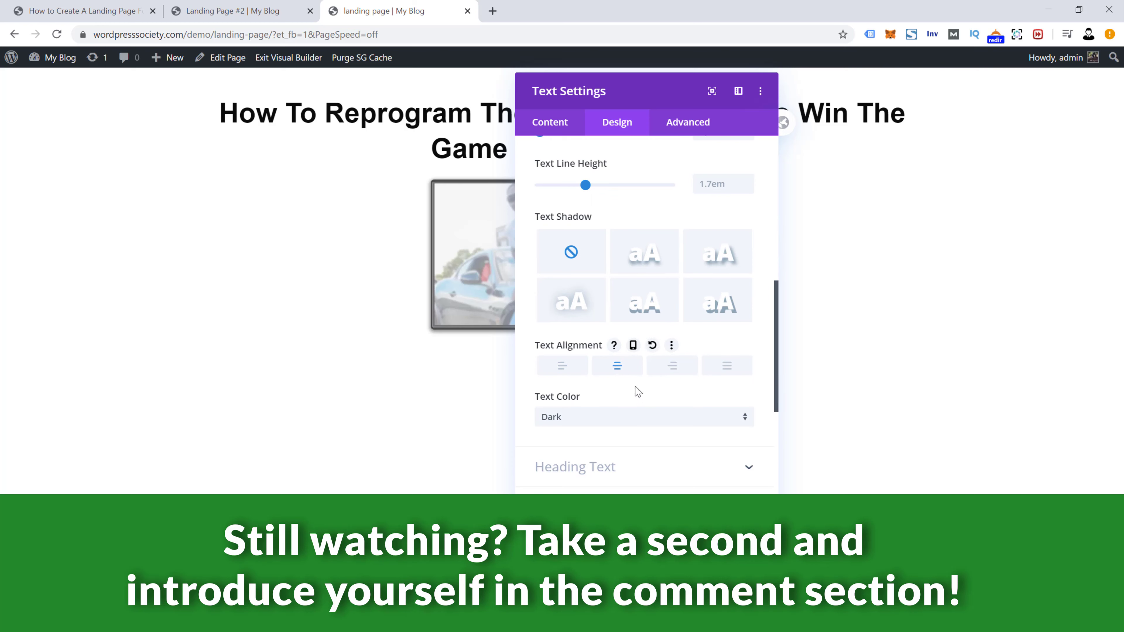
left_click(745, 531)
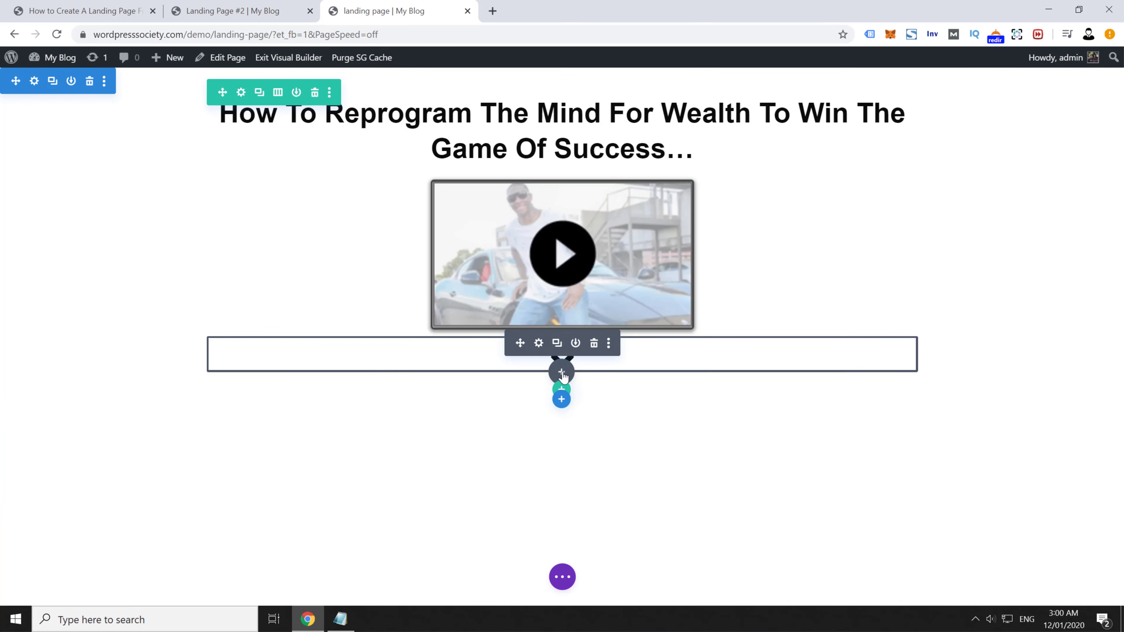
Add a Button module directly below the arrow icon.
left_click(560, 370)
type("button")
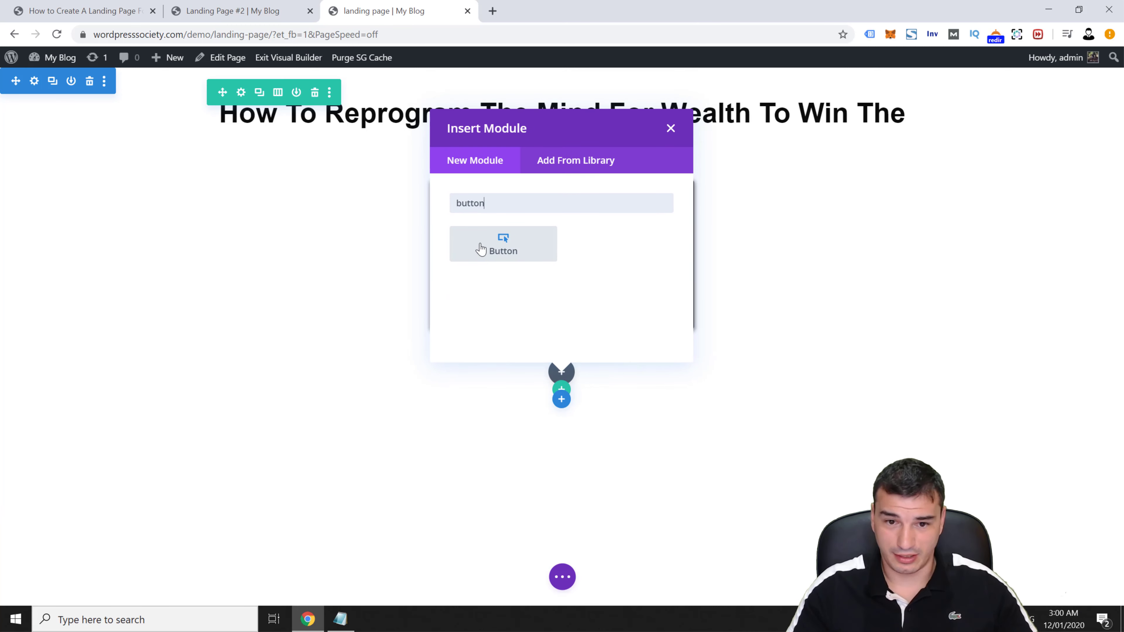
left_click(499, 247)
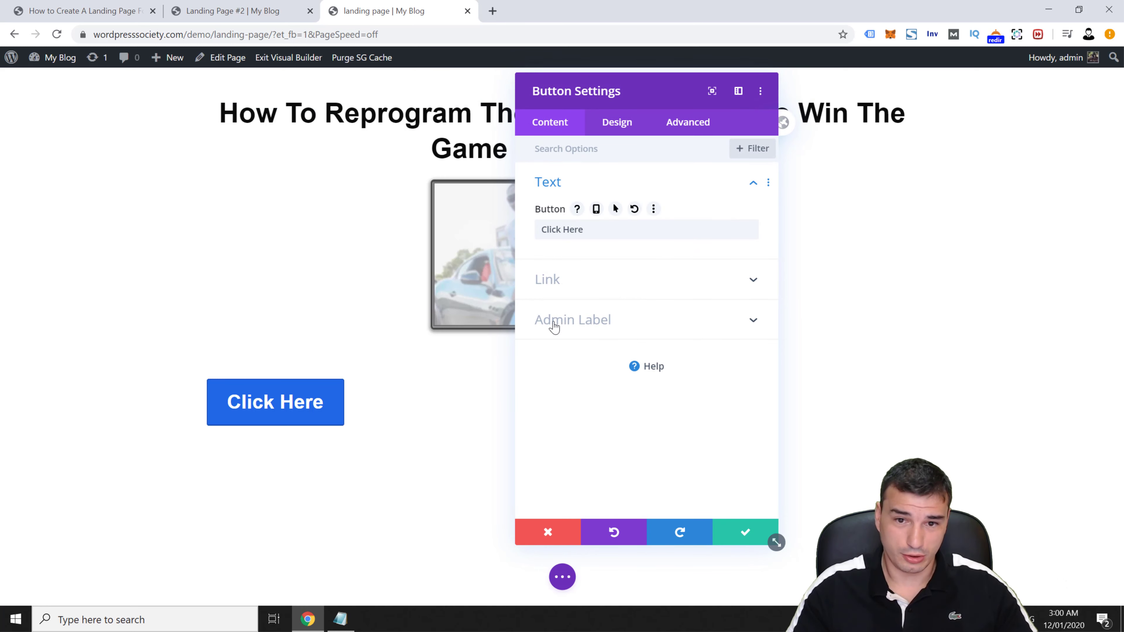
Set the new button's alignment to center in its design settings.
left_click(615, 122)
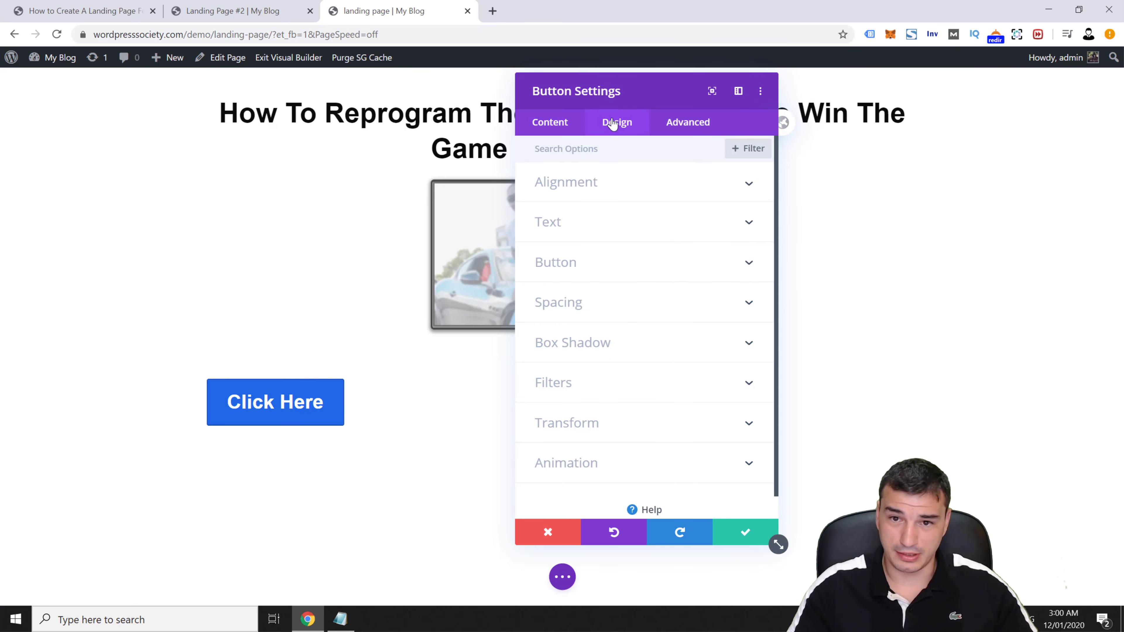
left_click(607, 189)
left_click(640, 230)
left_click(636, 187)
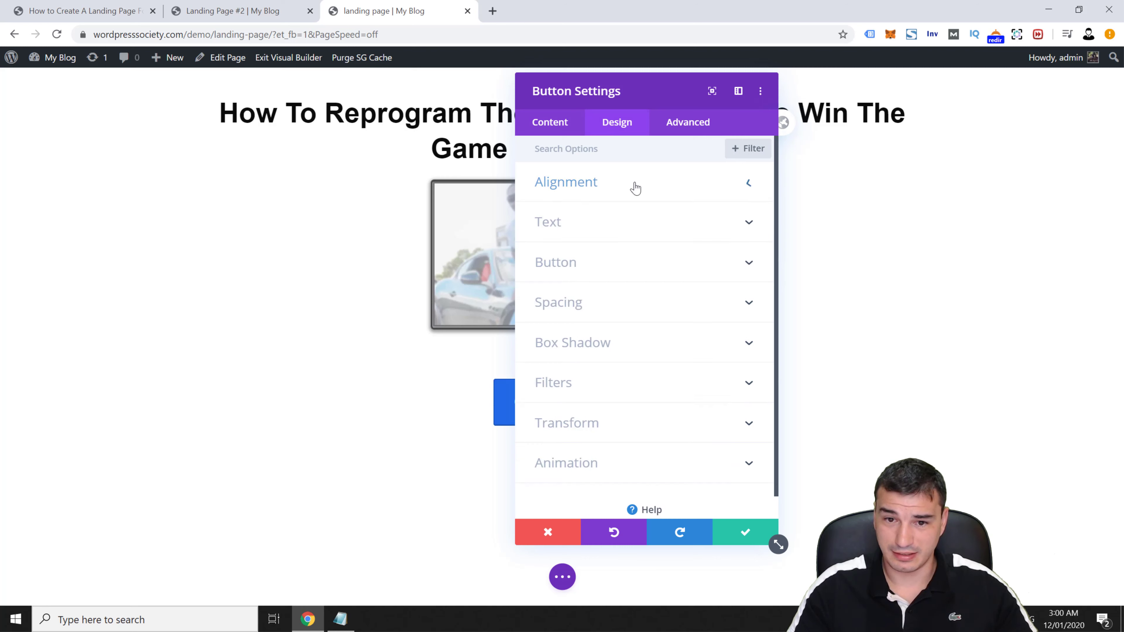
Enable custom styles for the button in its design settings.
scroll(606, 217, "down", 1)
left_click(584, 244)
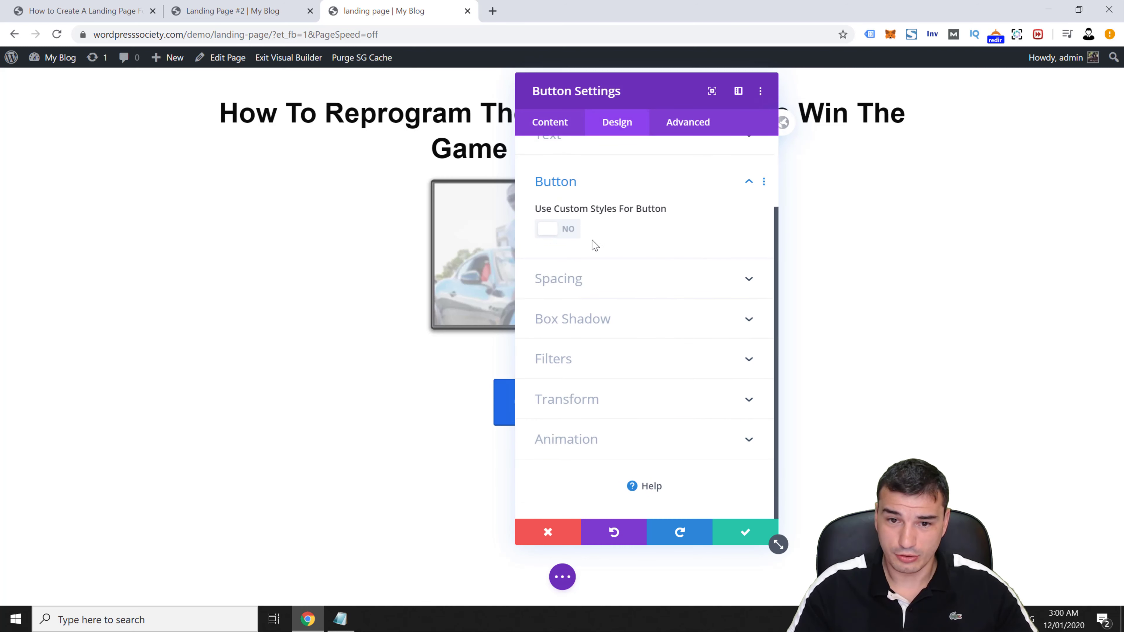
left_click(563, 229)
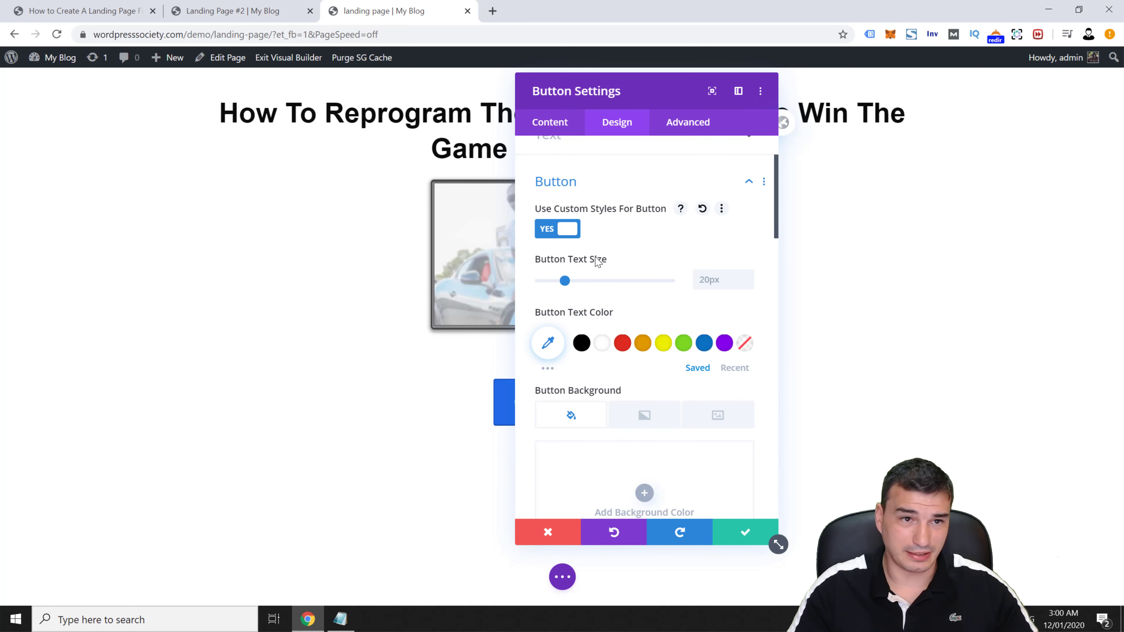
Look at the demo page's button and read the article's instructions on button effect classes and background color.
left_click(177, 13)
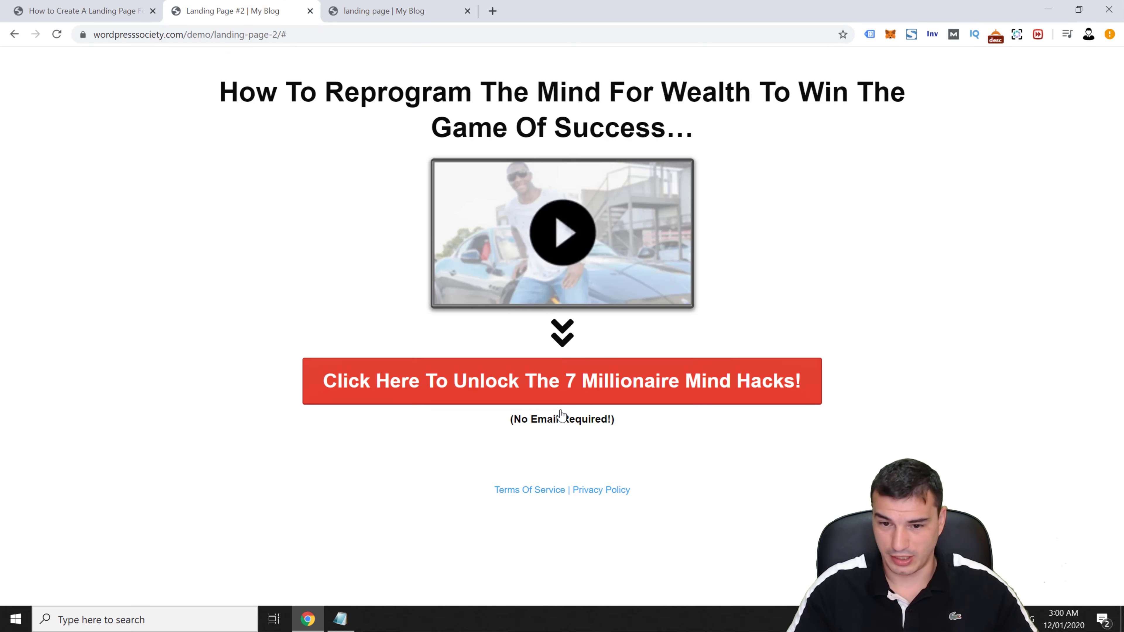
left_click(114, 13)
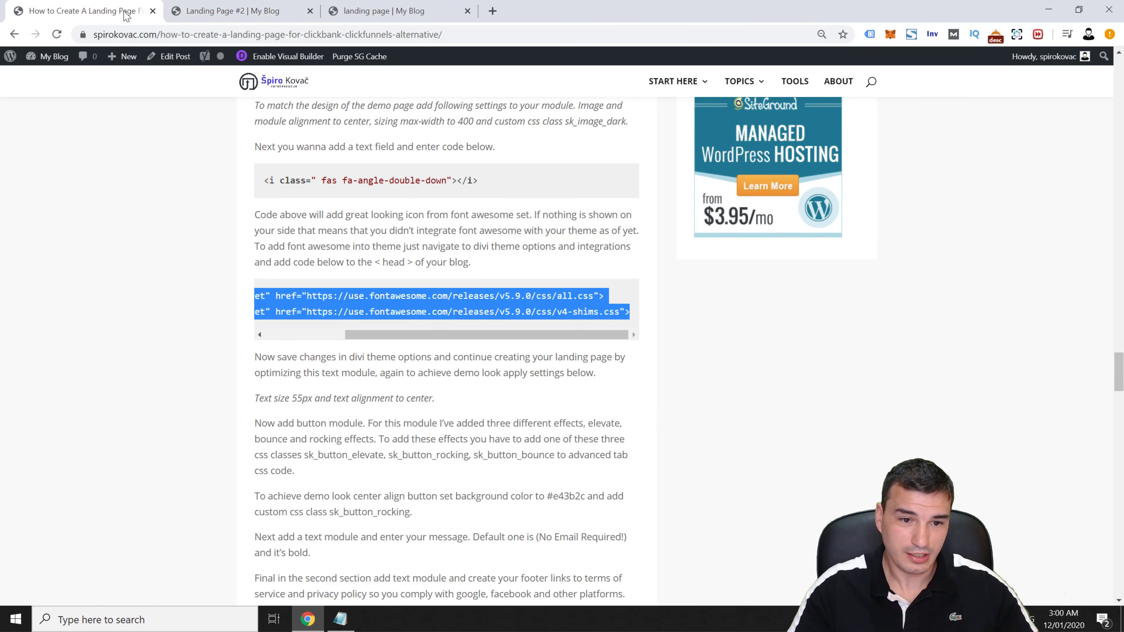
left_click_drag(367, 433, 369, 433)
scroll(444, 408, "down", 1)
left_click_drag(398, 270, 320, 272)
scroll(498, 356, "down", 3)
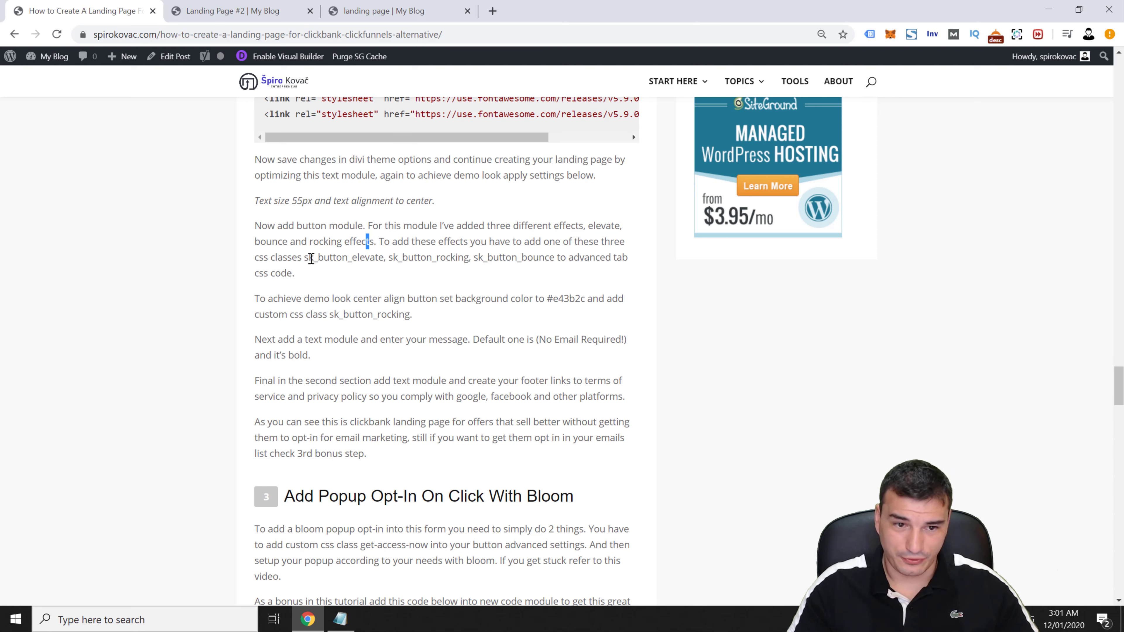
left_click_drag(305, 258, 573, 261)
left_click(566, 268)
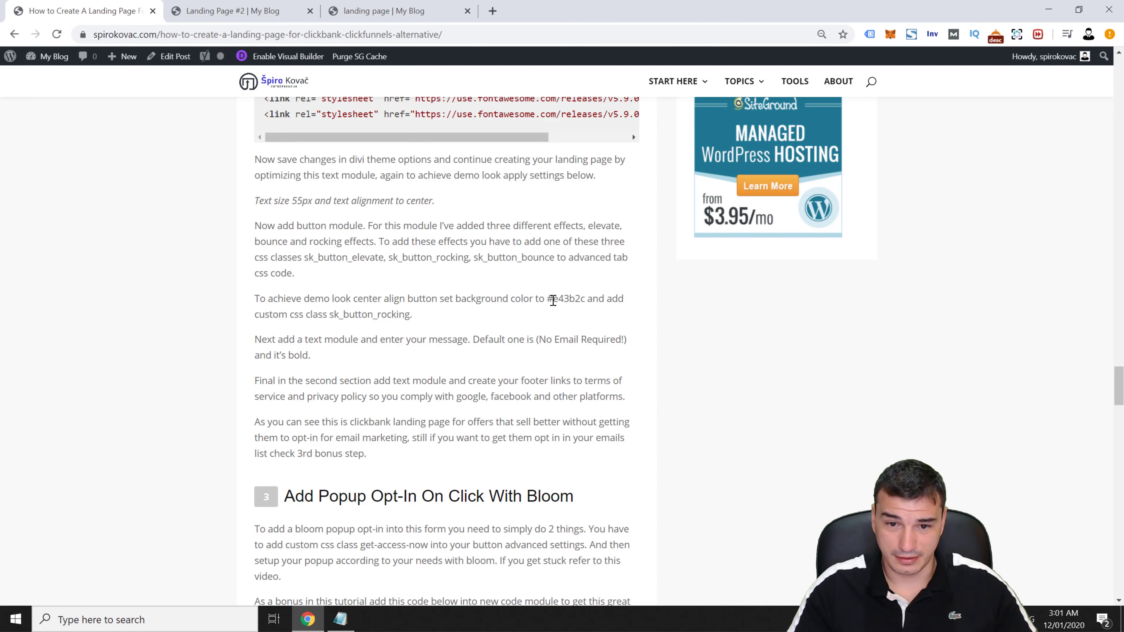
left_click_drag(554, 301, 584, 303)
left_click(533, 292)
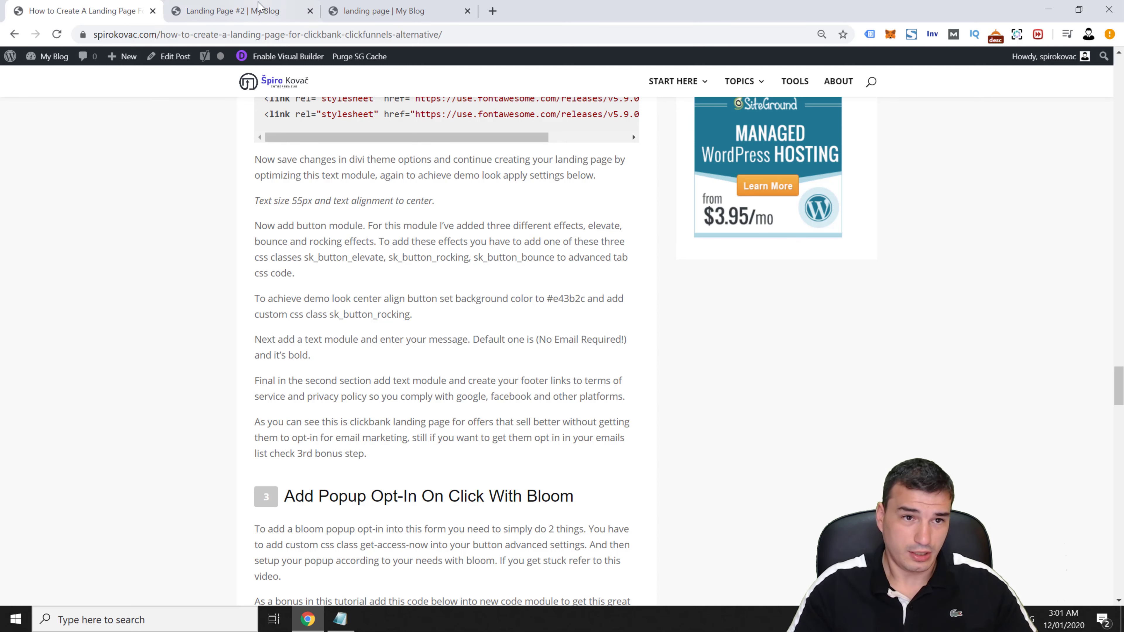
Inspect the demo page's red button and copy its text "Click Here To Unlock The 7 Millionaire Mind Hacks!" from the page code.
left_click(257, 7)
right_click(439, 382)
left_click(573, 552)
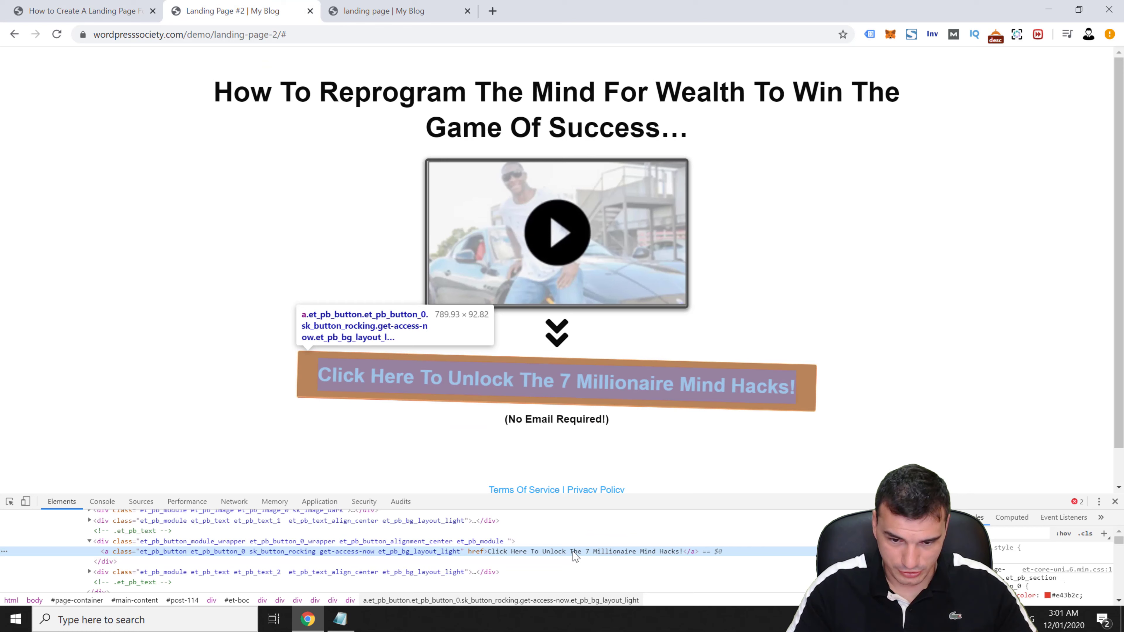
double_click(575, 552)
key("ctrl+c")
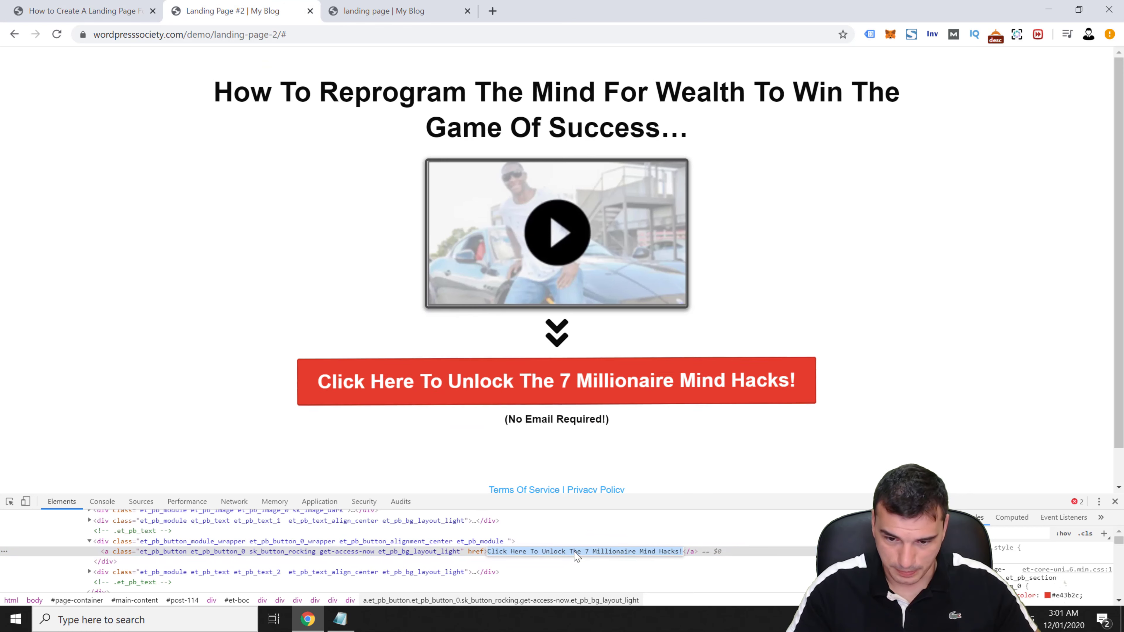
left_click(1114, 501)
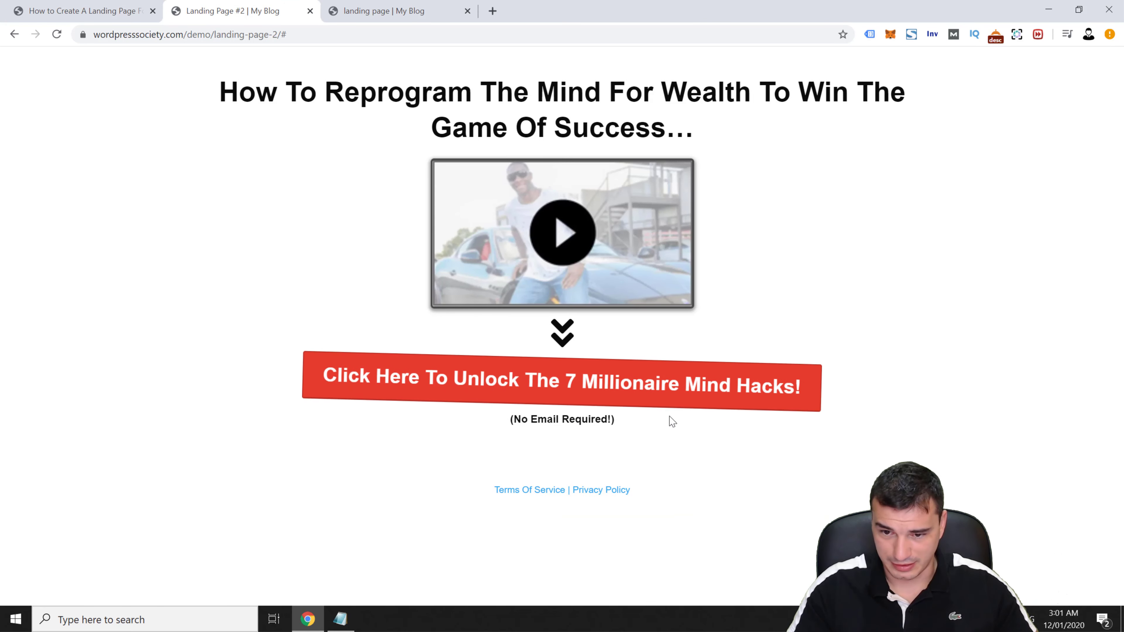
Replace the new button's text with the copied "Click Here To Unlock The 7 Millionaire Mind Hacks!".
left_click(424, 9)
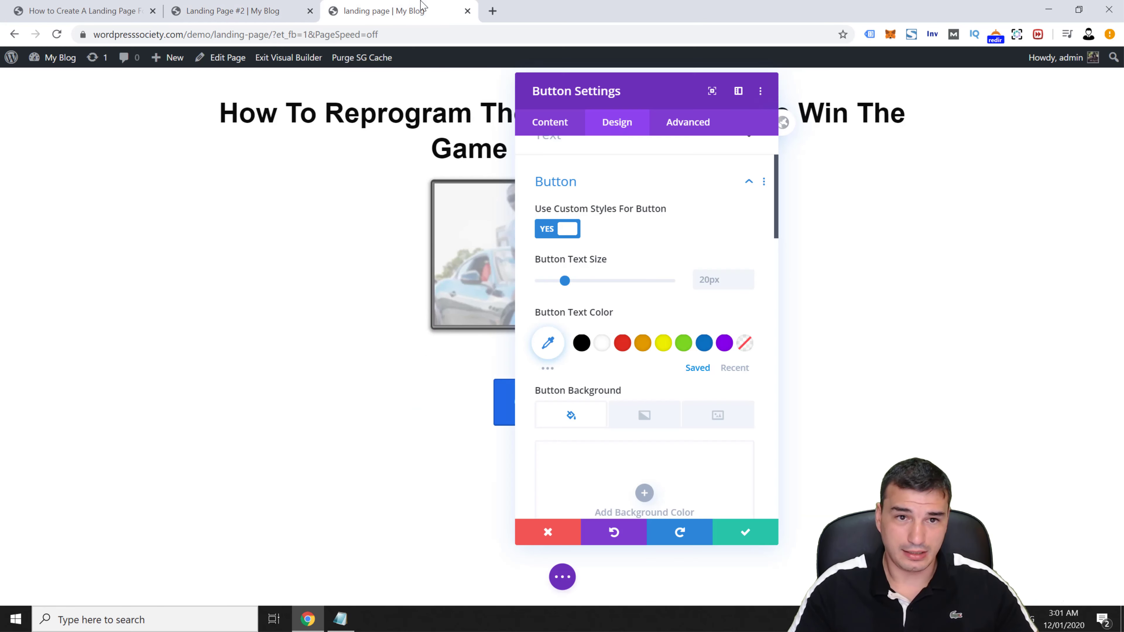
left_click(548, 125)
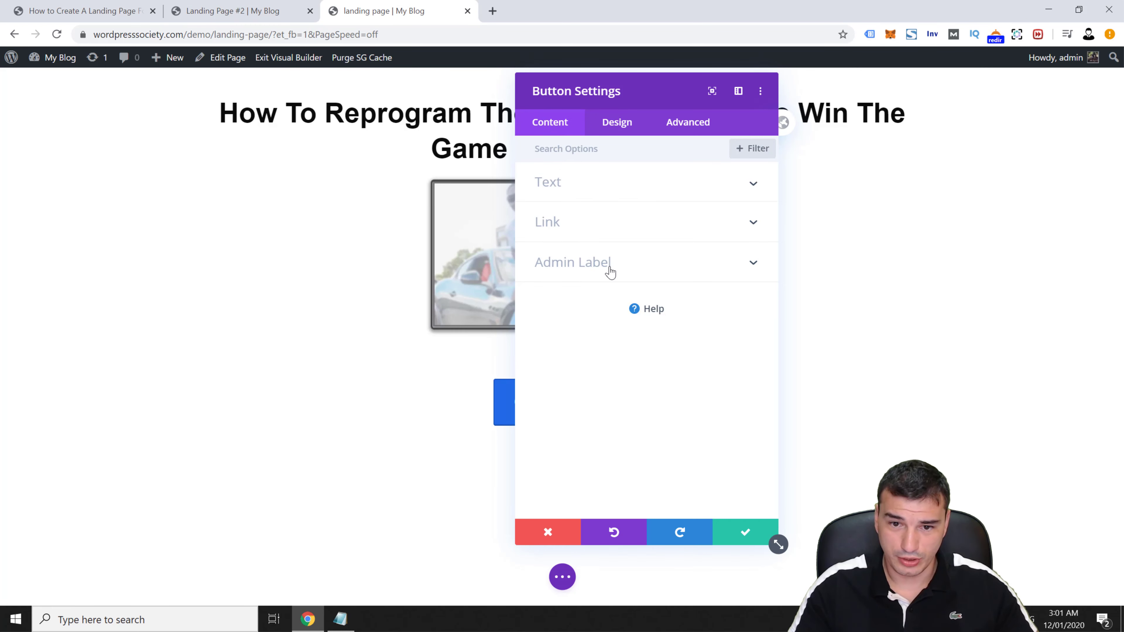
left_click(572, 187)
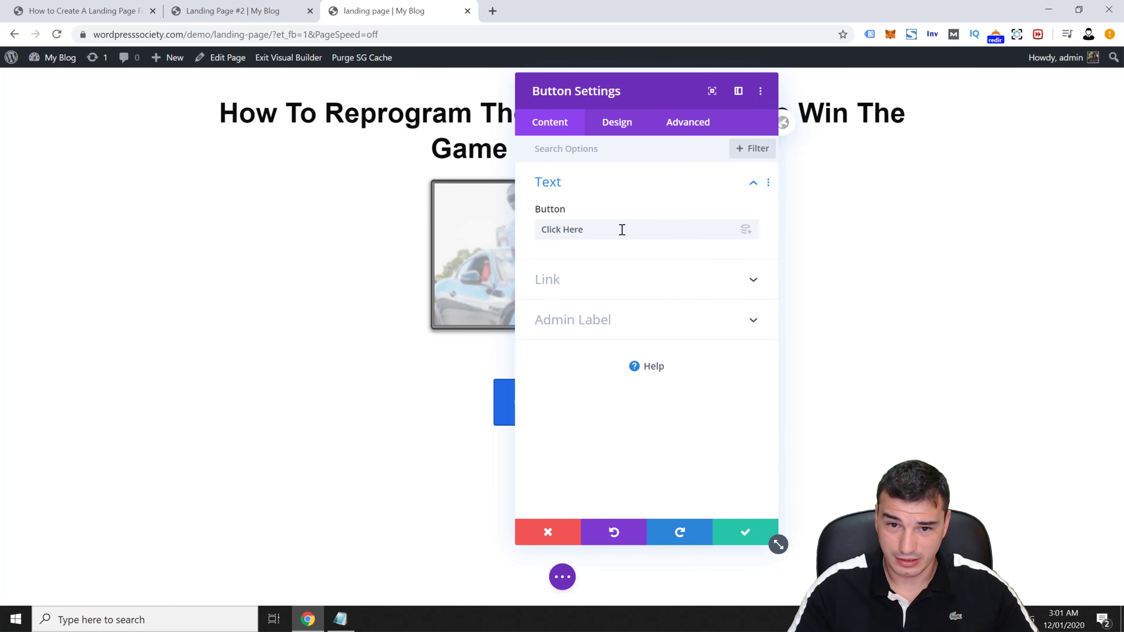
left_click_drag(637, 90, 292, 87)
left_click_drag(246, 231, 182, 230)
key("ctrl+v")
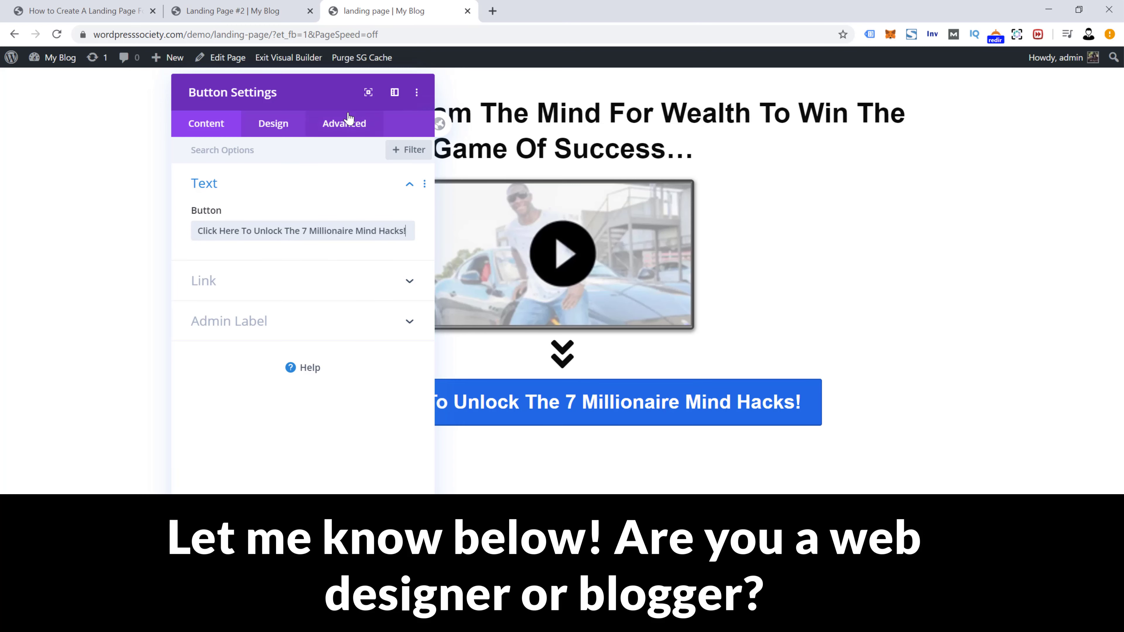
Turn off the button icon in the button's custom design styles.
left_click_drag(329, 91, 391, 99)
left_click(238, 141)
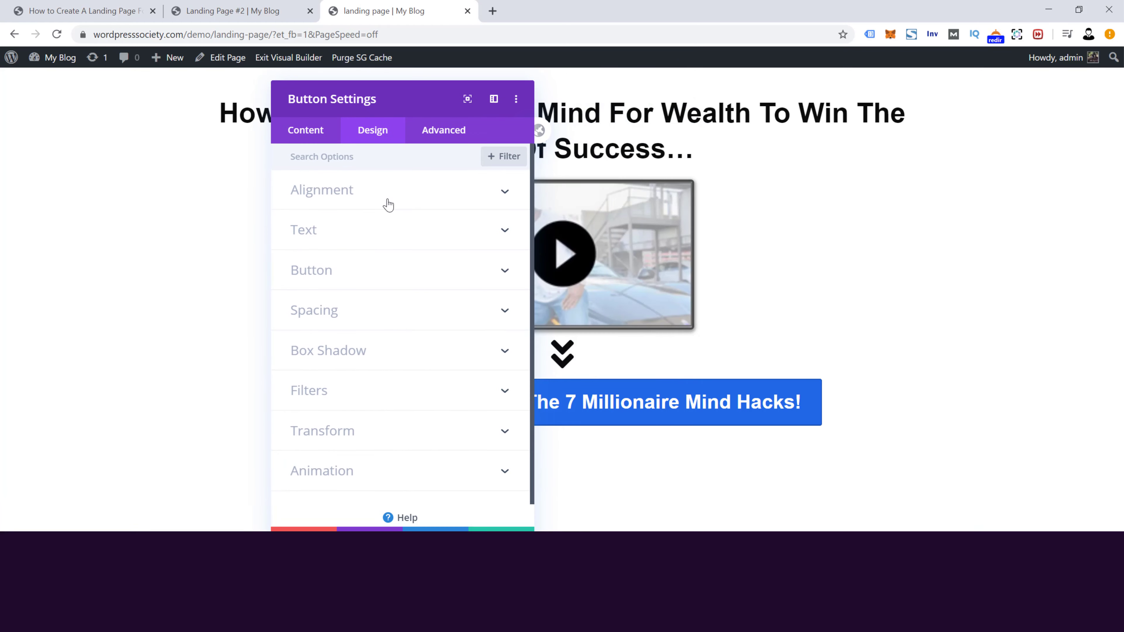
left_click(336, 276)
left_click_drag(533, 202, 526, 351)
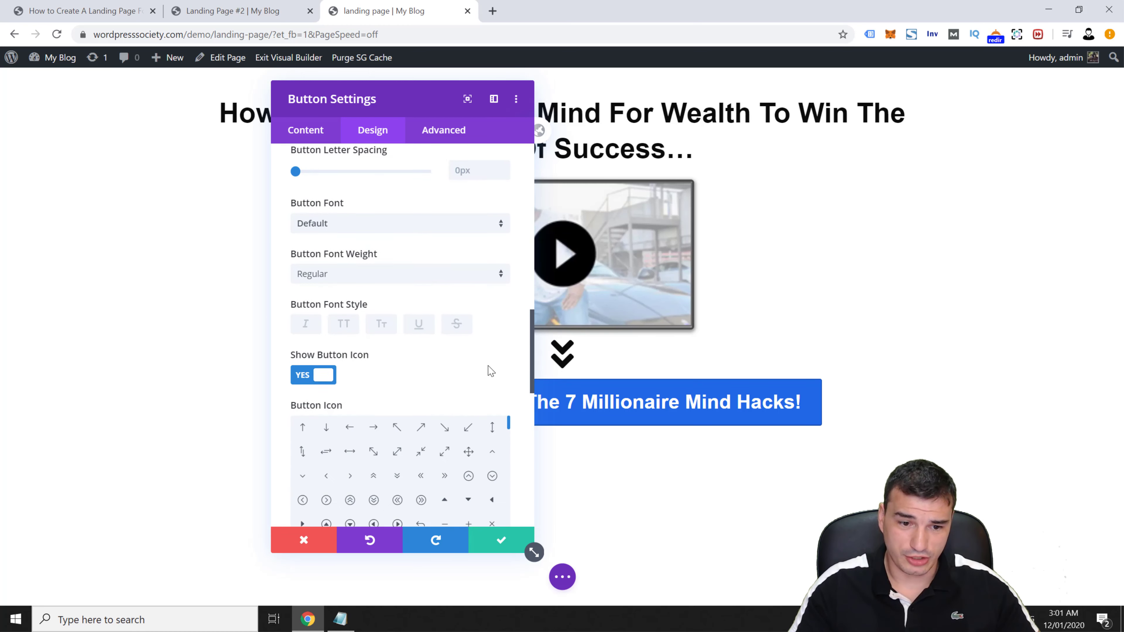
left_click(314, 378)
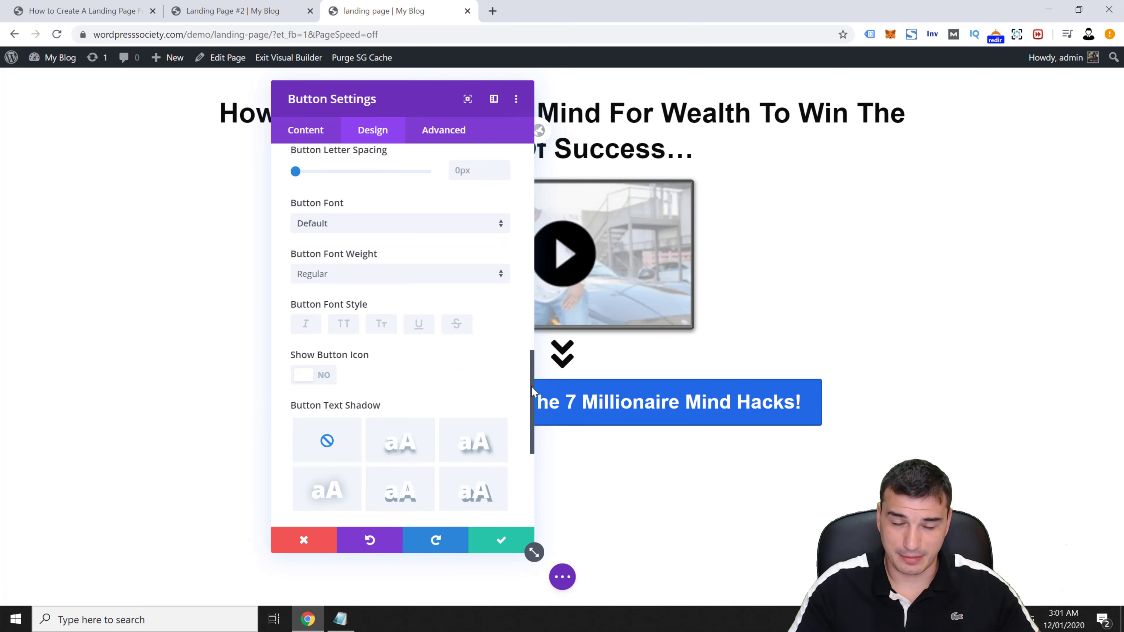
Try out different button background colors, including green #028430 and magenta #fc00e7.
left_click_drag(532, 385, 531, 260)
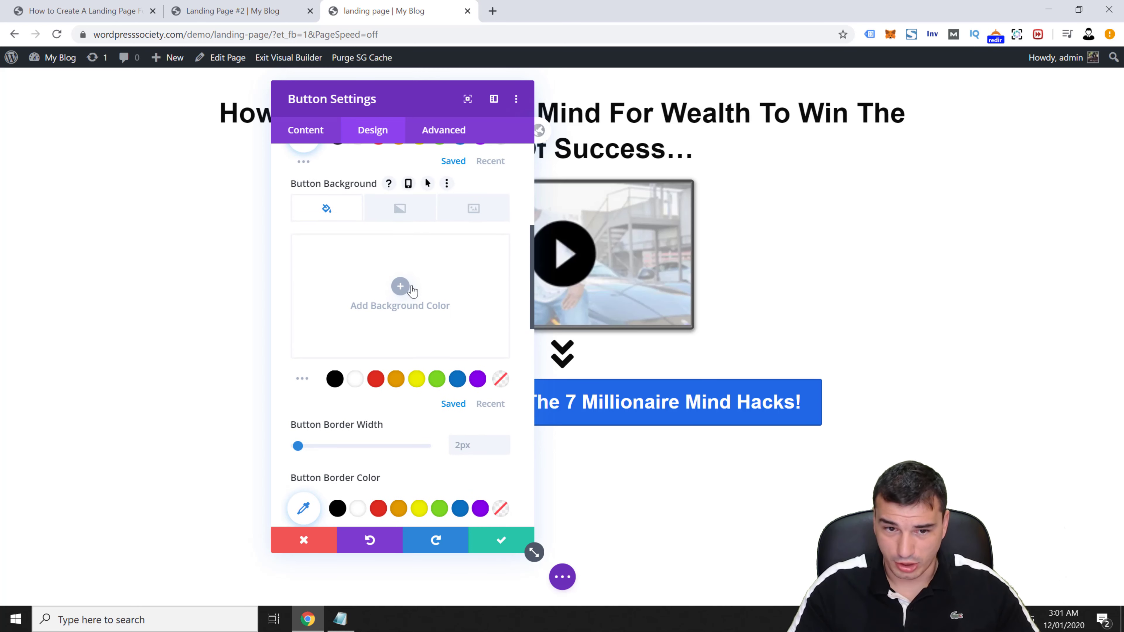
left_click(403, 291)
left_click_drag(448, 306, 379, 297)
left_click(375, 378)
left_click(445, 277)
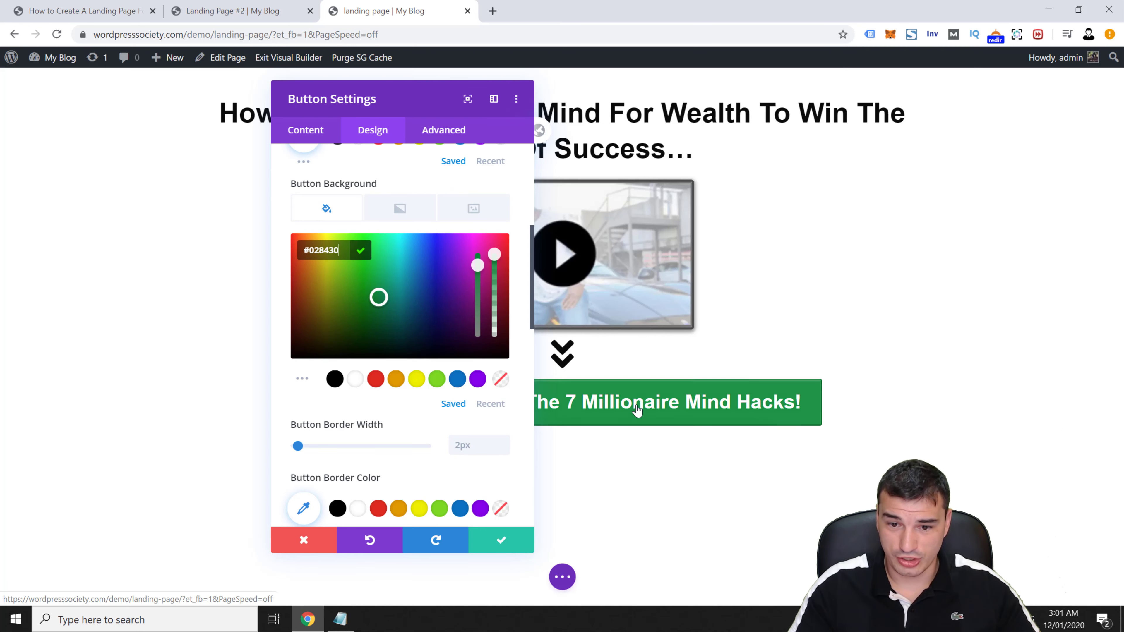
left_click(479, 238)
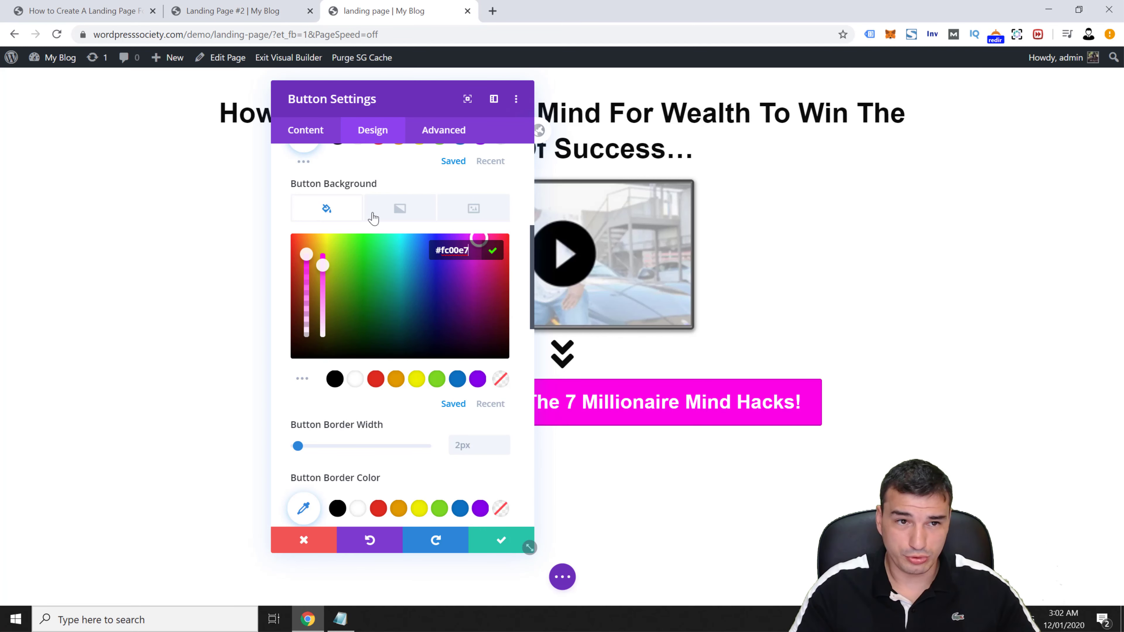
Copy the background color code #e43b2c from the article's button instructions.
left_click(259, 6)
key("ctrl+shift+Tab")
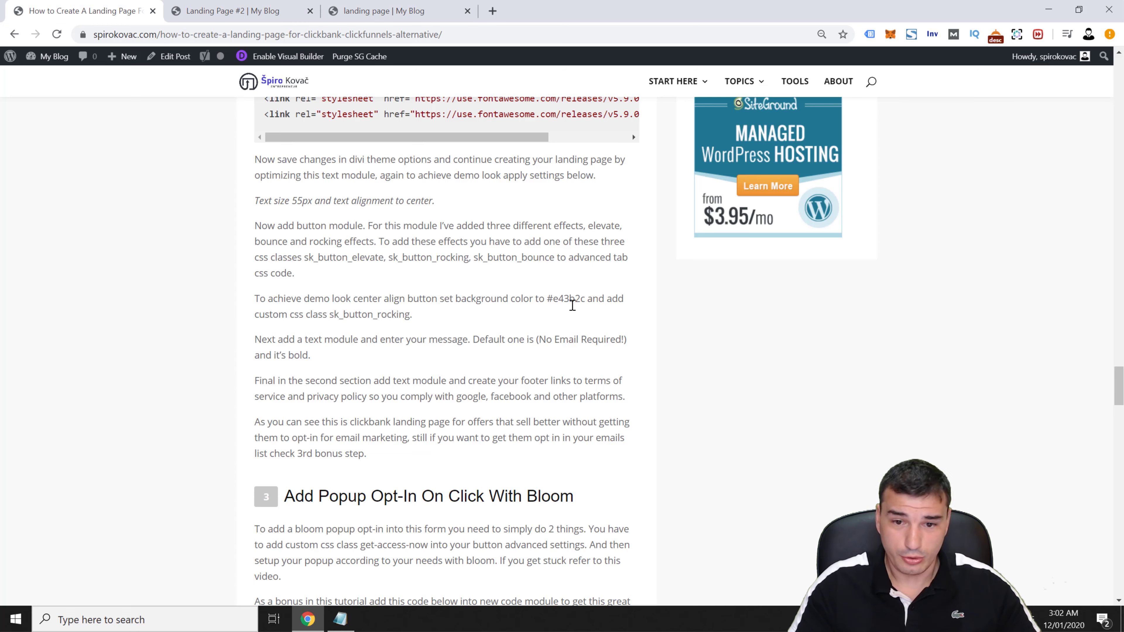
left_click_drag(547, 301, 585, 300)
right_click(574, 302)
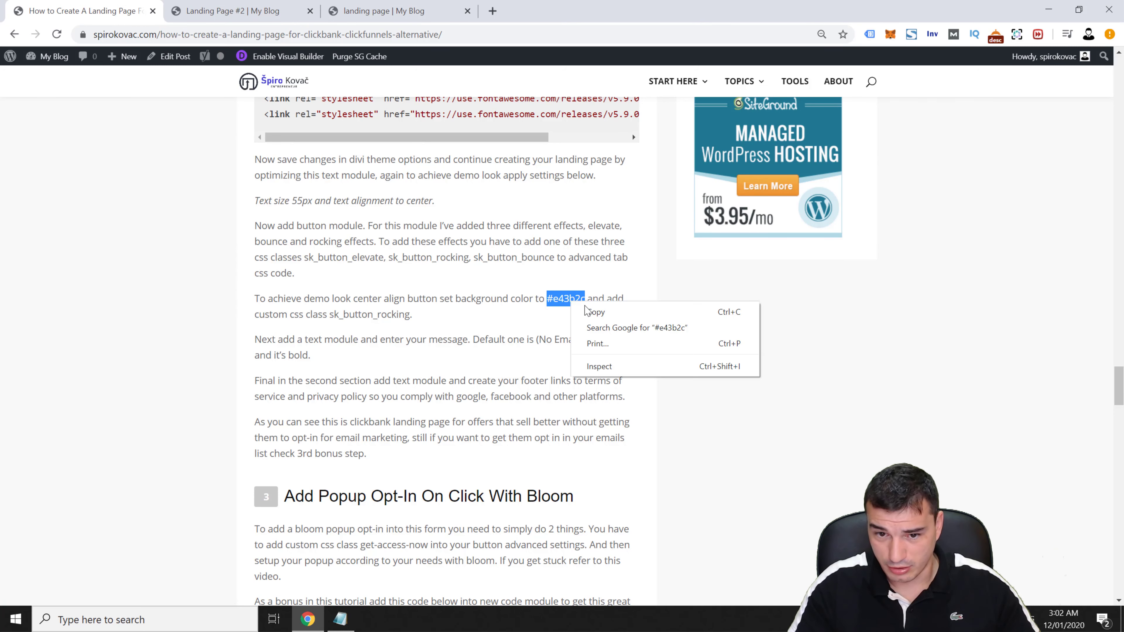
left_click(589, 312)
Set the button's background color on the landing page to the copied #e43b2c.
left_click(256, 6)
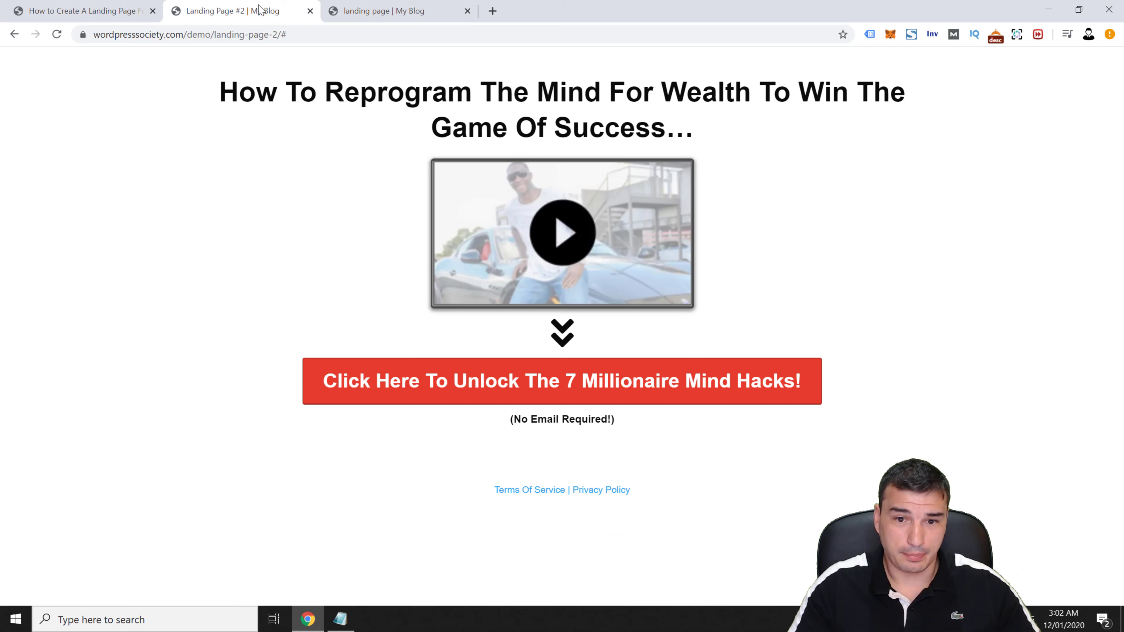
left_click(359, 10)
triple_click(446, 259)
key("ctrl+v")
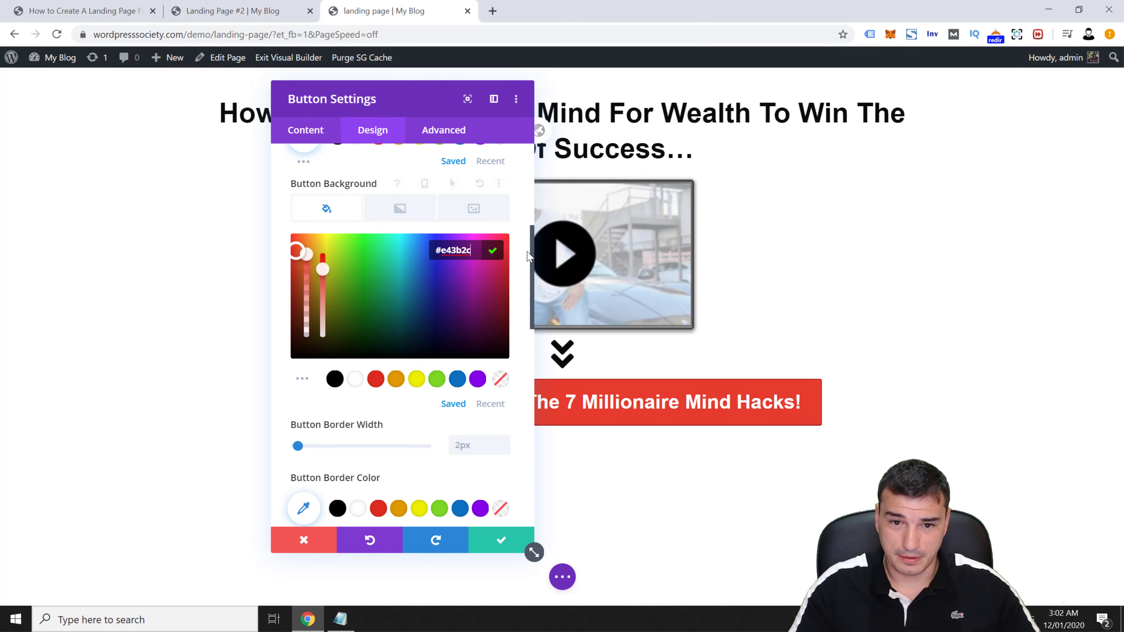
scroll(531, 253, "up", 6)
Move the settings window off the button and enter sk_button_elevate as the button's CSS class.
left_click_drag(372, 98, 178, 97)
left_click(260, 131)
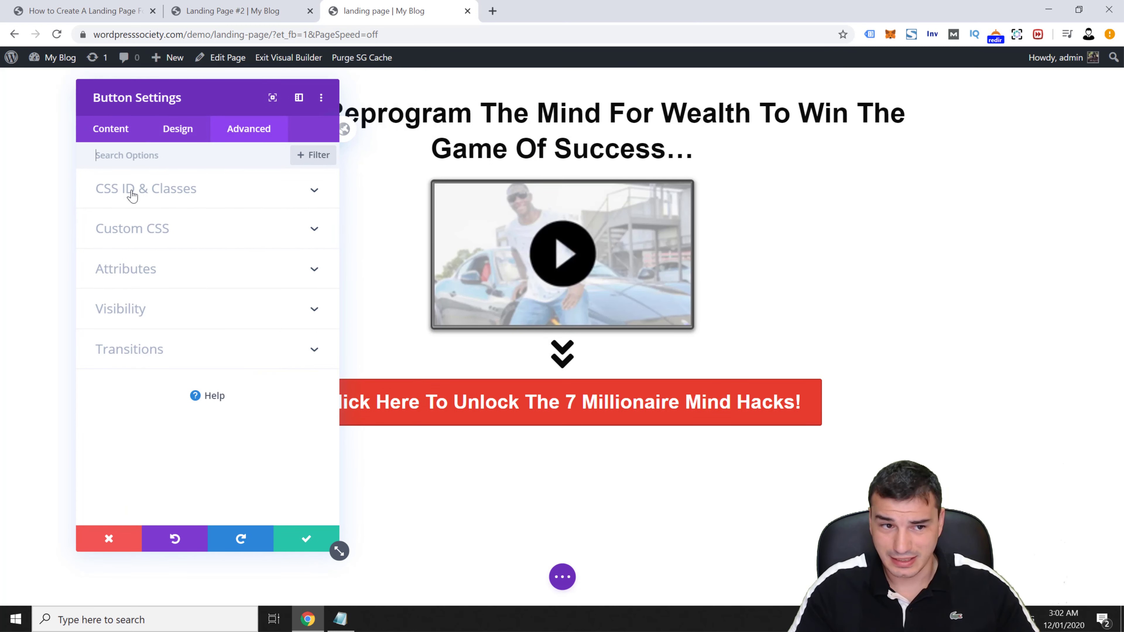
left_click(134, 197)
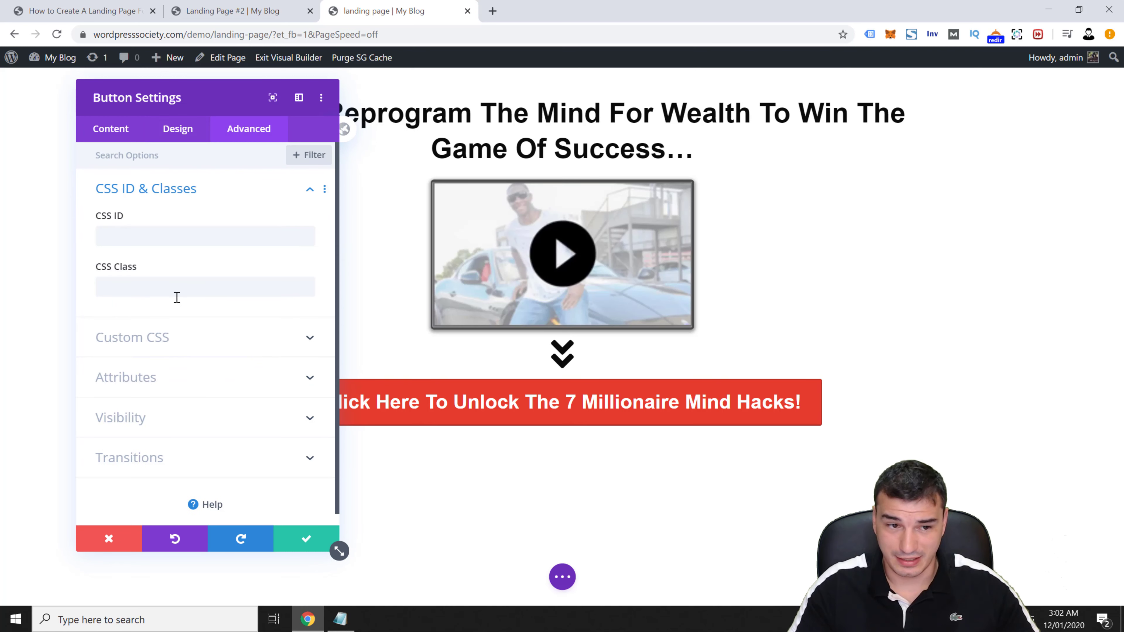
left_click(136, 281)
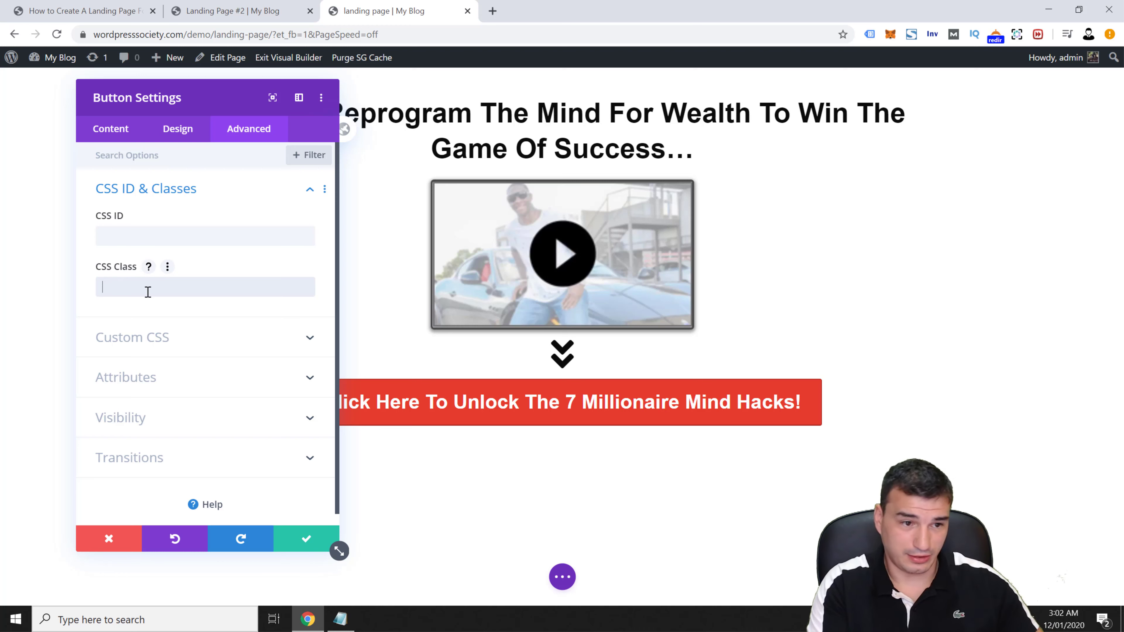
type("sk_button_elevate")
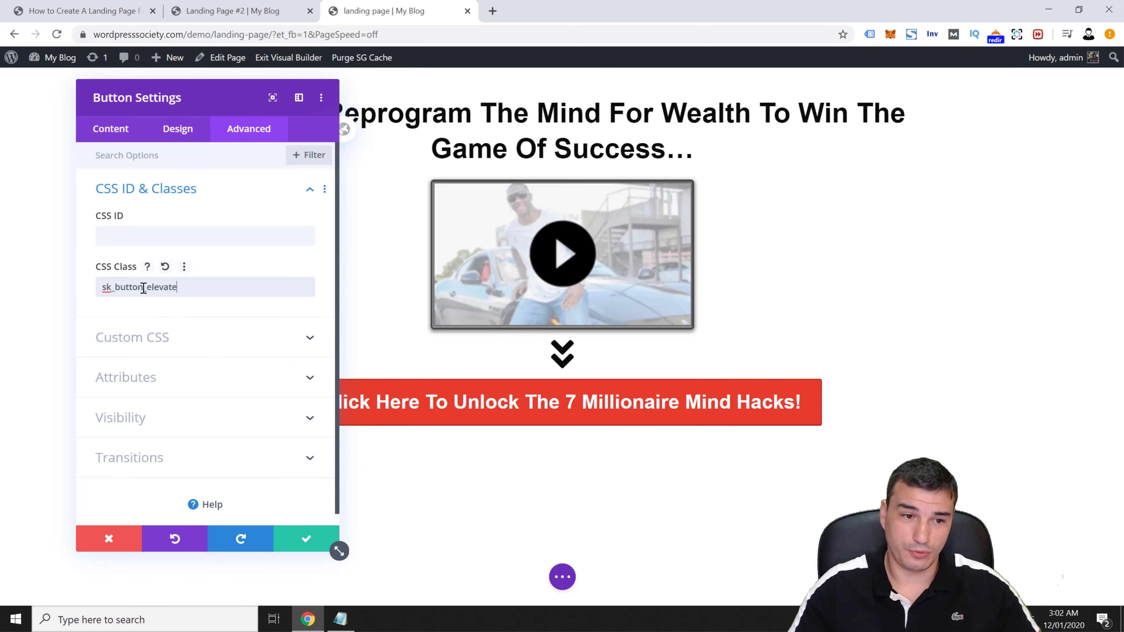
left_click_drag(144, 288, 250, 307)
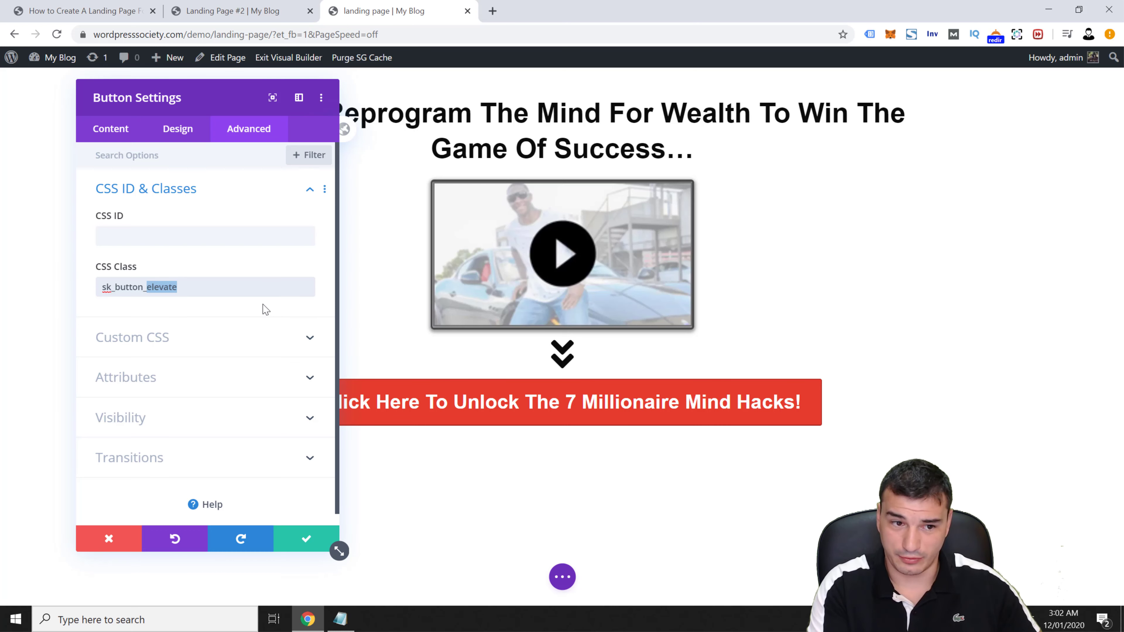
Try sk_button_bounce as the button's CSS class and settle on sk_button_rocking.
type("_bounc")
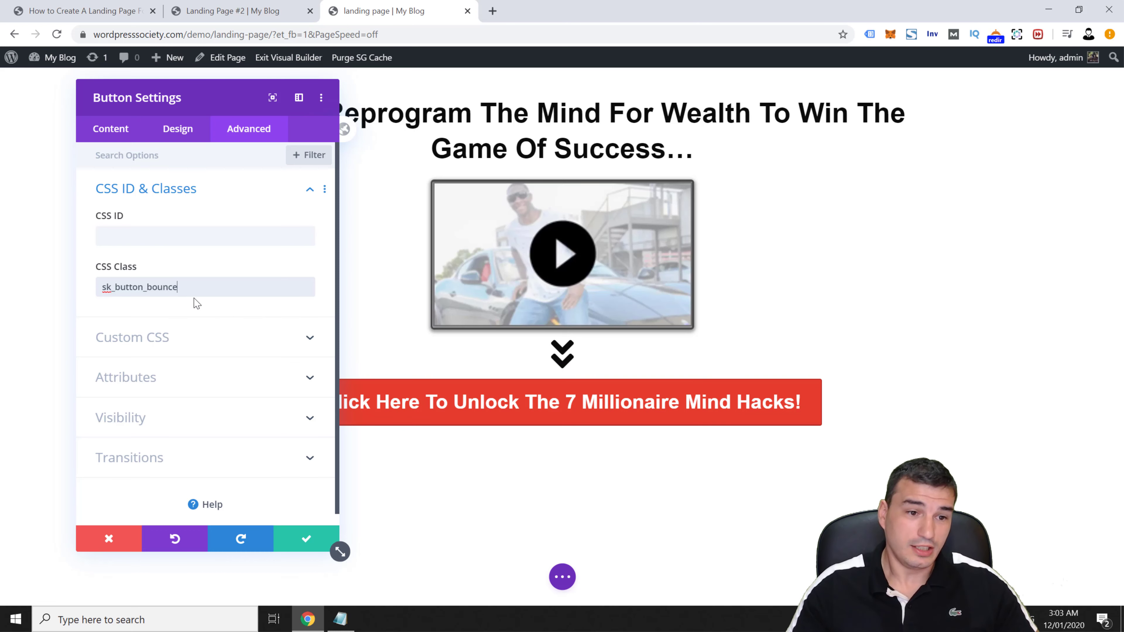
left_click_drag(147, 287, 212, 288)
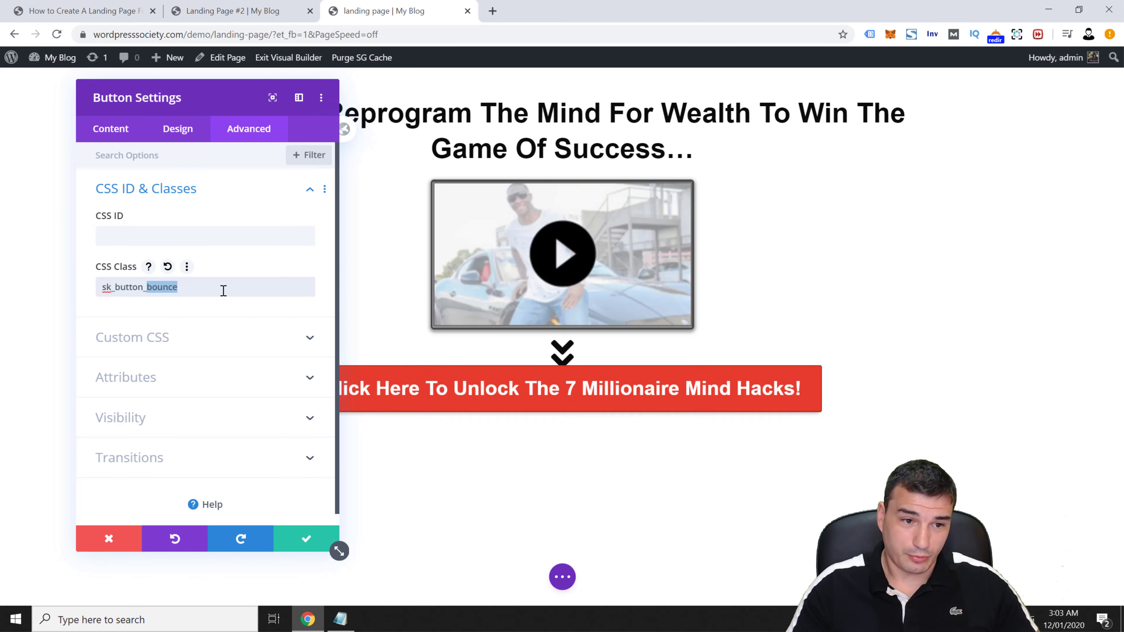
type("rocking")
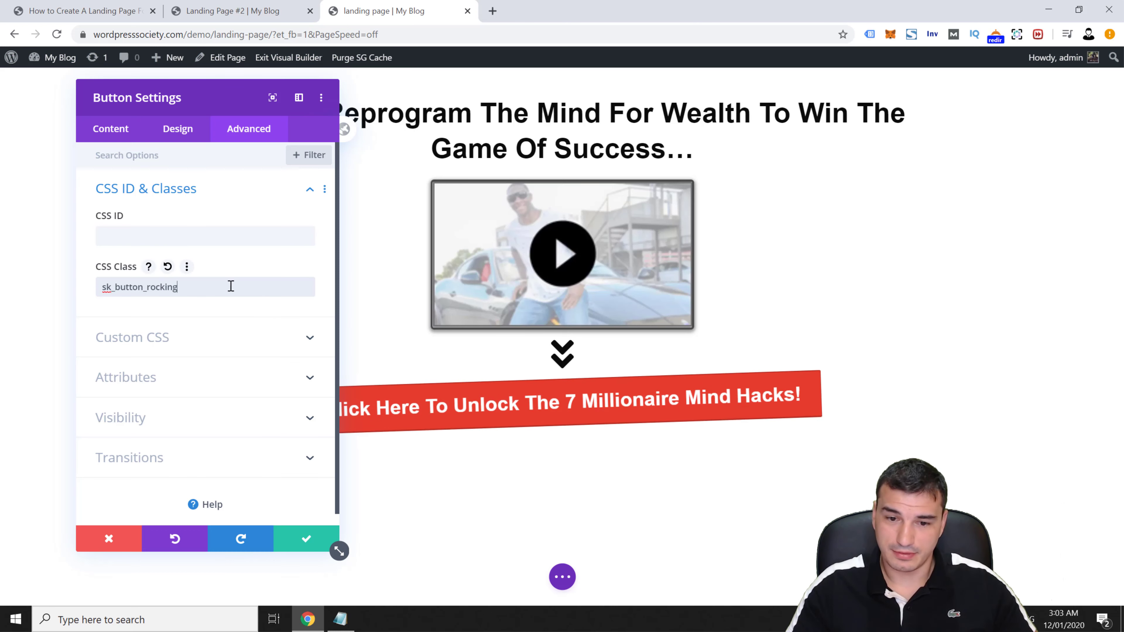
left_click(175, 159)
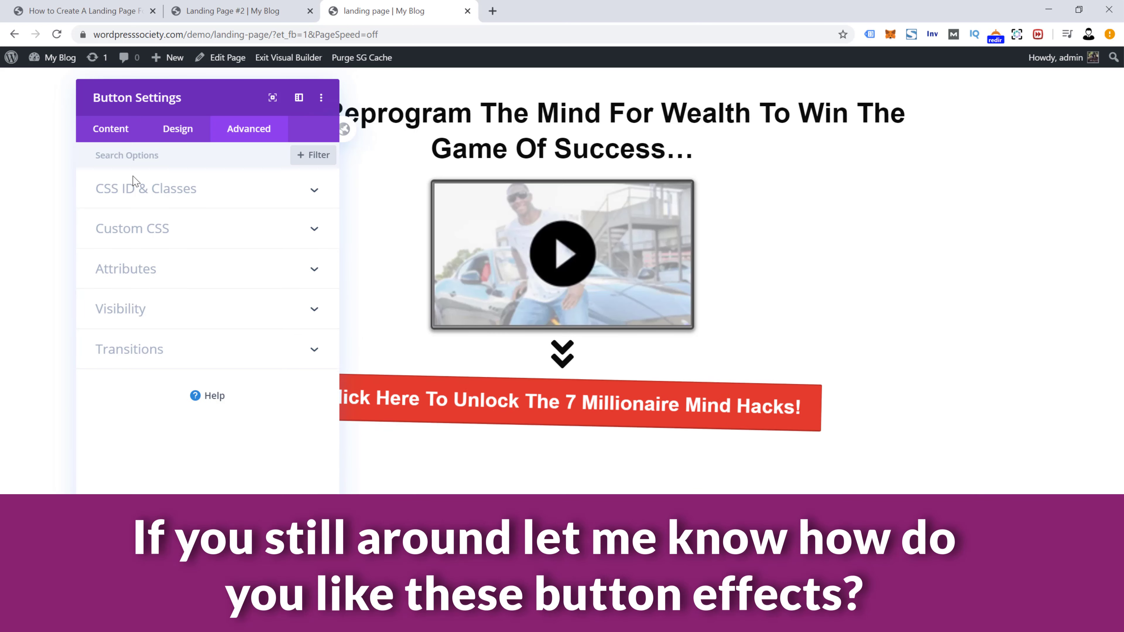
Open the button's link options, move the settings window further off the button, and save the button.
left_click(110, 132)
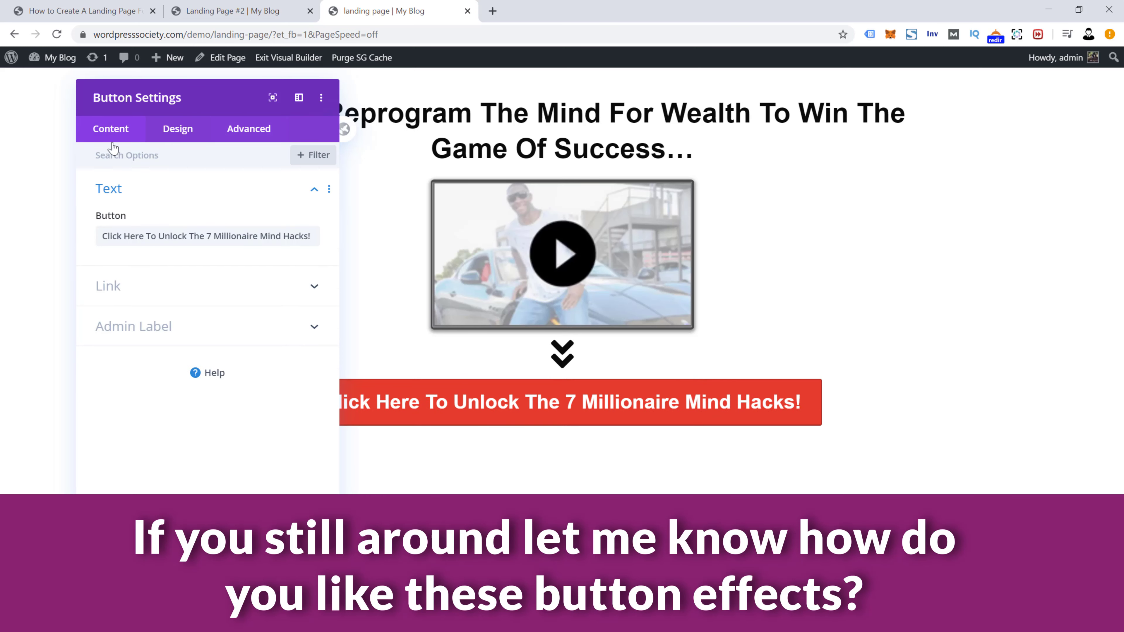
left_click(140, 293)
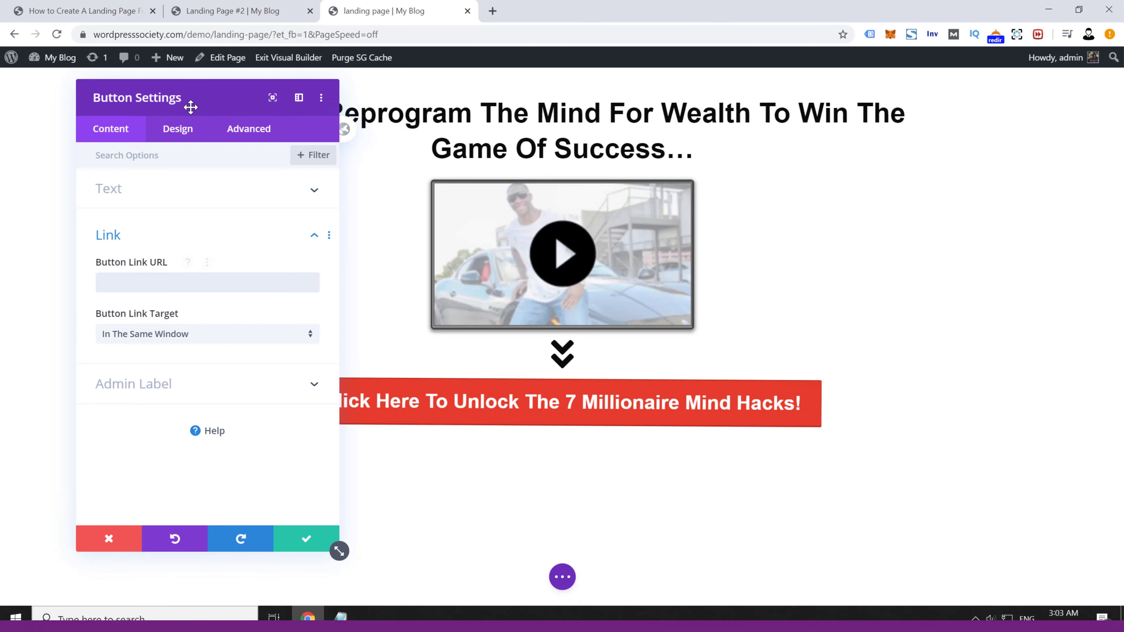
left_click_drag(188, 106, 155, 103)
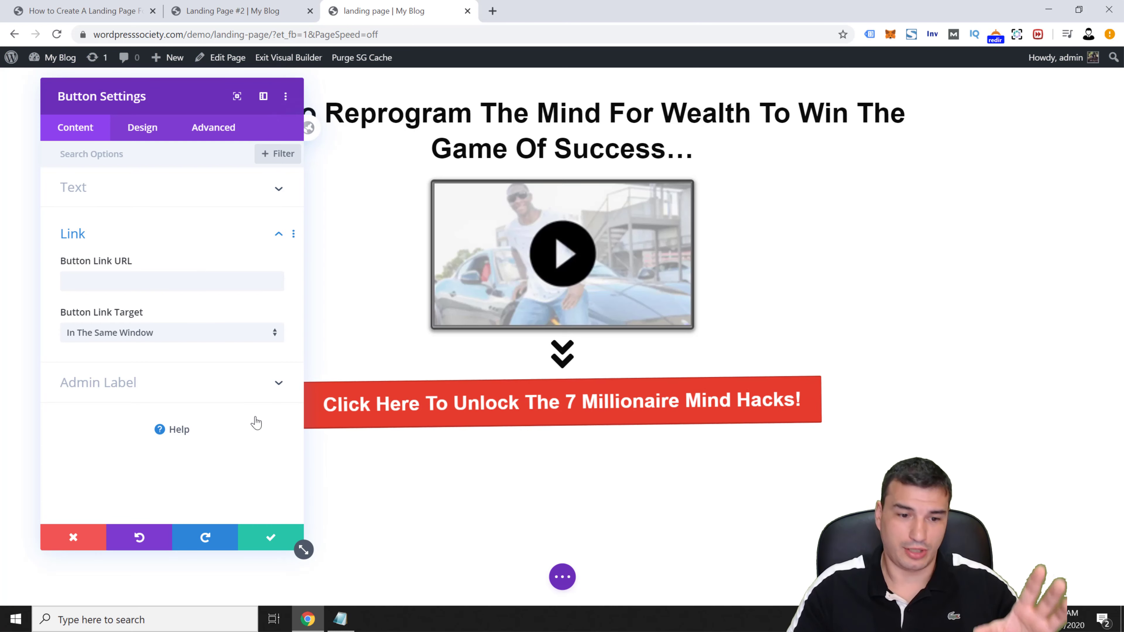
left_click(271, 531)
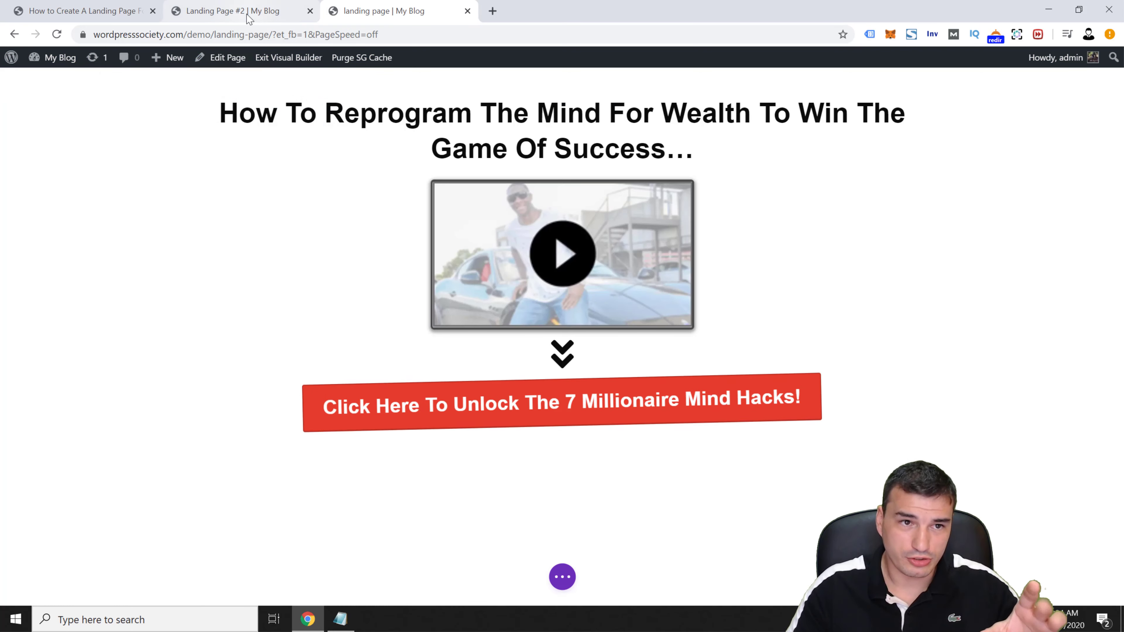
Copy "(No Email Required!)" from the demo page into a new text module directly below the landing page's button.
left_click(235, 11)
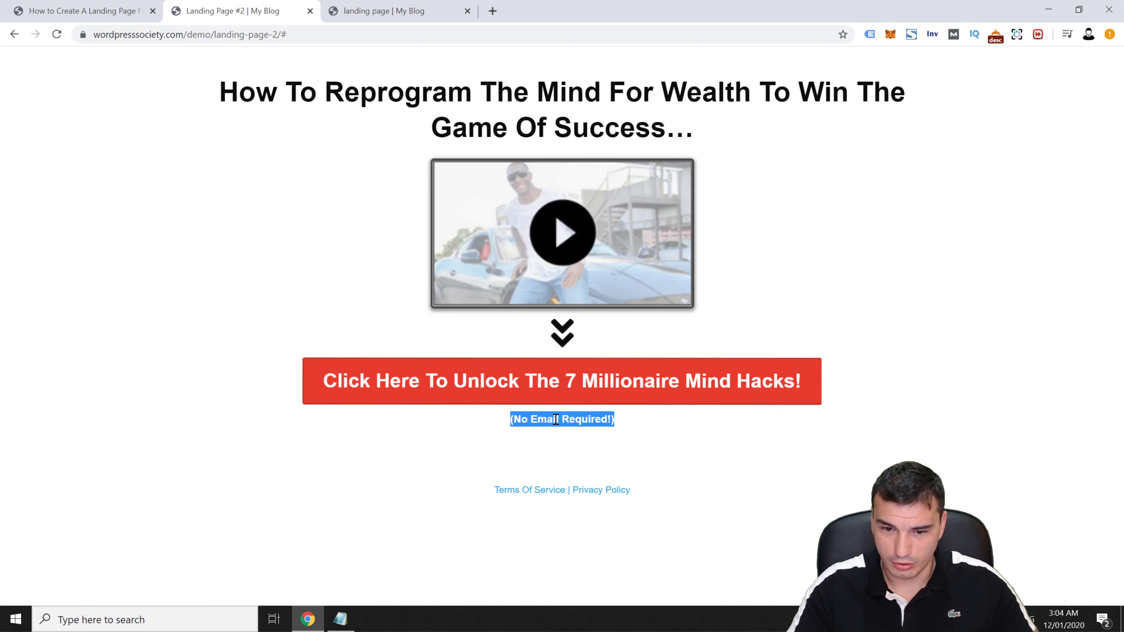
left_click(423, 3)
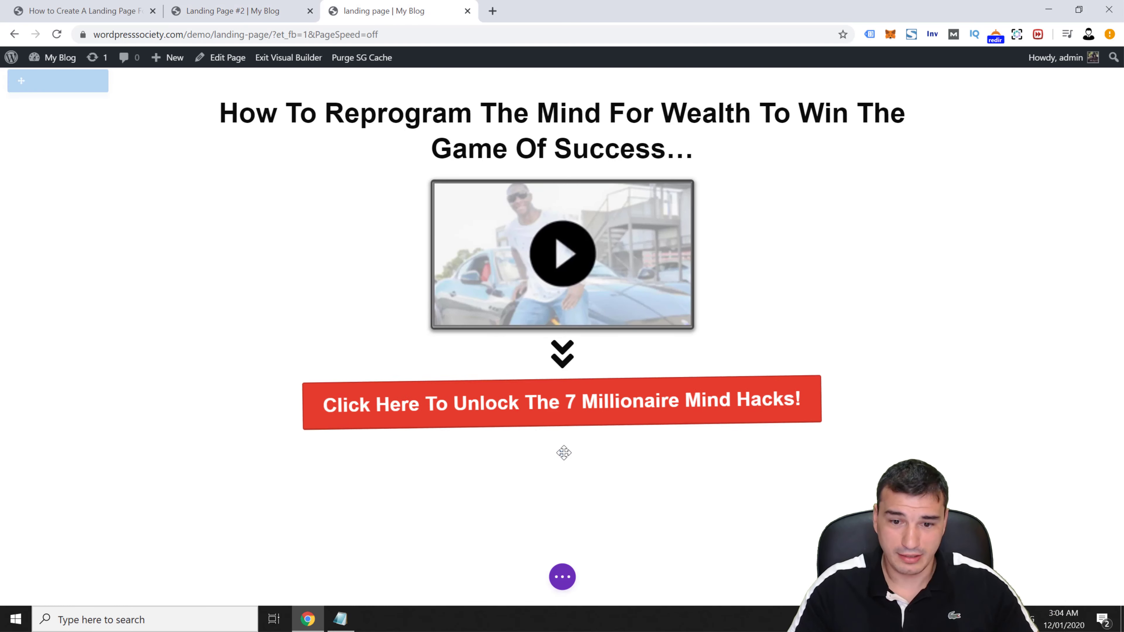
left_click(562, 416)
type("text")
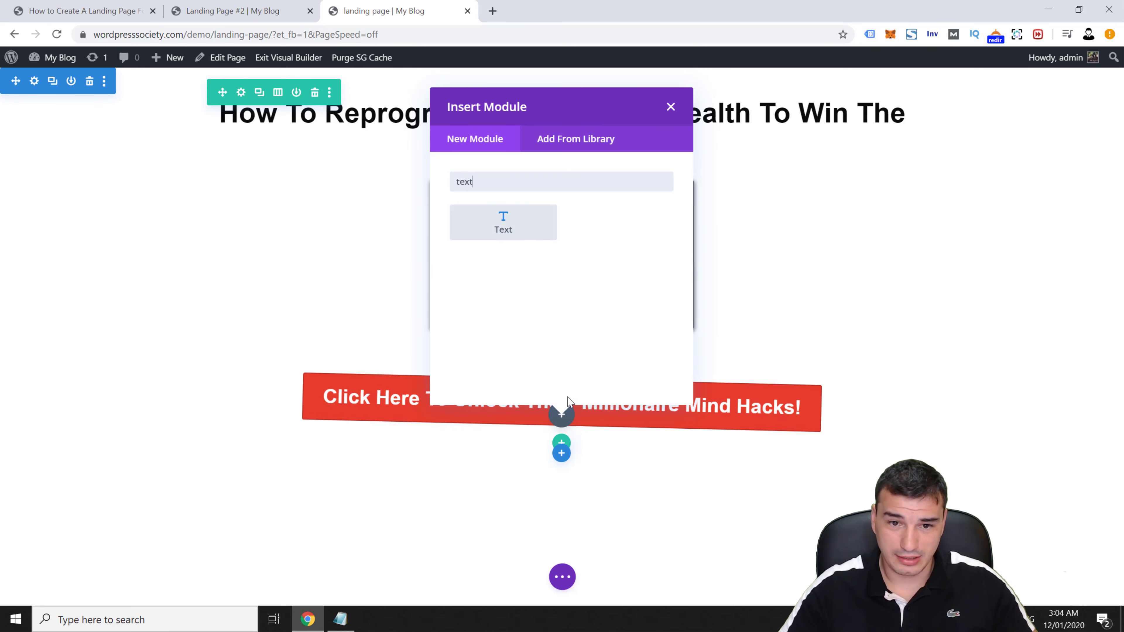
left_click(504, 222)
left_click(196, 329)
key("ctrl+a")
type("(No Email Required!)")
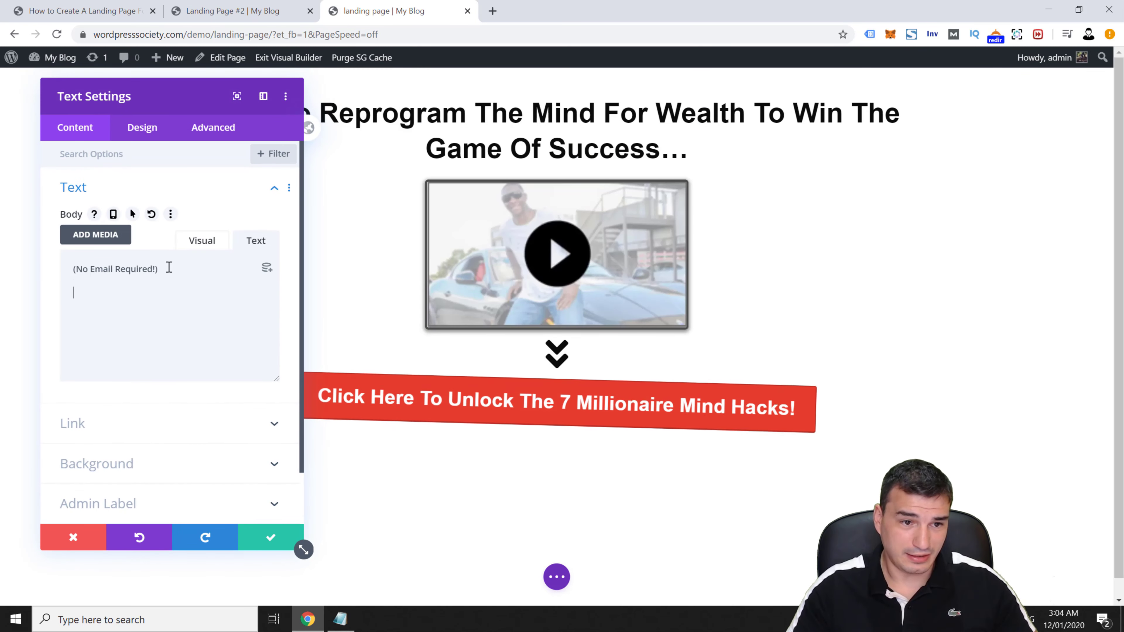
key("ctrl+a")
Center and bold the "(No Email Required!)" text and save the module.
left_click(202, 241)
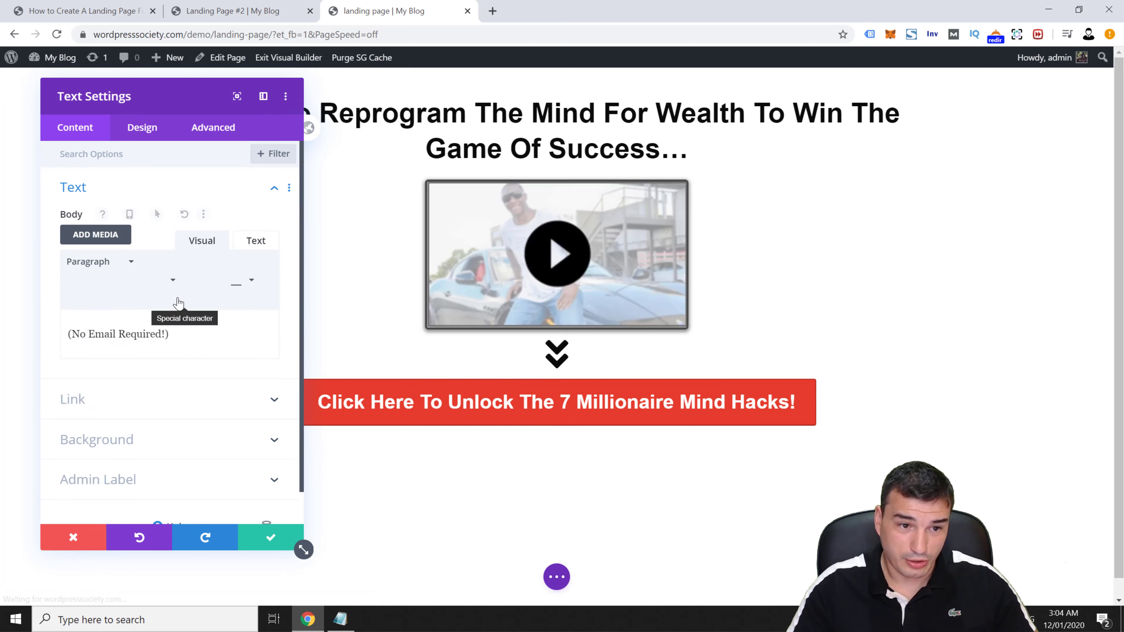
triple_click(135, 334)
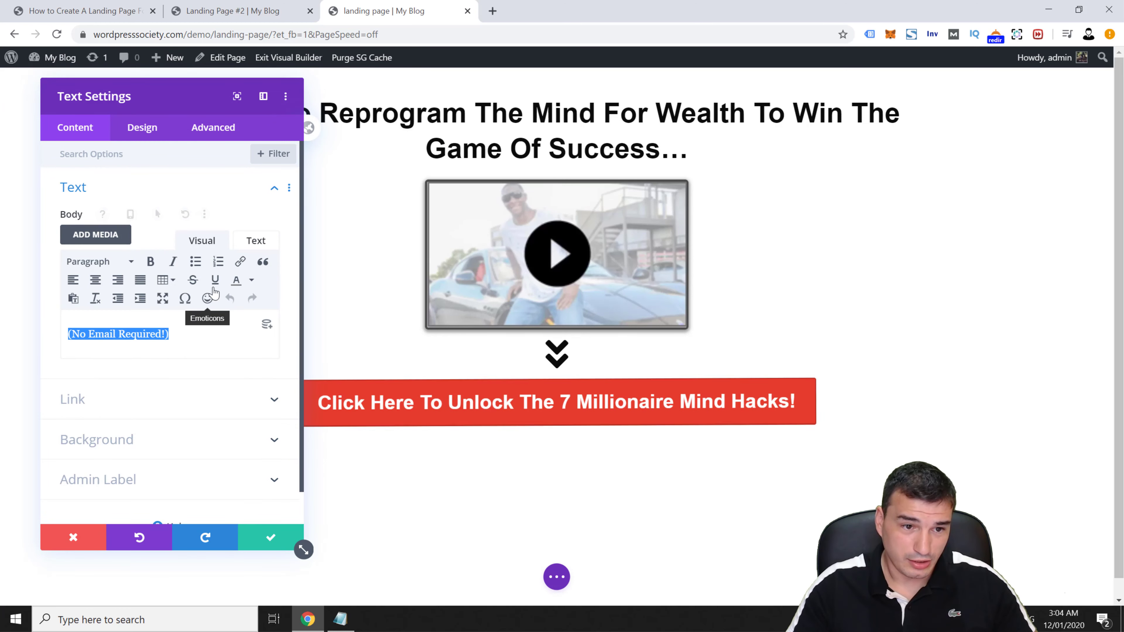
left_click(95, 279)
left_click(150, 261)
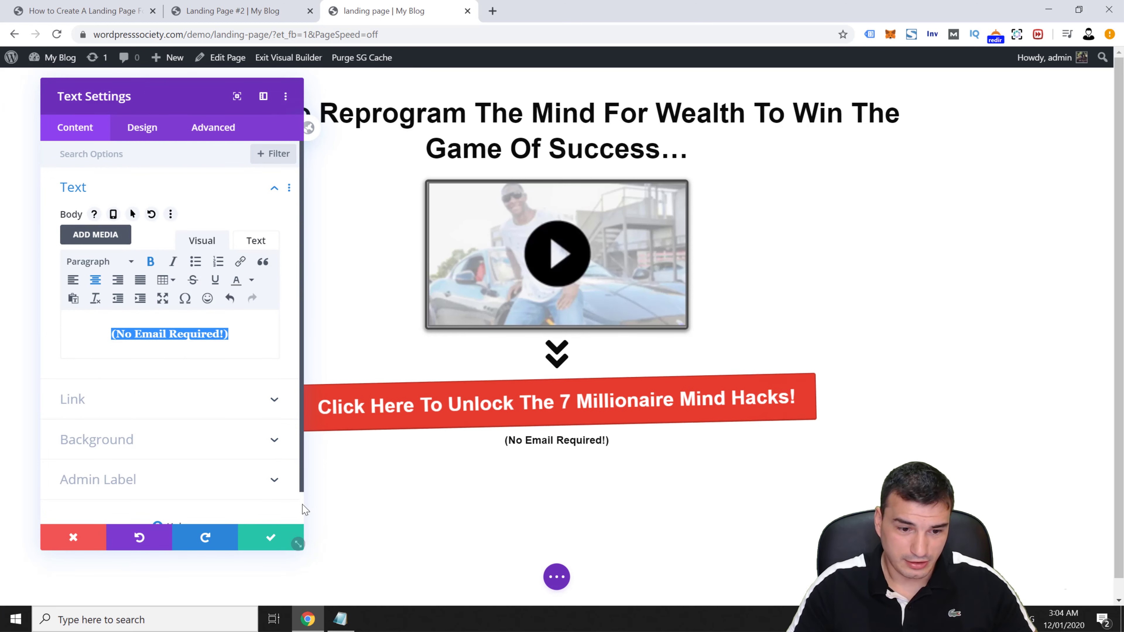
left_click(272, 538)
Check the demo page's footer, and add a text module reading "THIS IS FOOTER TEXT HERE" to the empty section below the button.
key("ctrl+shift+Tab")
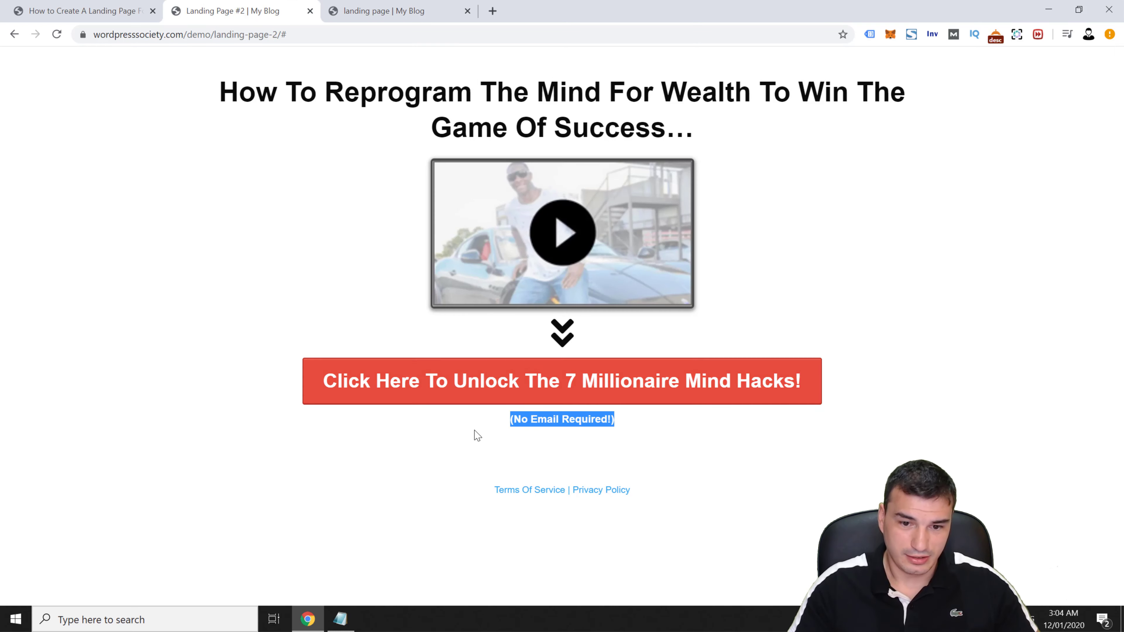
left_click(357, 4)
key("ctrl+shift+Tab")
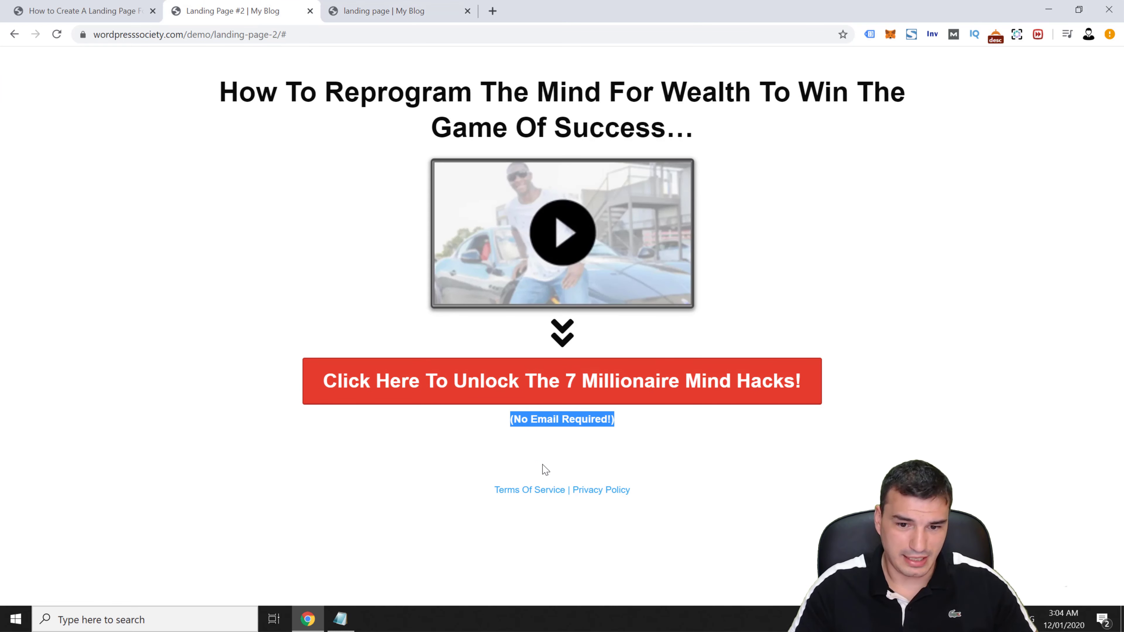
key("ctrl+Tab")
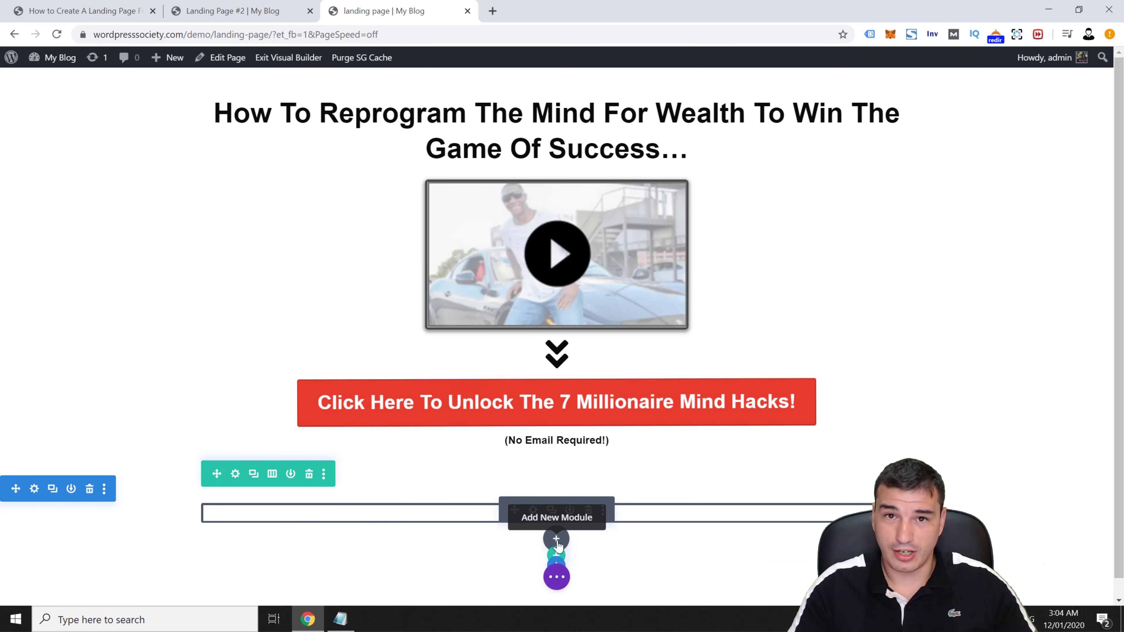
left_click(557, 540)
type("text")
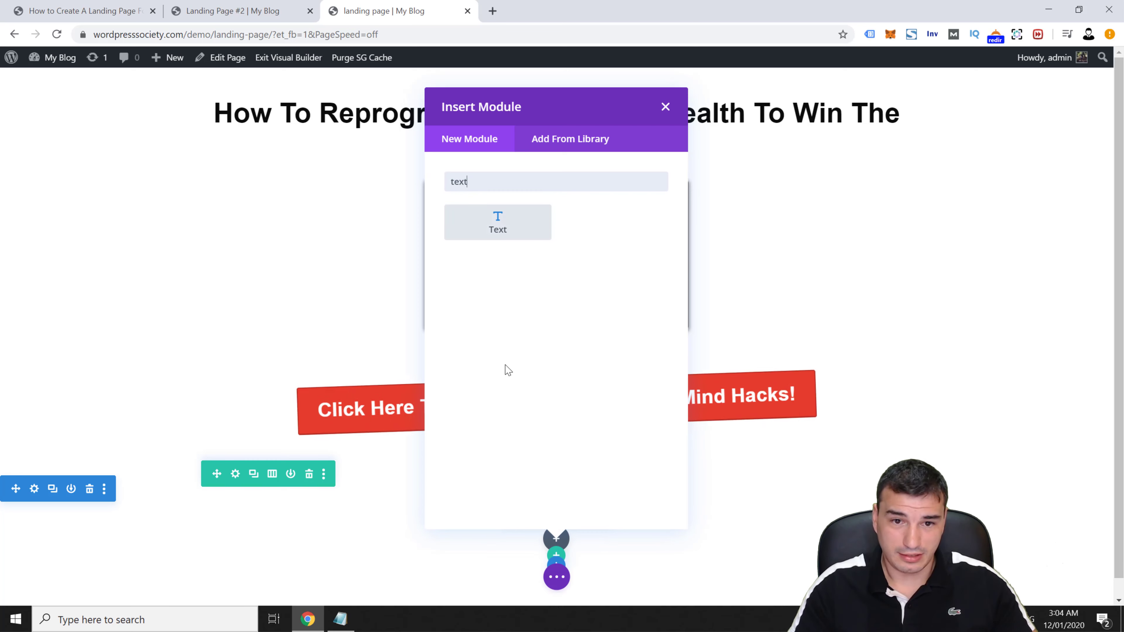
left_click(477, 212)
left_click(208, 334)
key("ctrl+a")
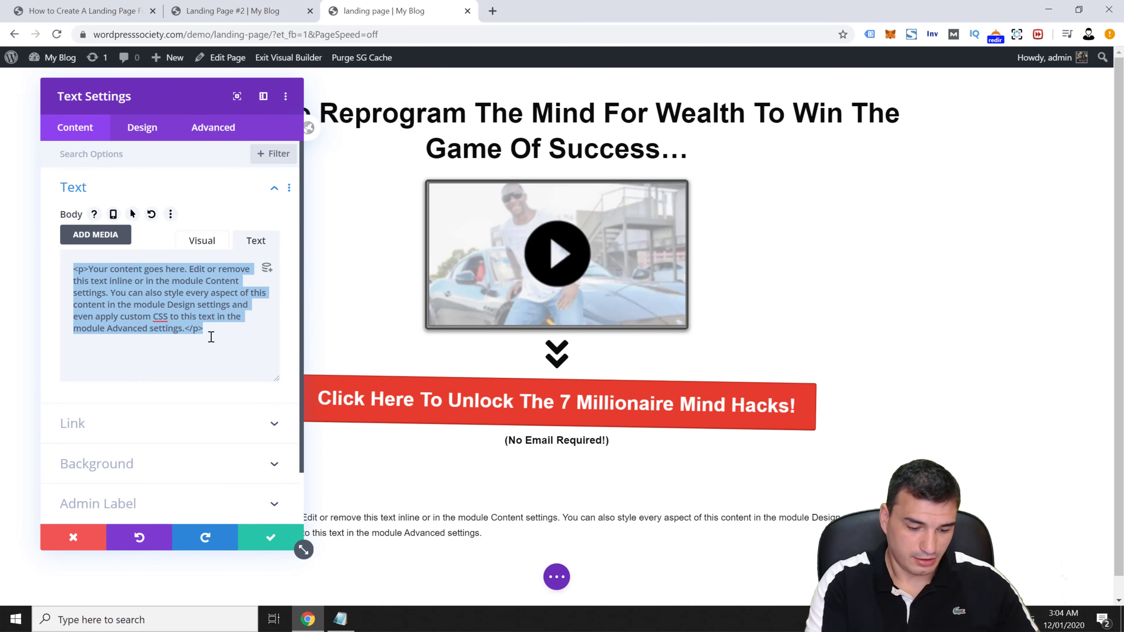
type("FOOTE")
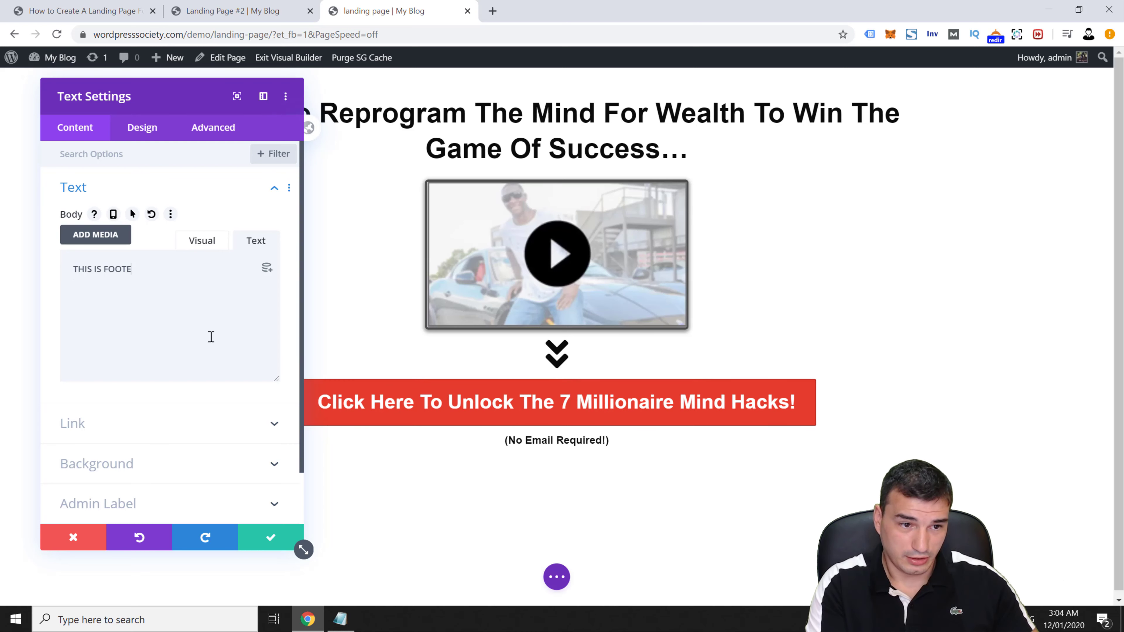
type("HIS IS FOOTER TEXT HERE")
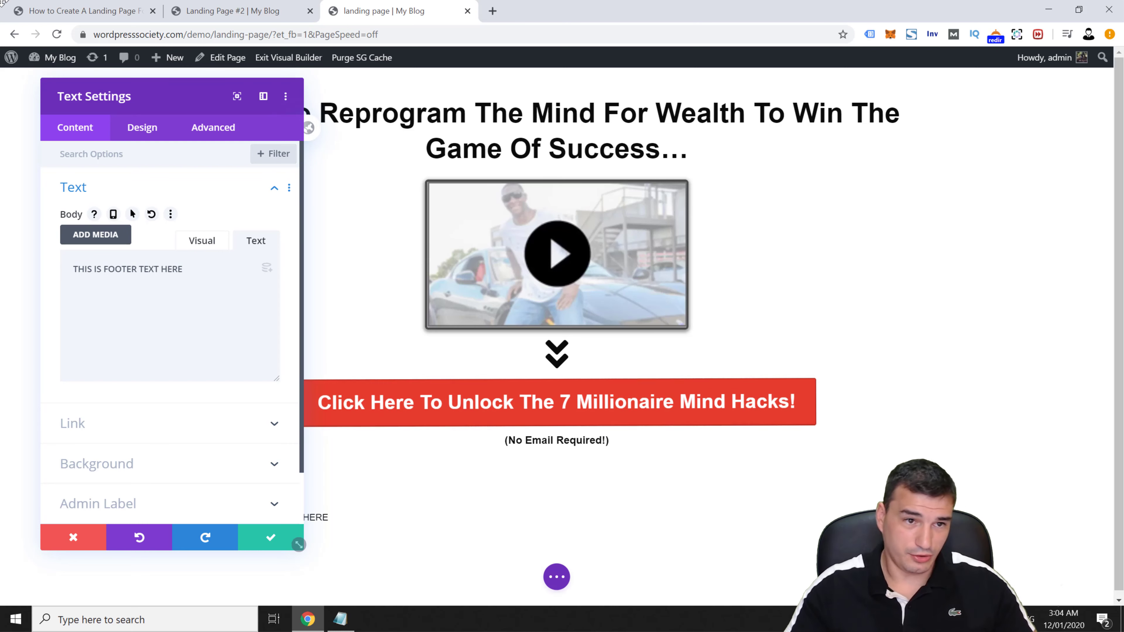
Center the footer text through the text module's design settings and return to its content.
left_click(142, 127)
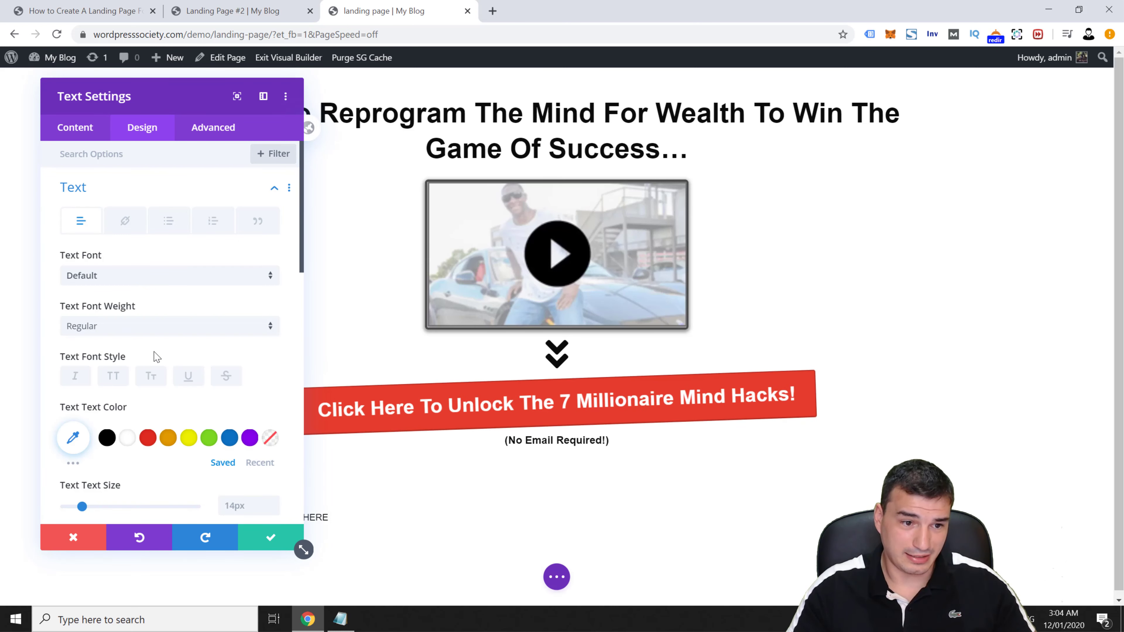
scroll(168, 377, "down", 2)
scroll(168, 377, "up", 3)
left_click(75, 127)
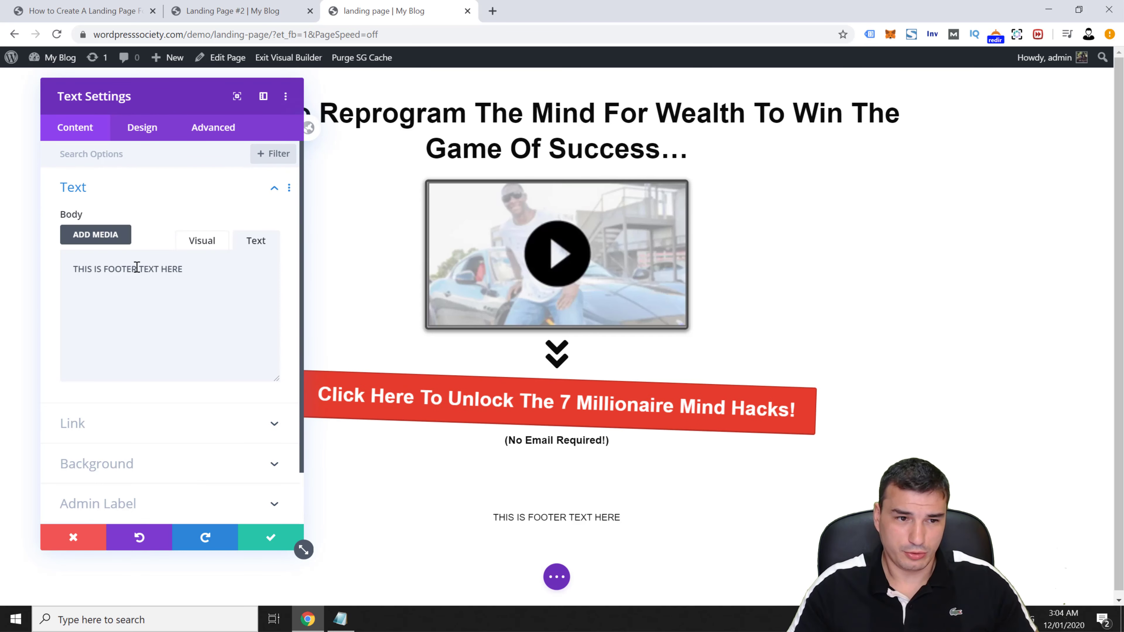
Replace the footer placeholder text with "Terms of service | Privacy Policy".
left_click_drag(198, 285, 37, 275)
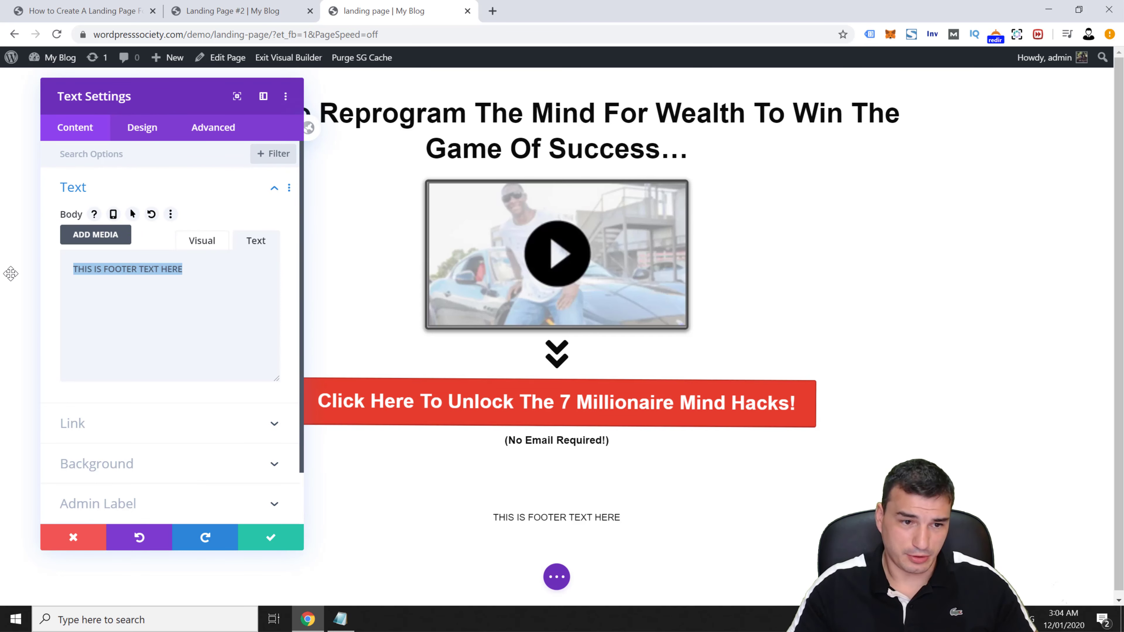
key("BackSpace")
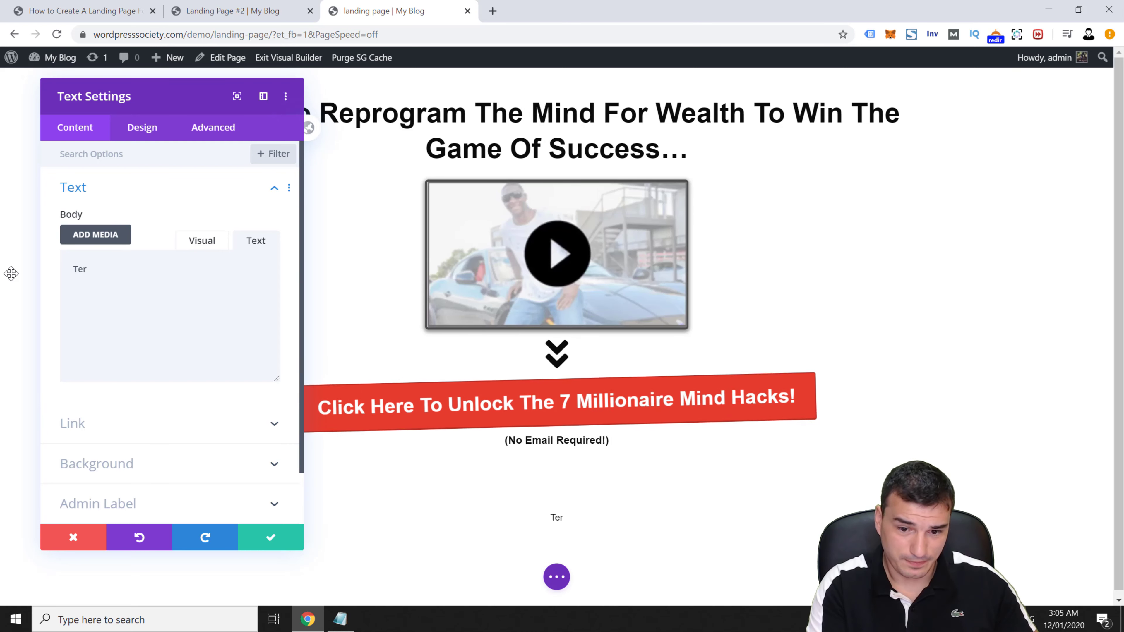
type("Terms of service")
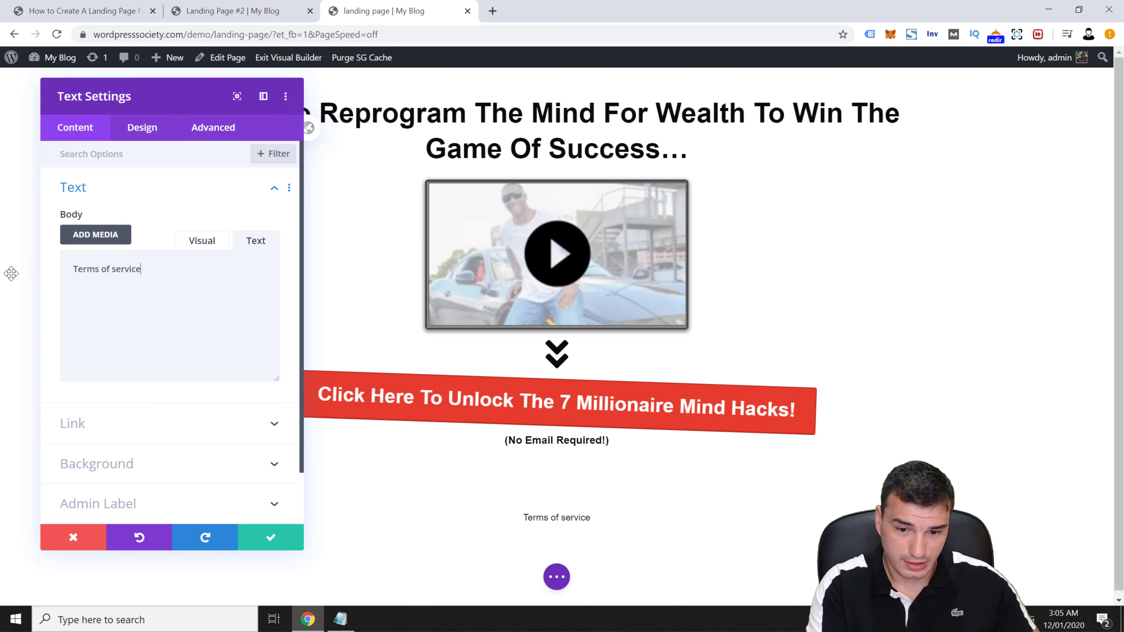
type(" | Privac")
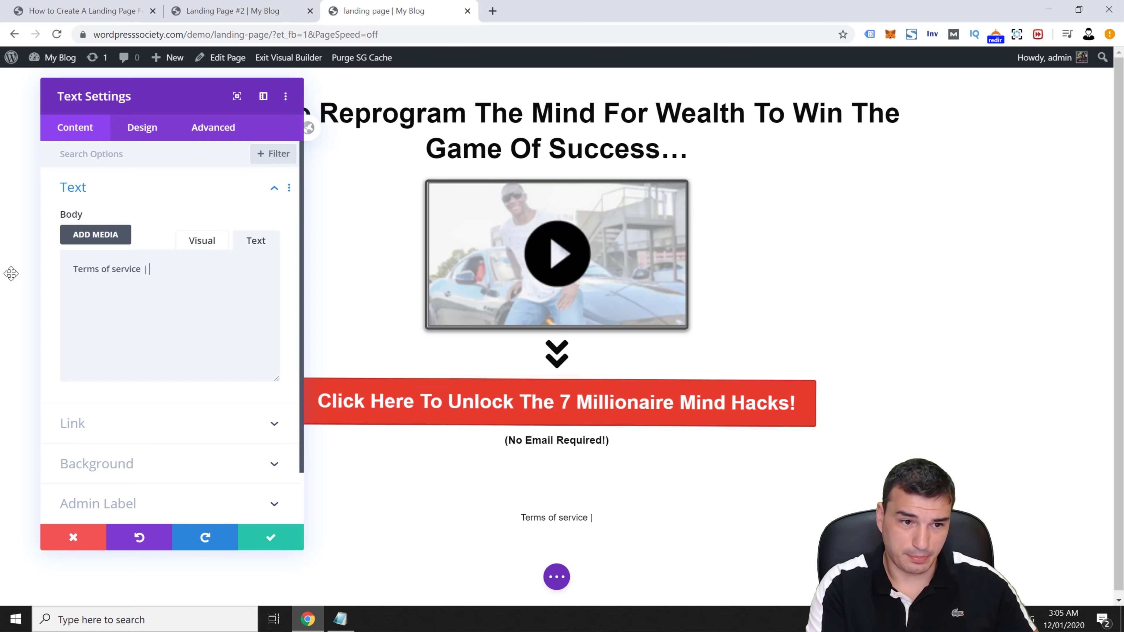
type("y Policy")
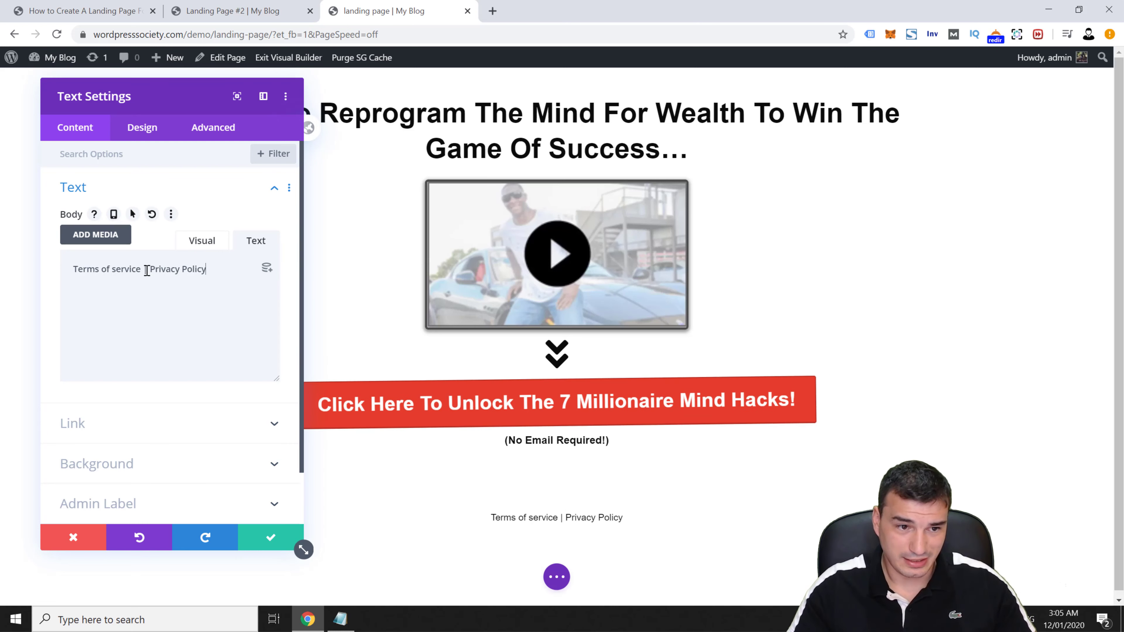
Link the footer words "Terms of service" to the personal website's URL and choose the link's target.
left_click_drag(103, 268, 71, 268)
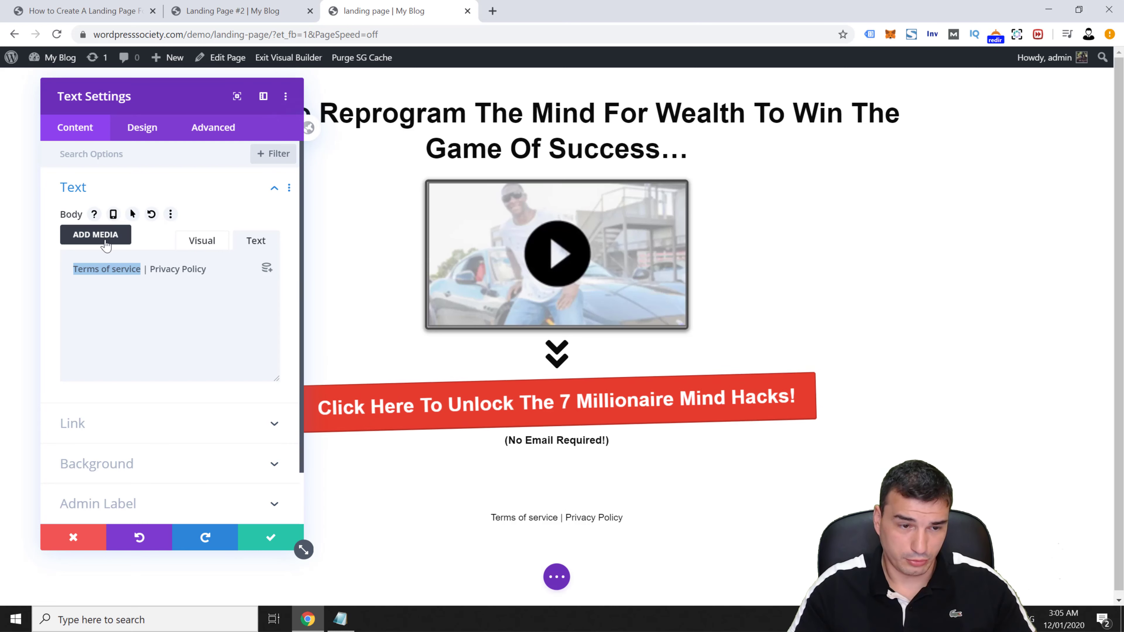
left_click(198, 245)
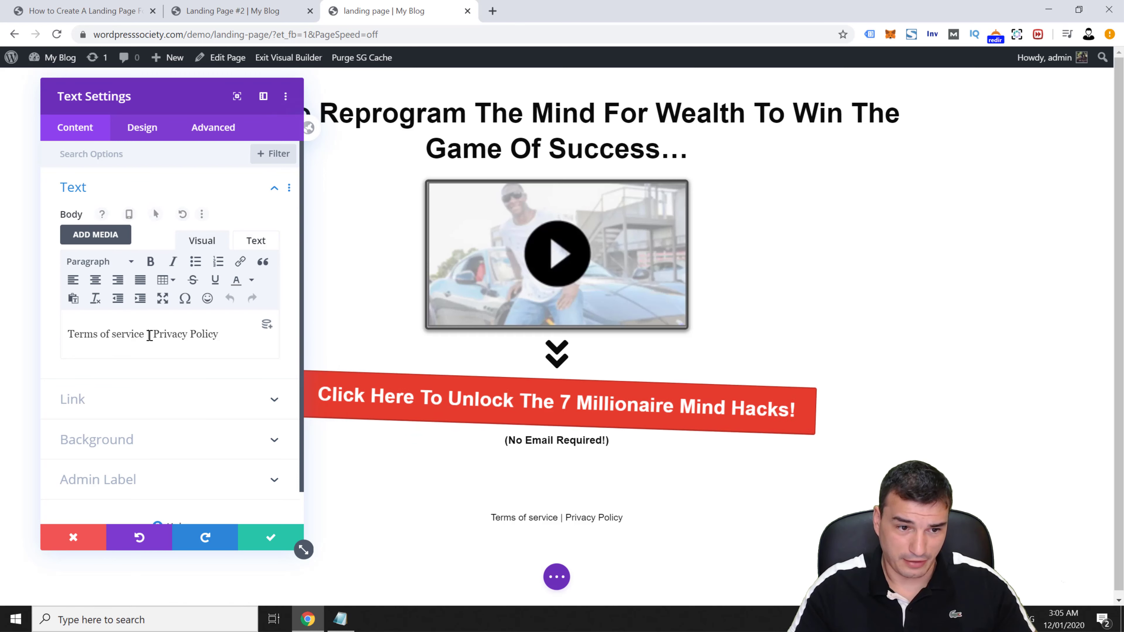
left_click_drag(144, 335, 66, 337)
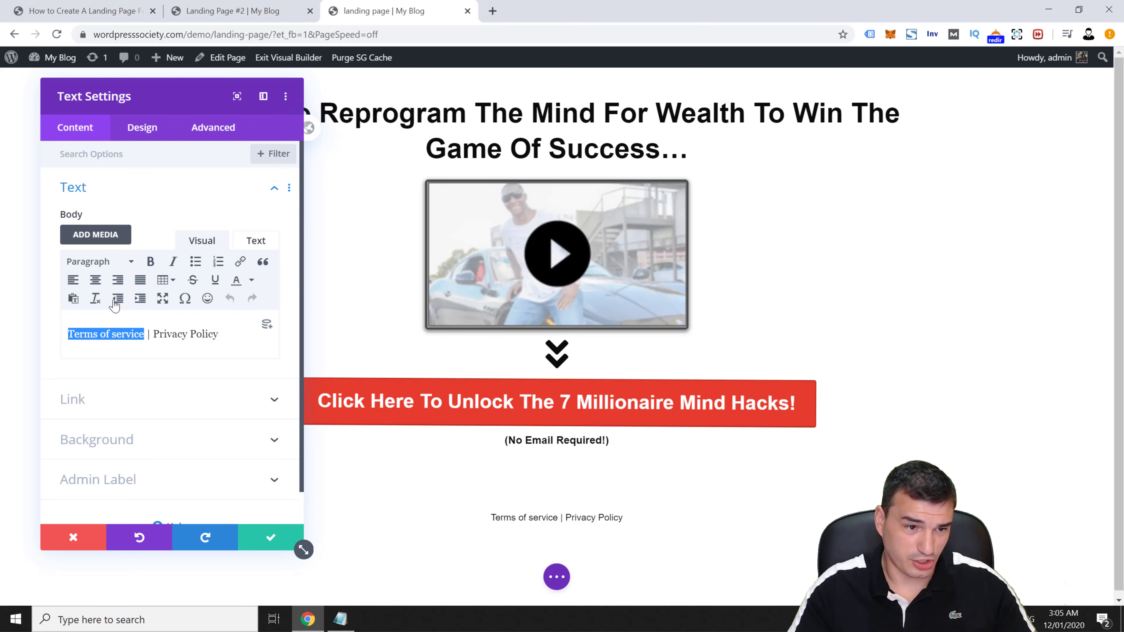
left_click(240, 262)
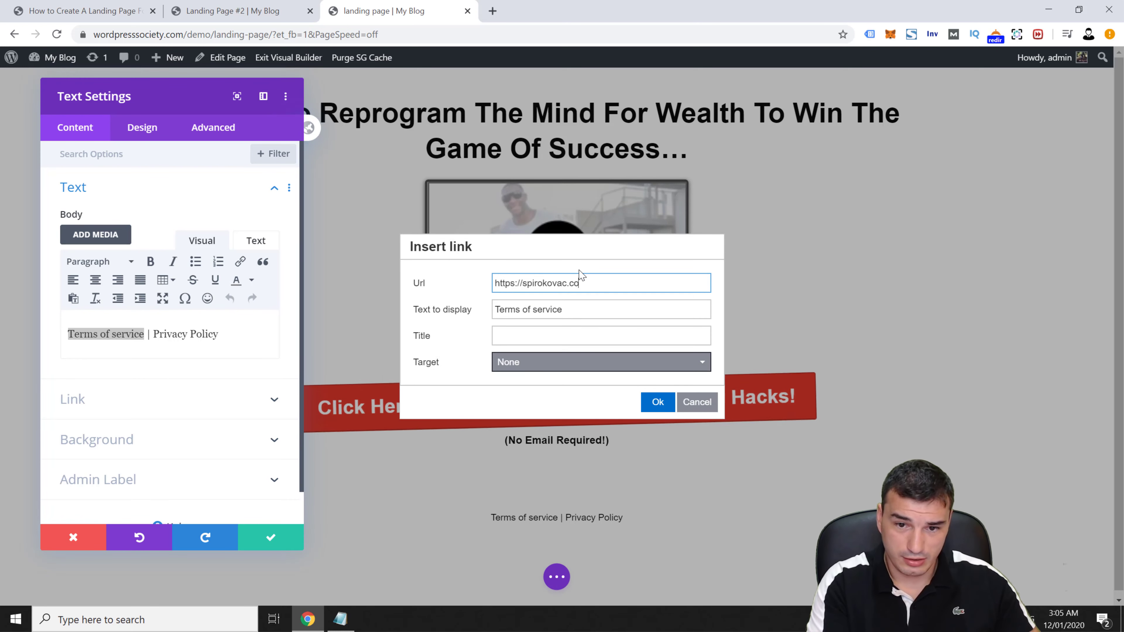
key("ctrl+a")
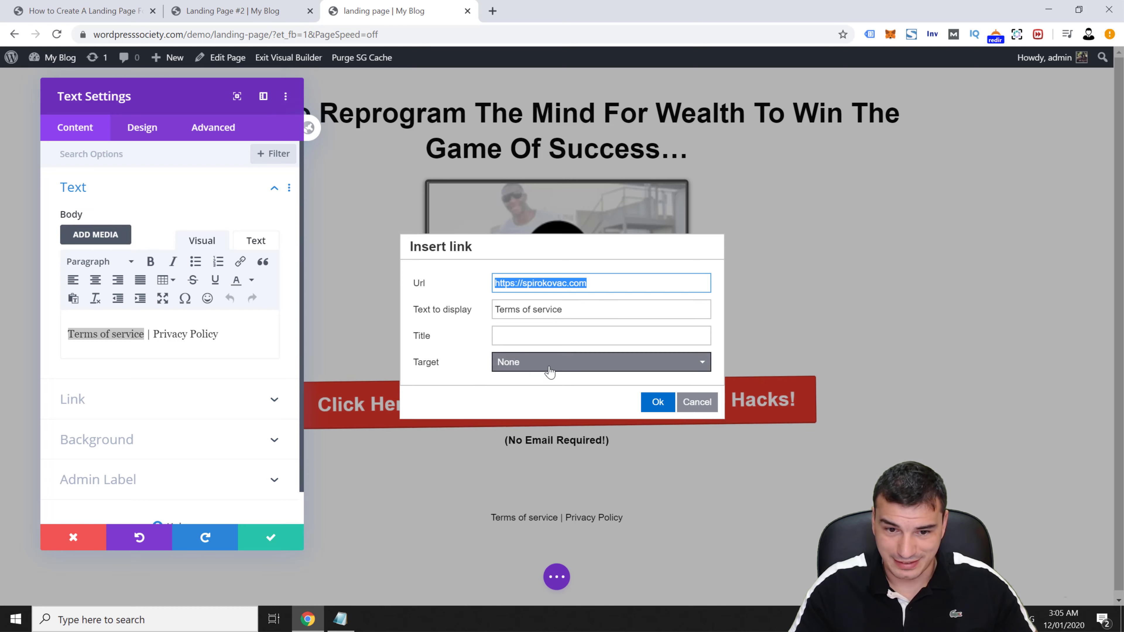
left_click(562, 362)
left_click(553, 407)
left_click(659, 401)
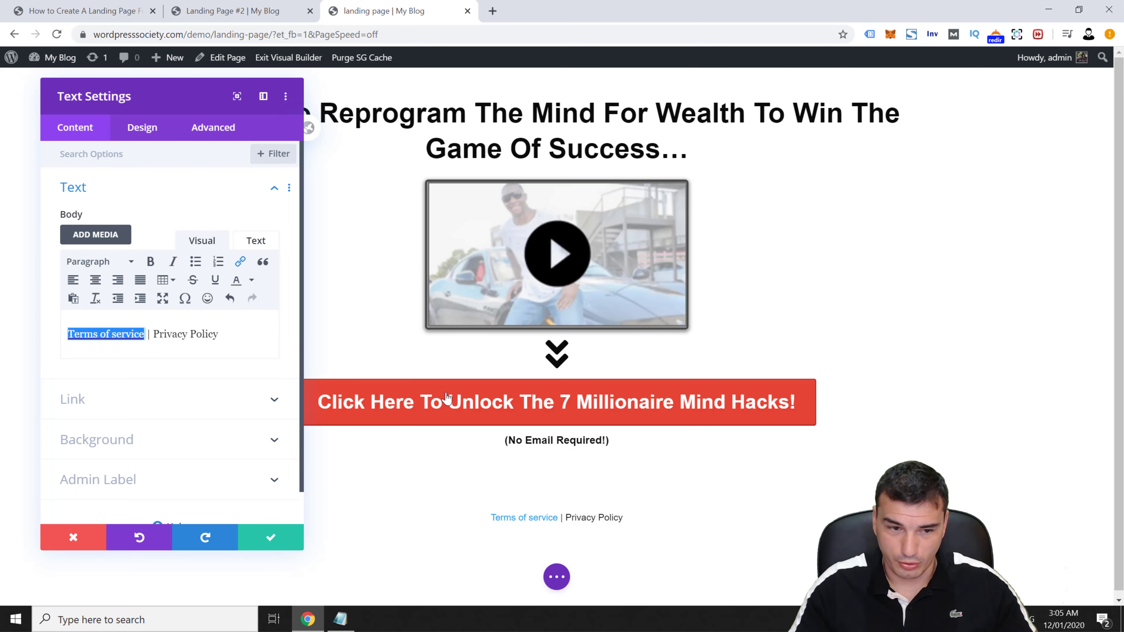
Link the footer words "Privacy Policy" to the personal website's URL with the target New window, and apply the text module's settings.
left_click(159, 334)
left_click_drag(158, 334, 219, 334)
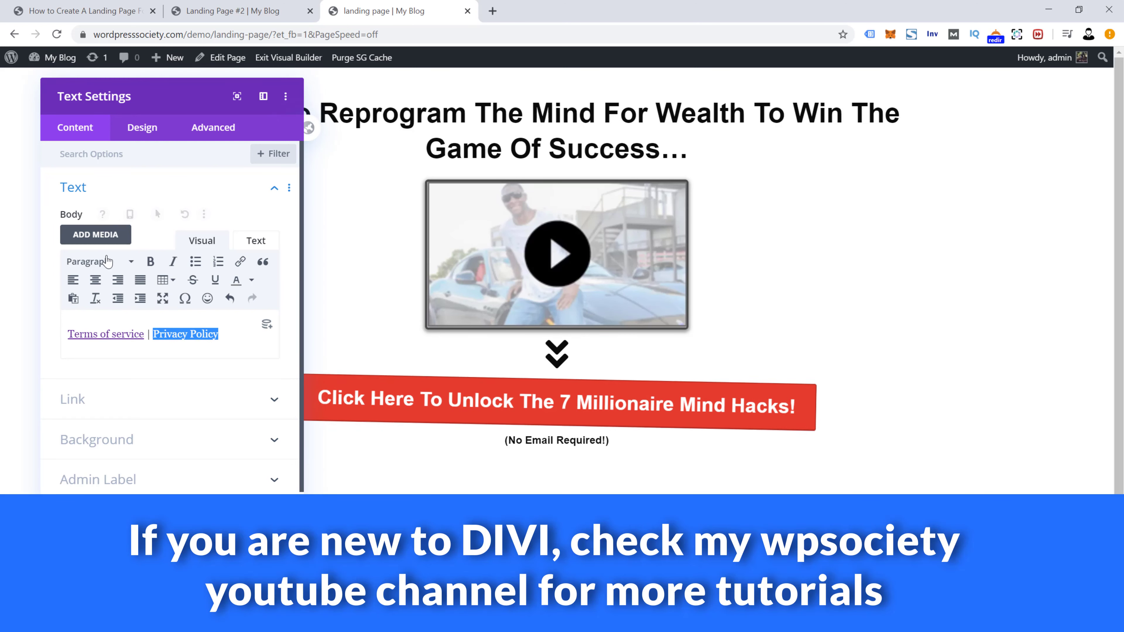
left_click(241, 262)
left_click(544, 335)
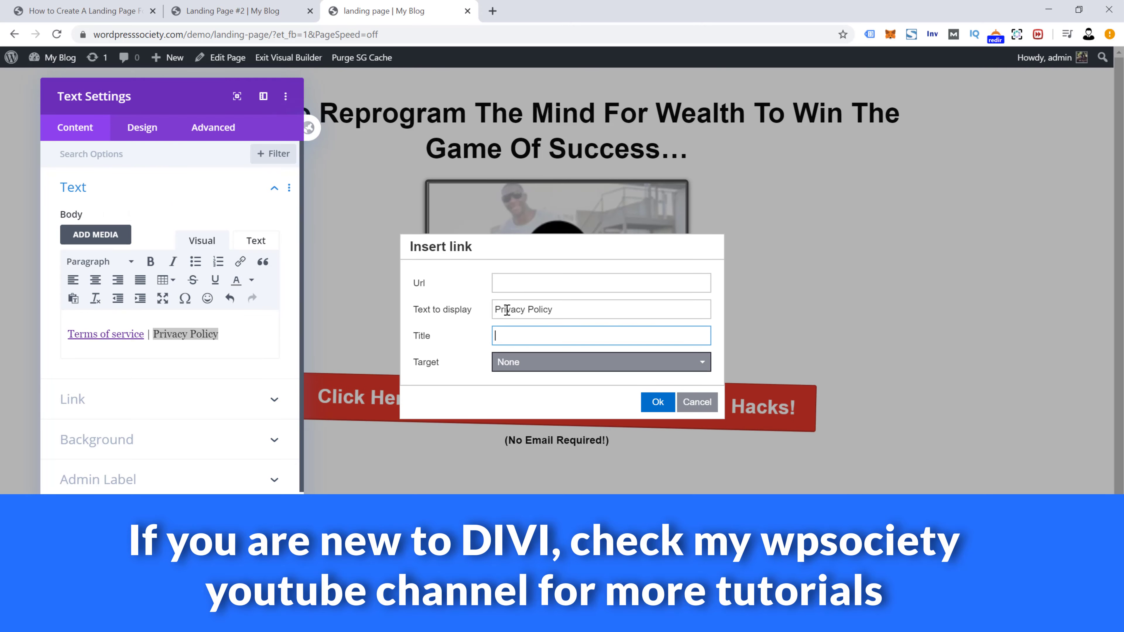
left_click(564, 363)
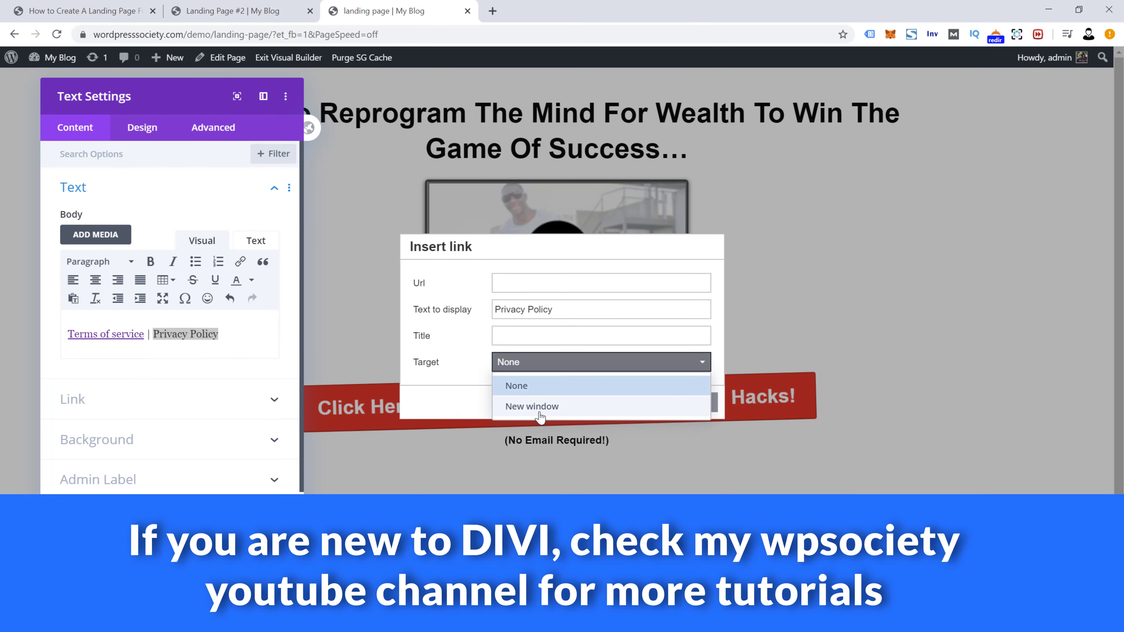
left_click(531, 282)
left_click(582, 306)
left_click(620, 336)
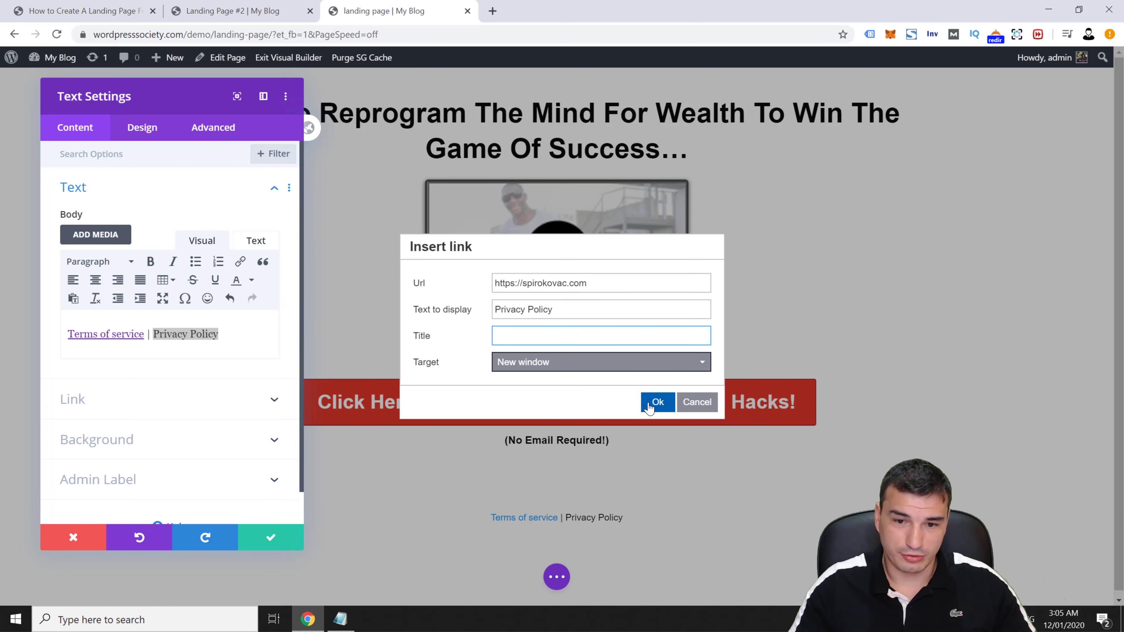
left_click(658, 402)
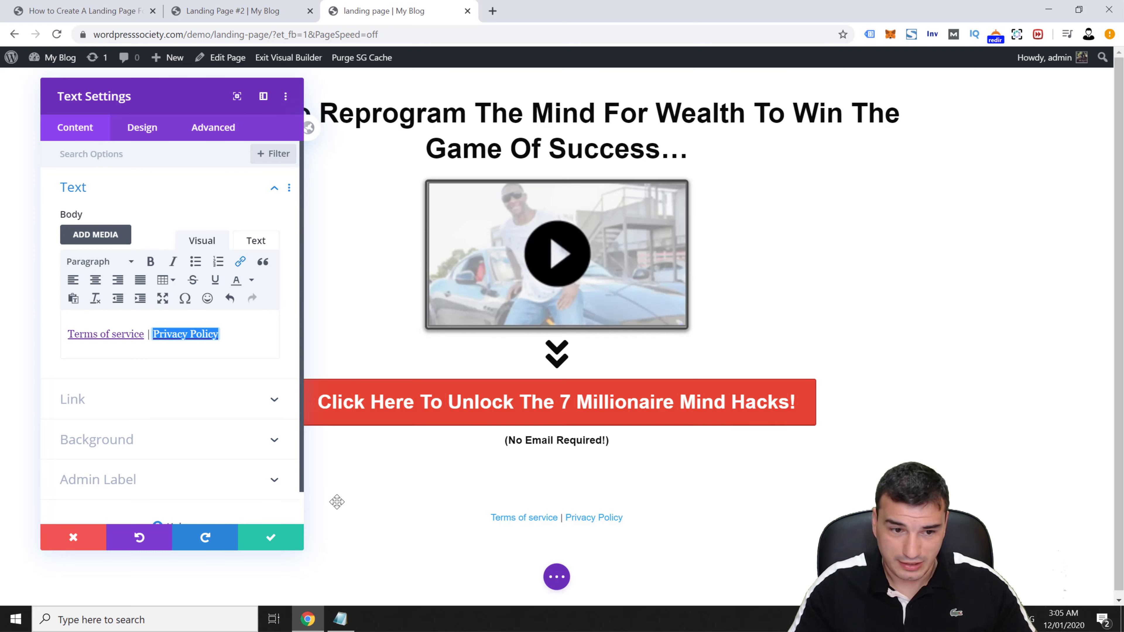
left_click(298, 545)
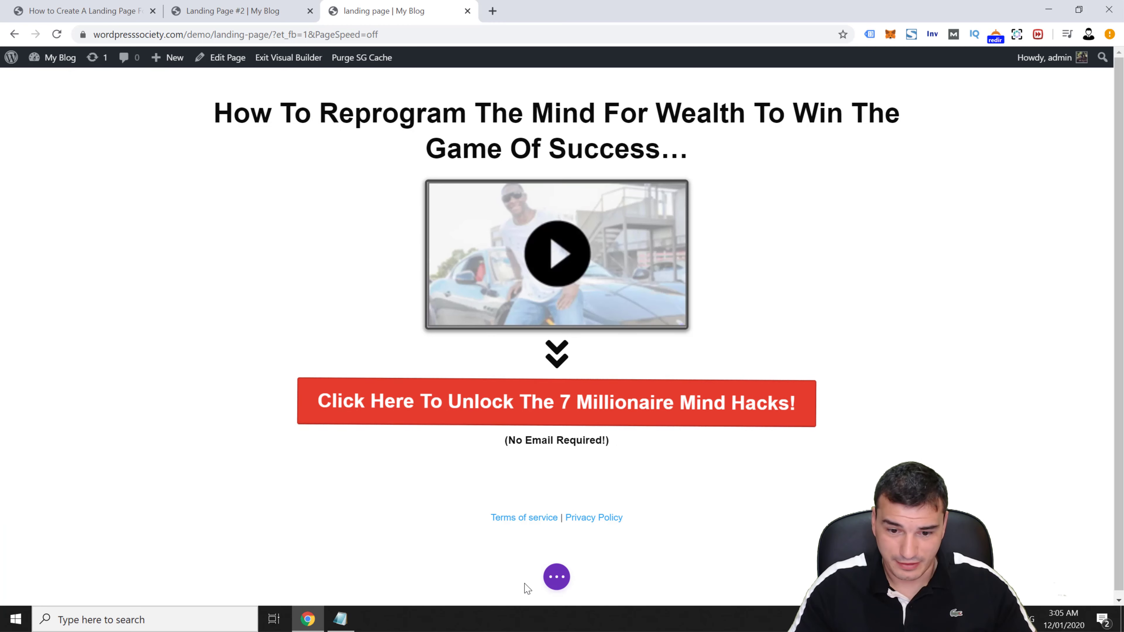
Save the landing page and open its published version in a new browser tab.
left_click(556, 581)
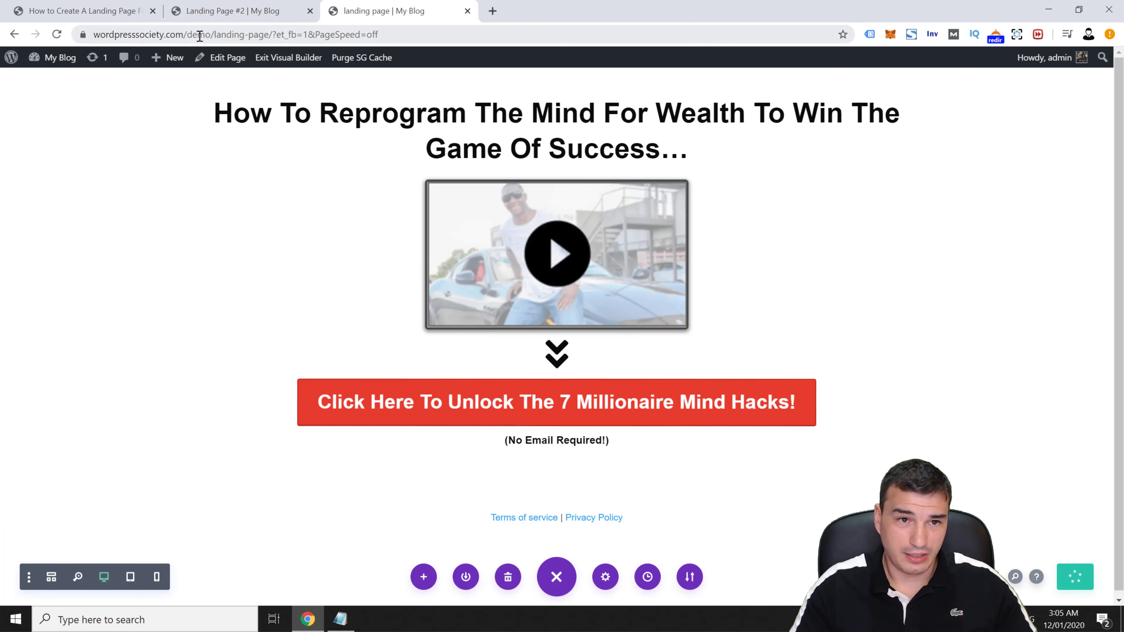
left_click_drag(272, 36, 94, 35)
left_click_drag(179, 34, 320, 10)
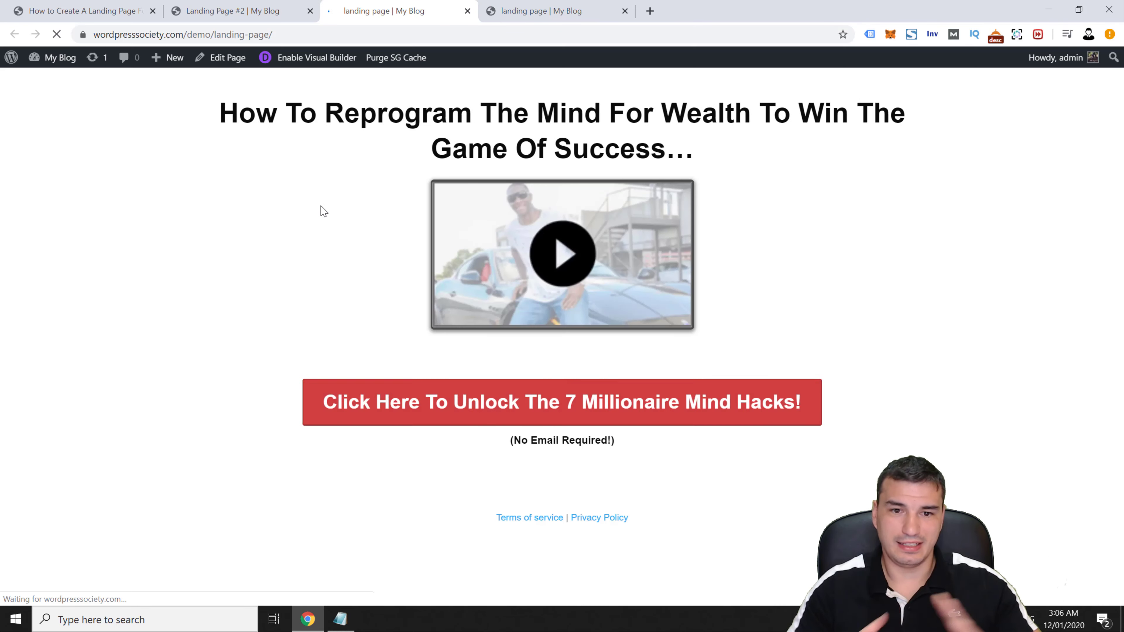
Compare the published page with the demo, testing the call-to-action button on both and closing the demo's opt-in popup.
key("ctrl+shift+Tab")
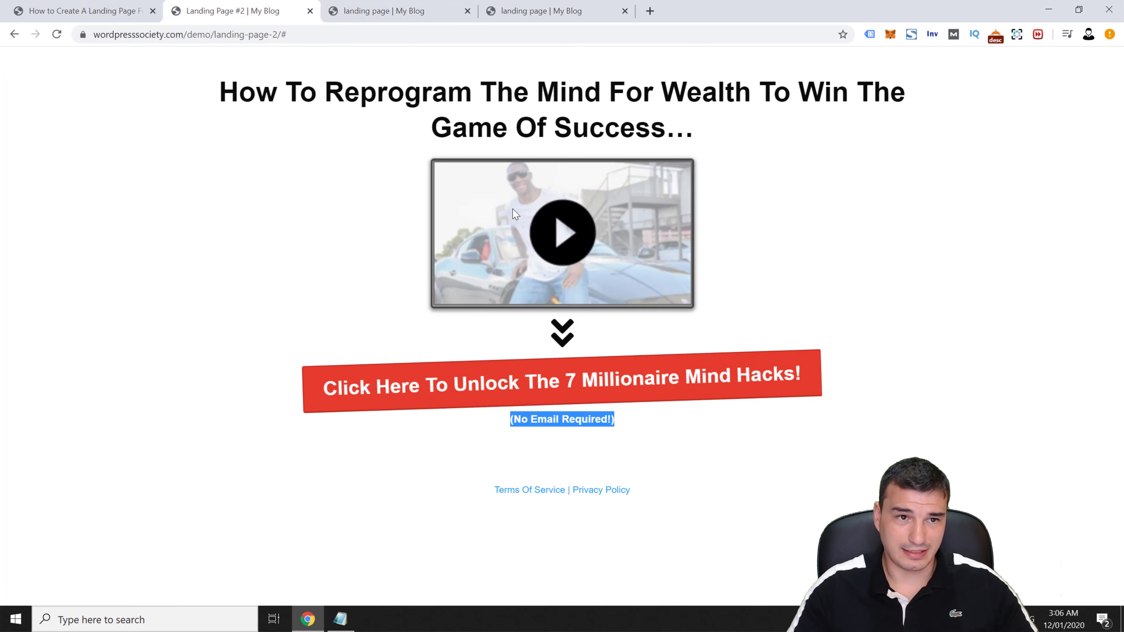
left_click(445, 6)
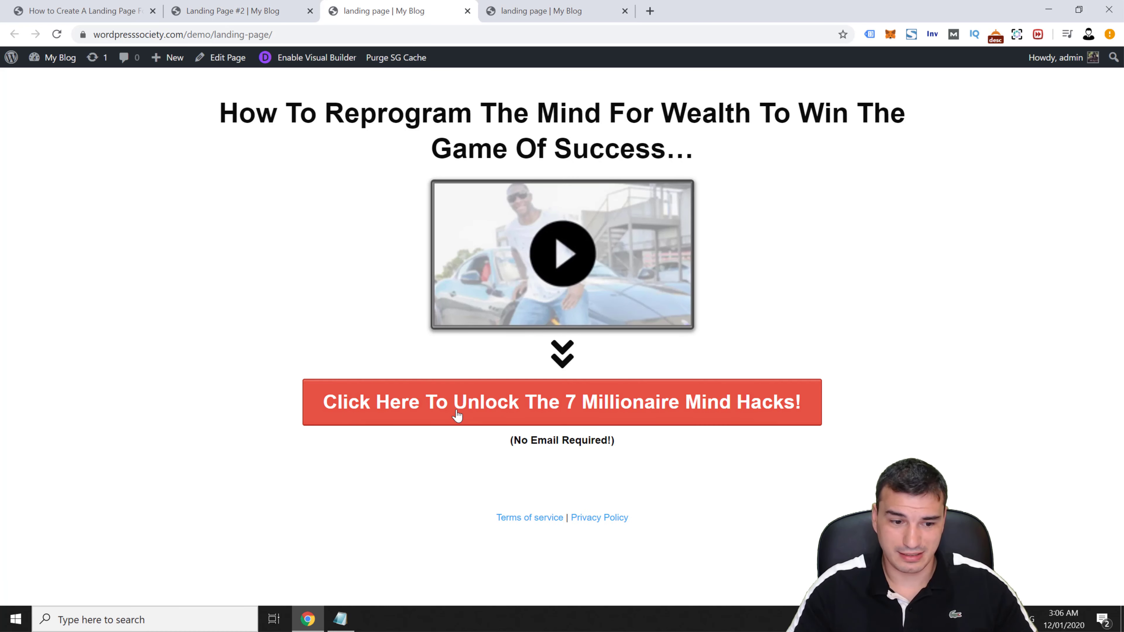
left_click(535, 403)
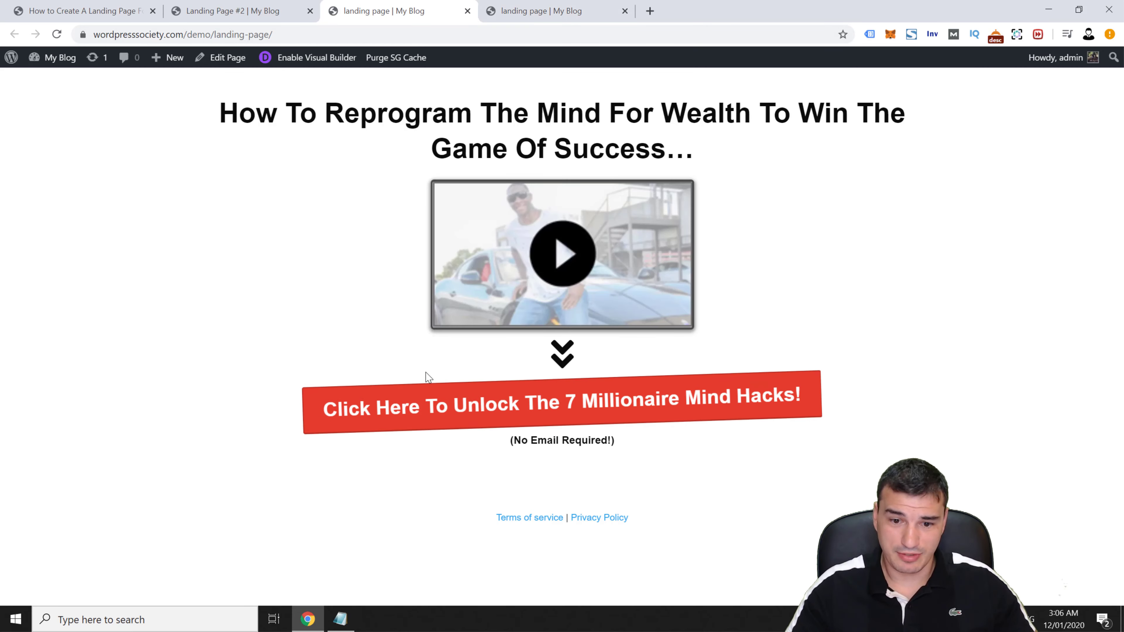
key("ctrl+shift+Tab")
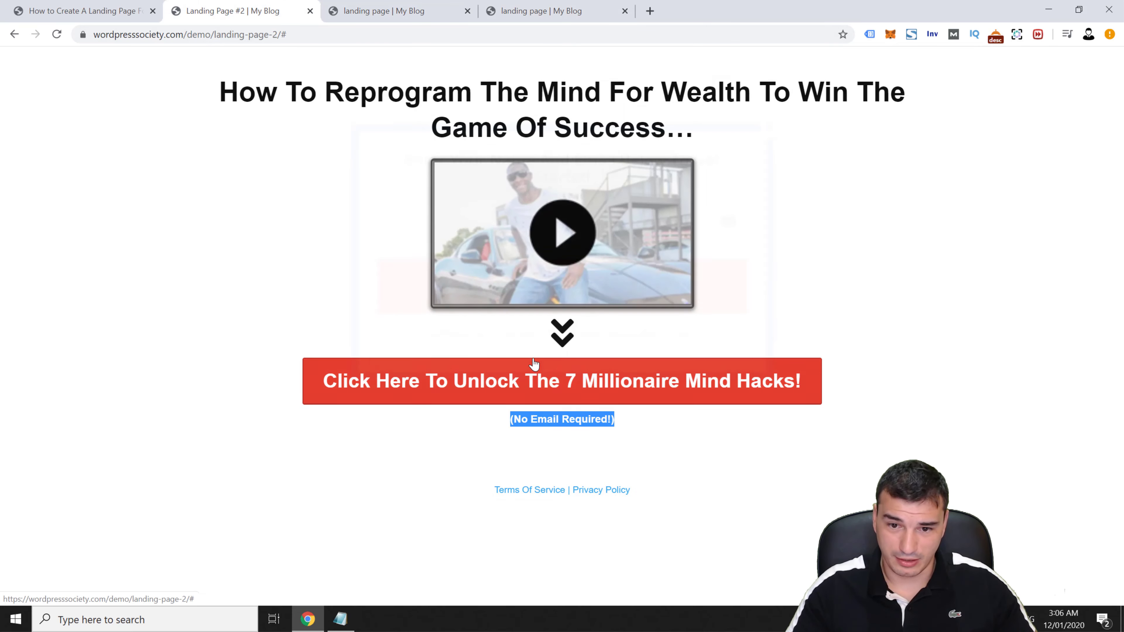
left_click(531, 373)
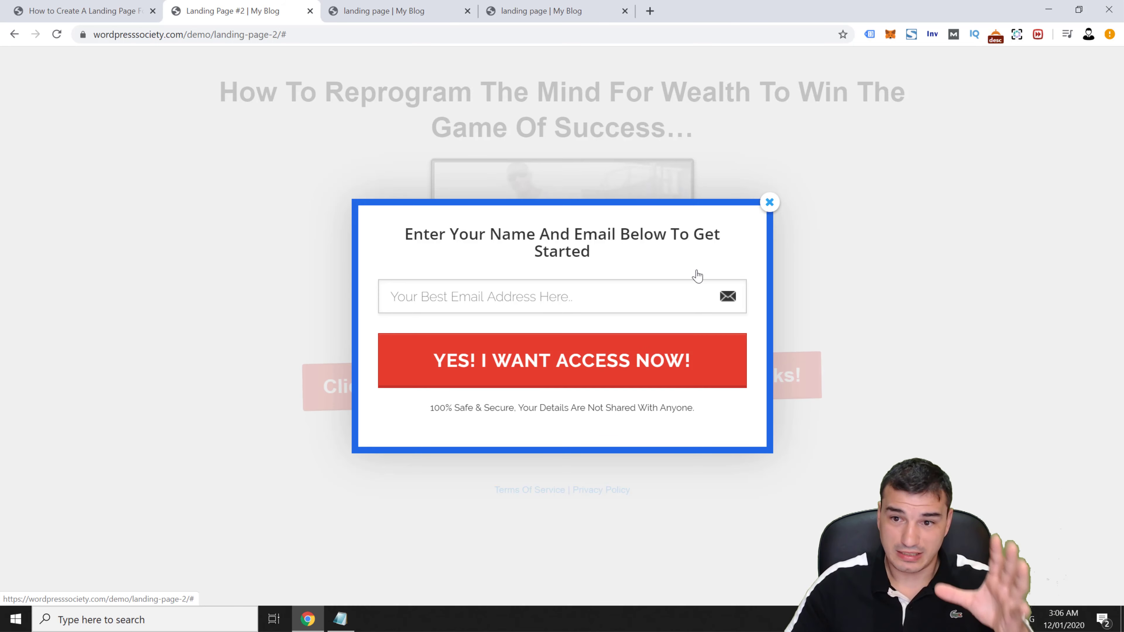
left_click(745, 196)
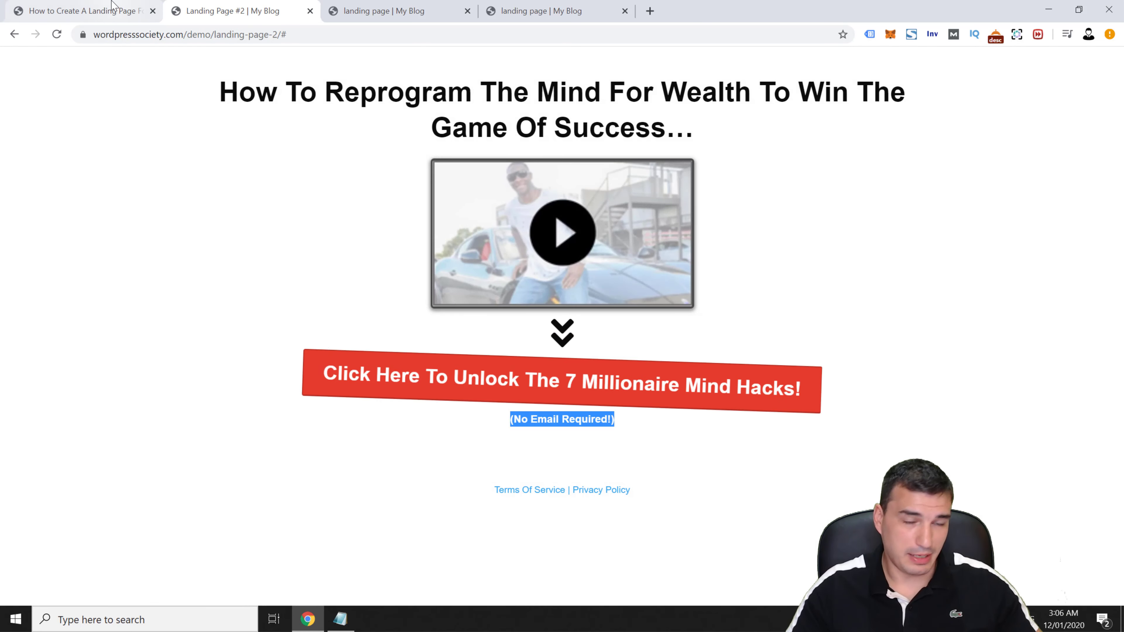
Copy the entire popup style code from the Bloom opt-in section of the tutorial article.
left_click(80, 11)
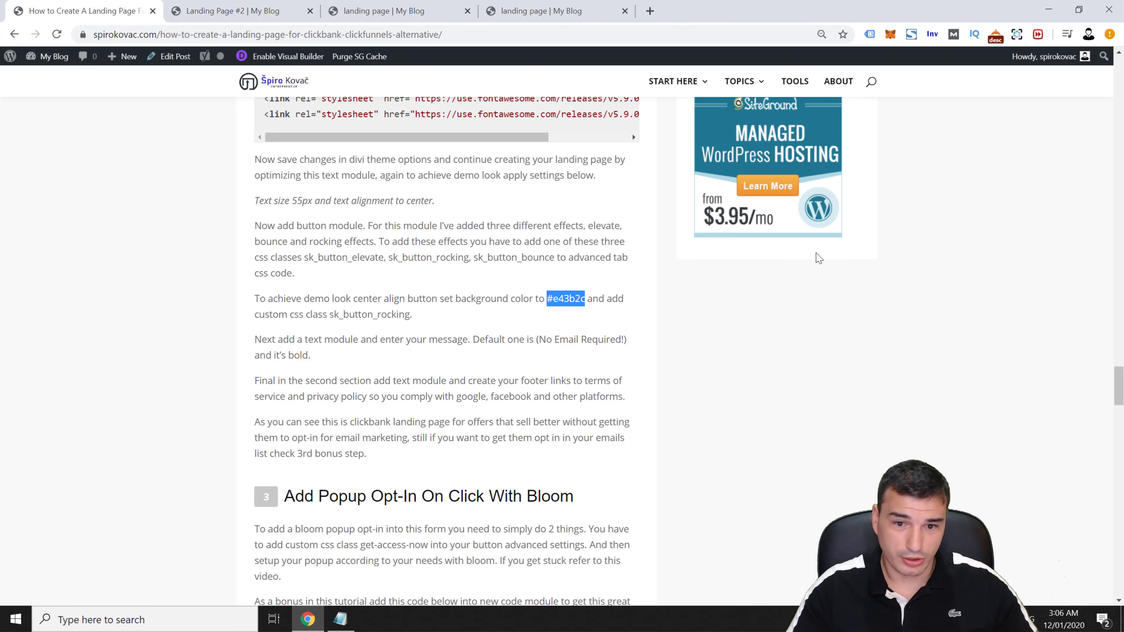
left_click_drag(1110, 384, 1110, 415)
left_click_drag(267, 201, 407, 350)
scroll(359, 295, "down", 4)
scroll(377, 390, "down", 7)
scroll(438, 577, "down", 17)
scroll(431, 544, "down", 15)
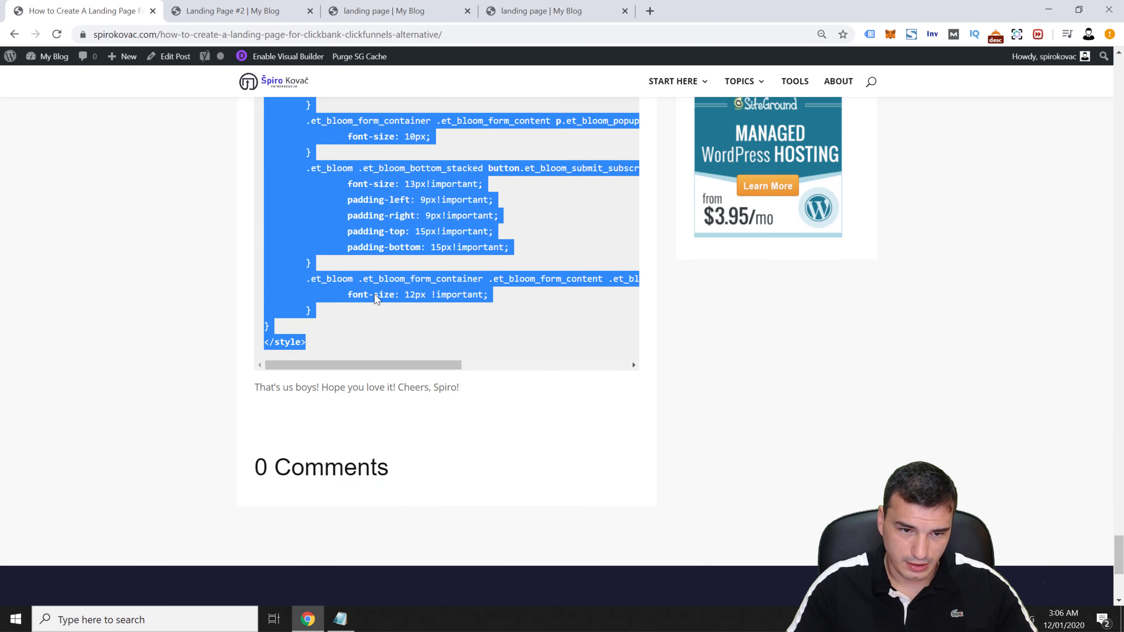
right_click(340, 212)
left_click(369, 225)
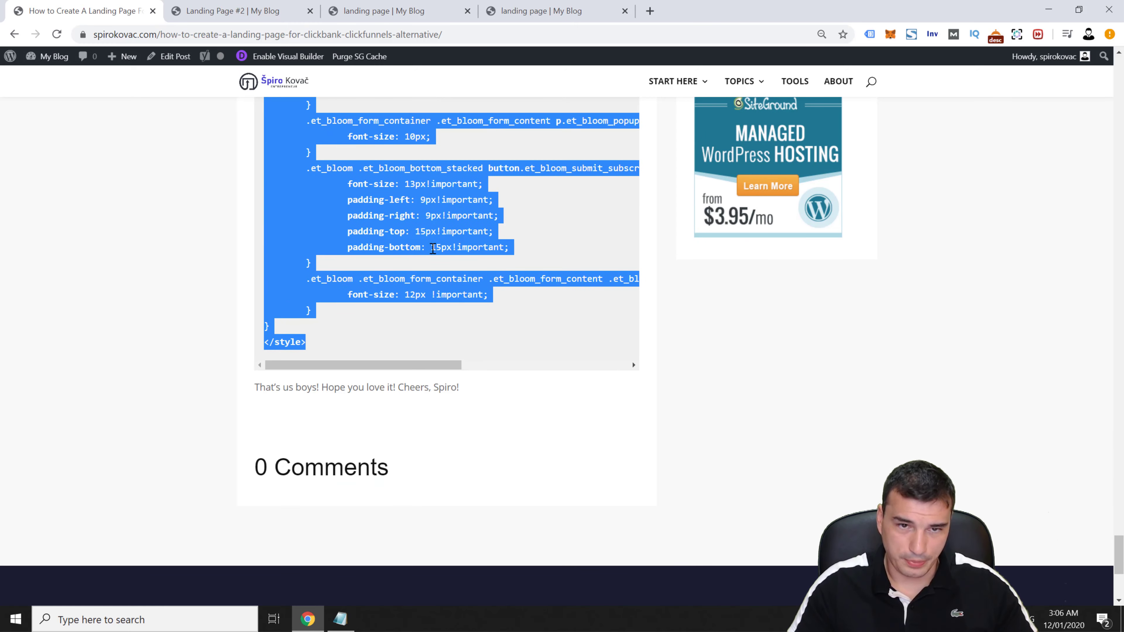
In the page builder's wireframe view, add a Code module below the footer text and paste the copied popup styles into it.
left_click(571, 17)
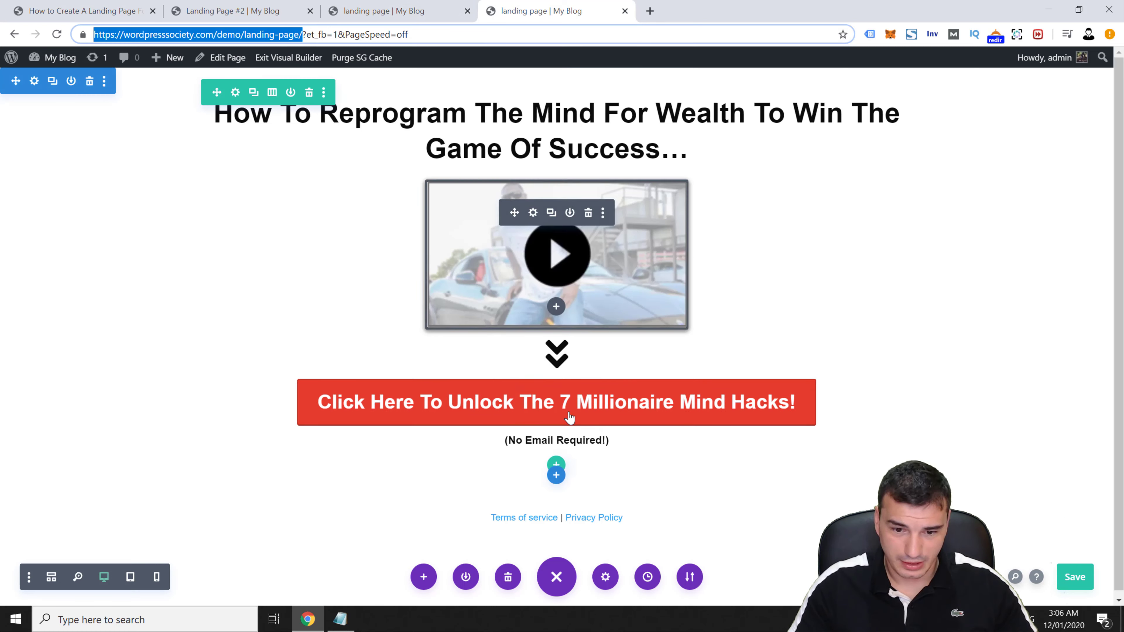
left_click(52, 576)
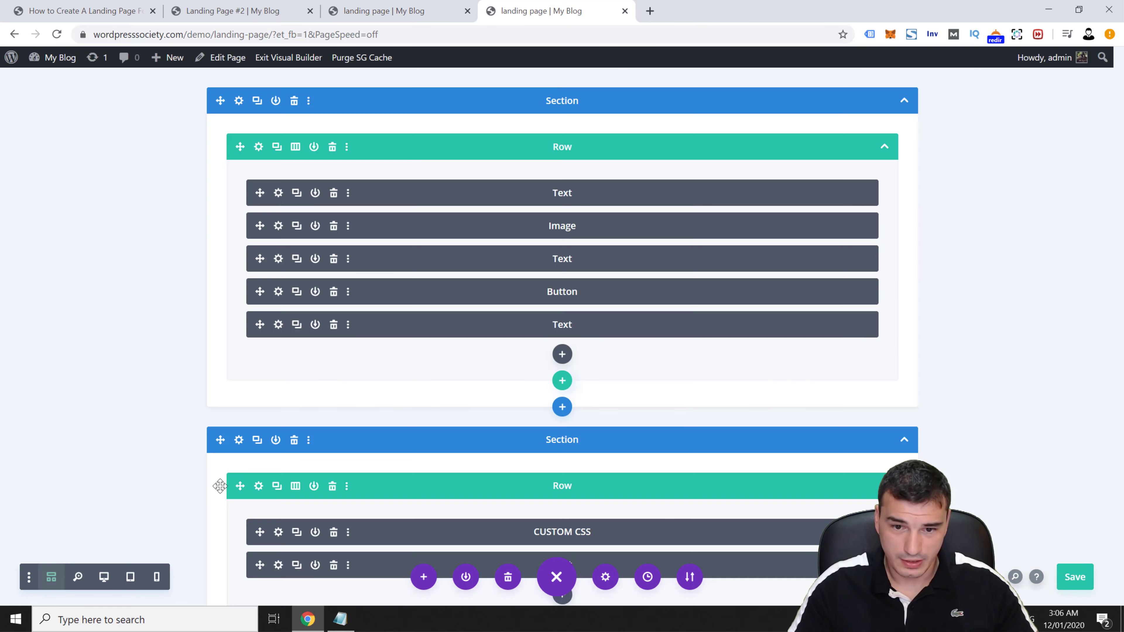
scroll(945, 395, "down", 2)
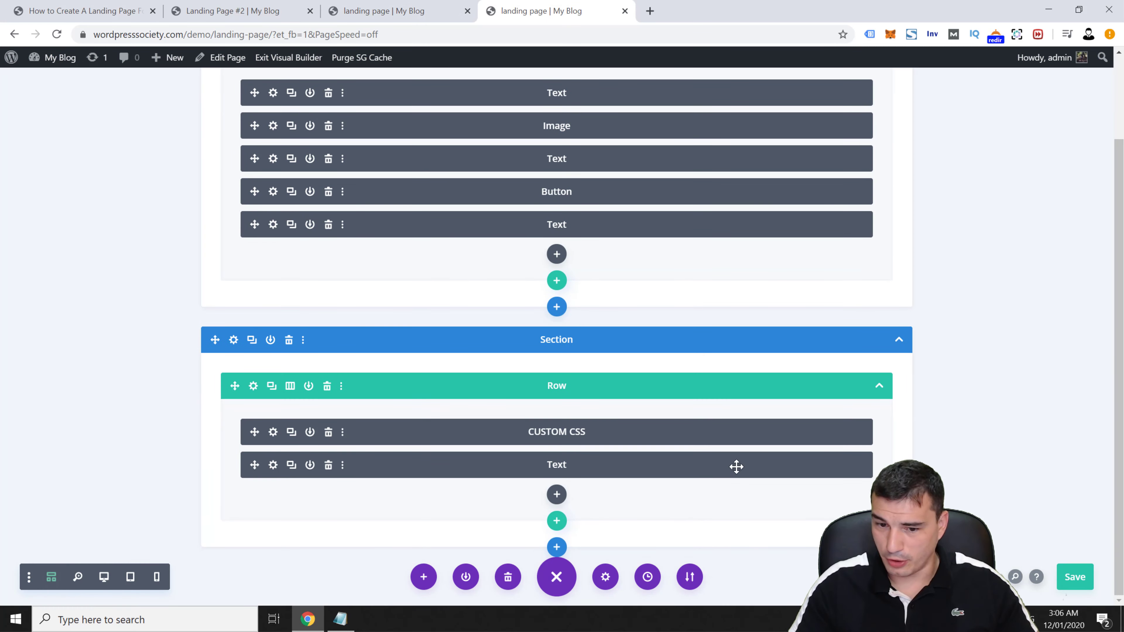
left_click(557, 493)
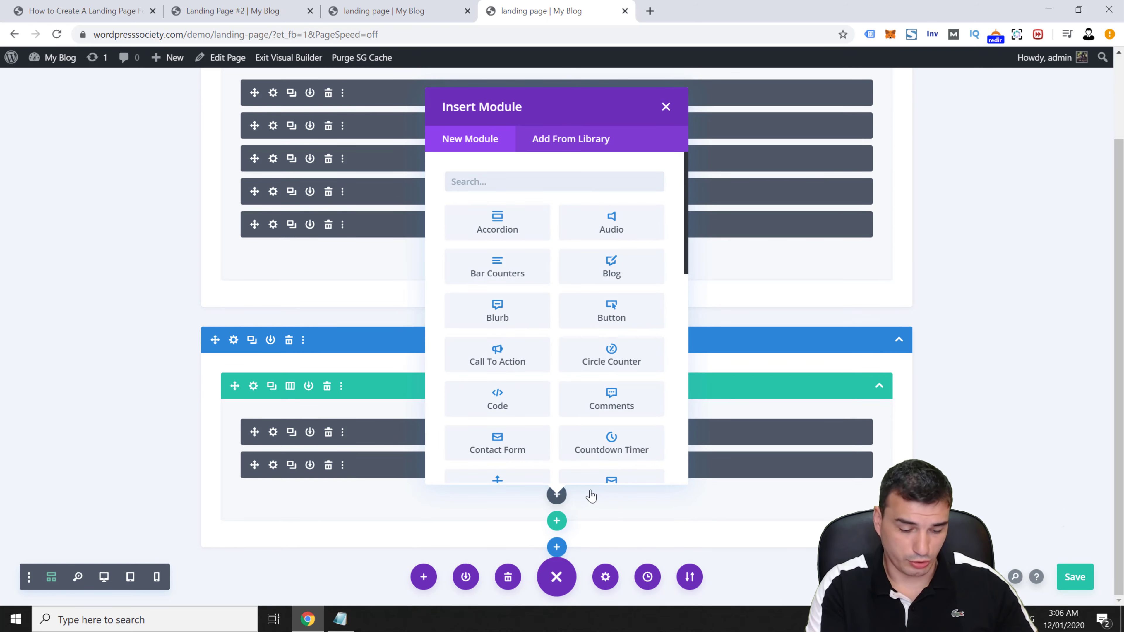
type("code")
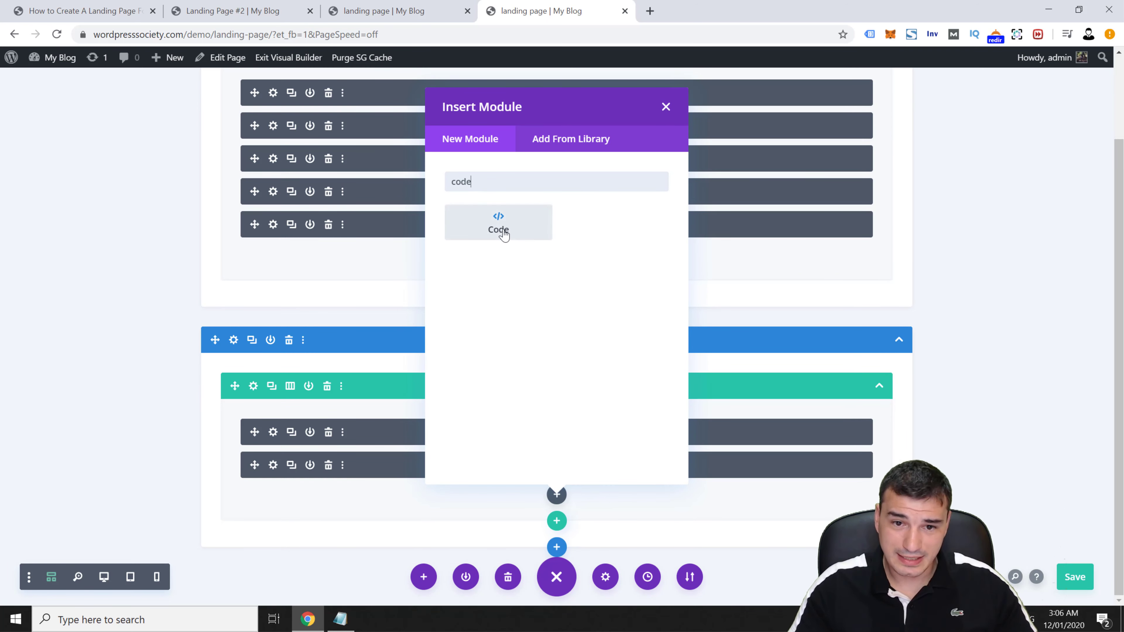
left_click(516, 232)
left_click(156, 263)
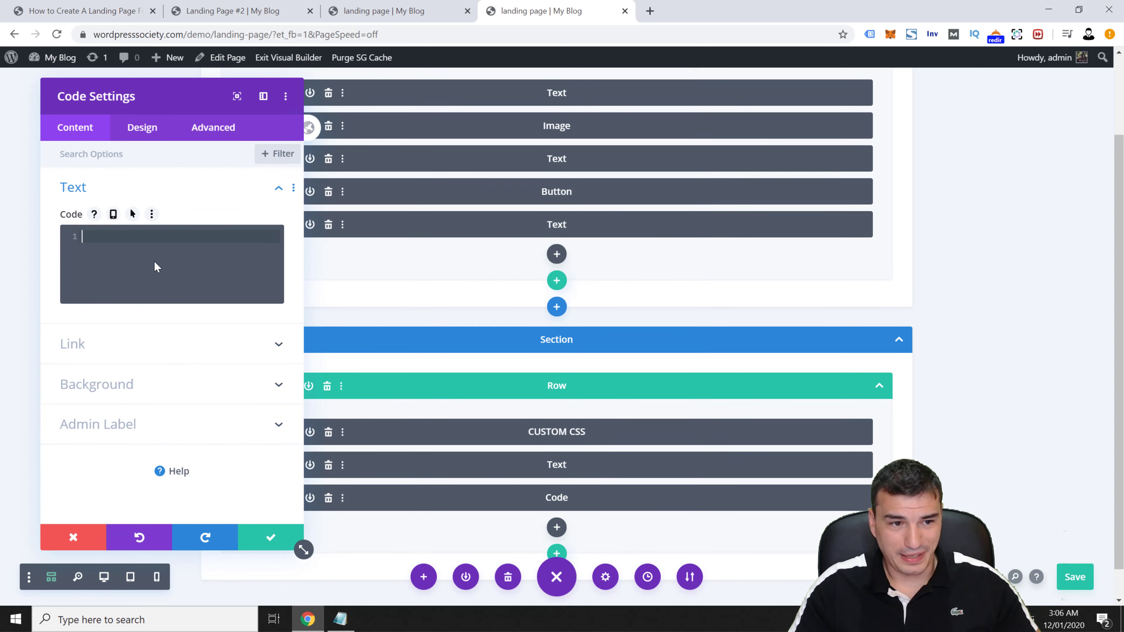
key("ctrl+v")
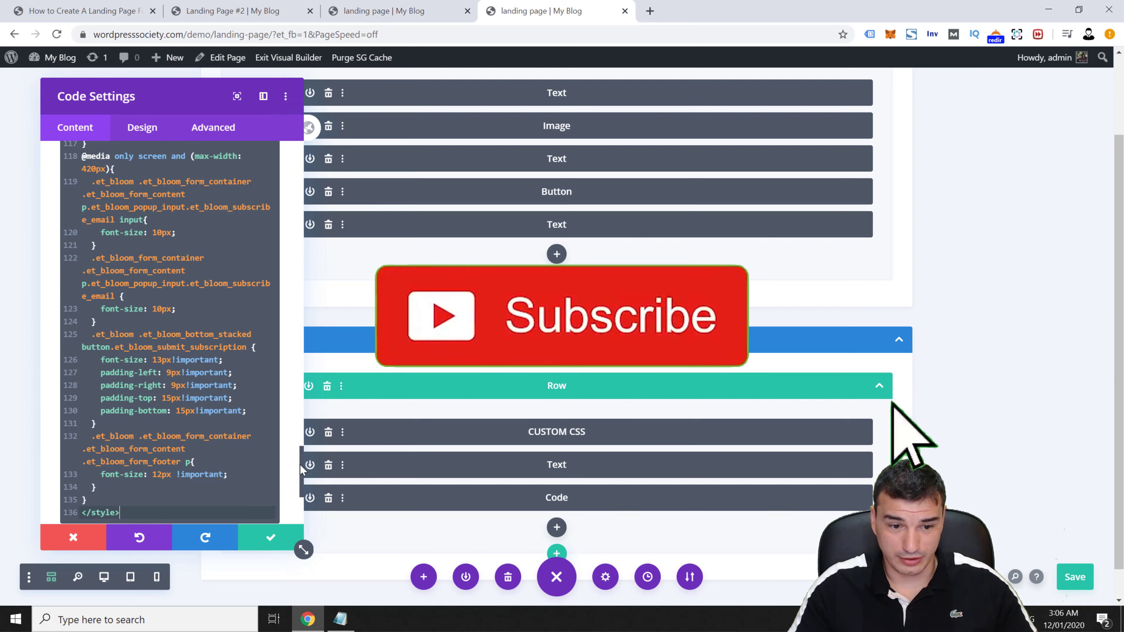
Set the new code module's admin label to "POPUP CSS" and save the module and the page.
left_click_drag(300, 468, 277, 193)
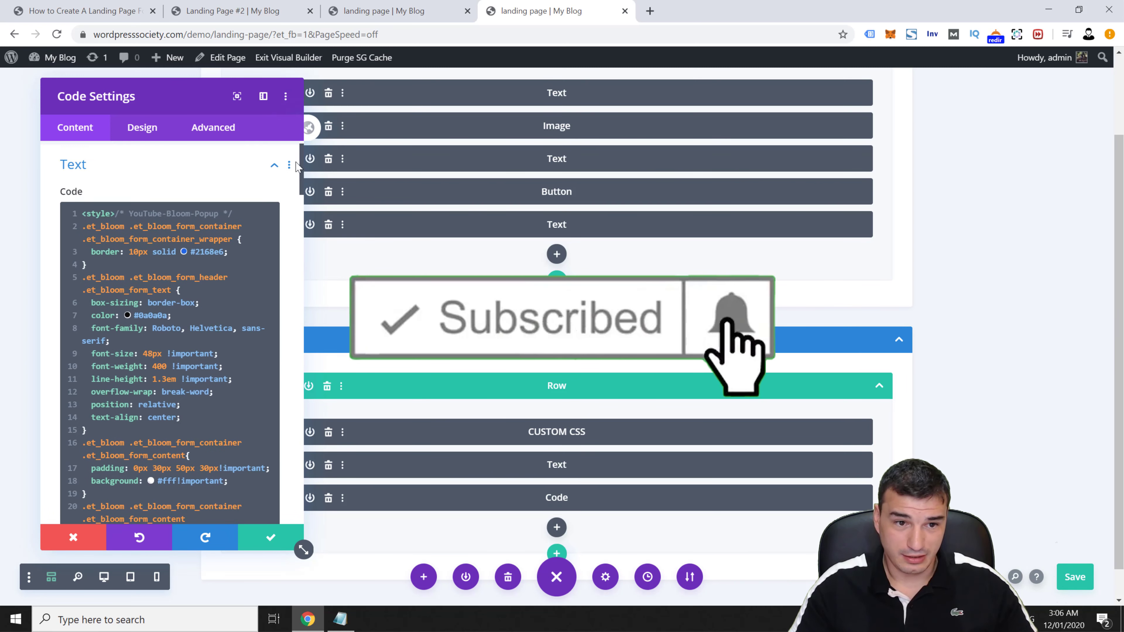
left_click(275, 189)
left_click(251, 305)
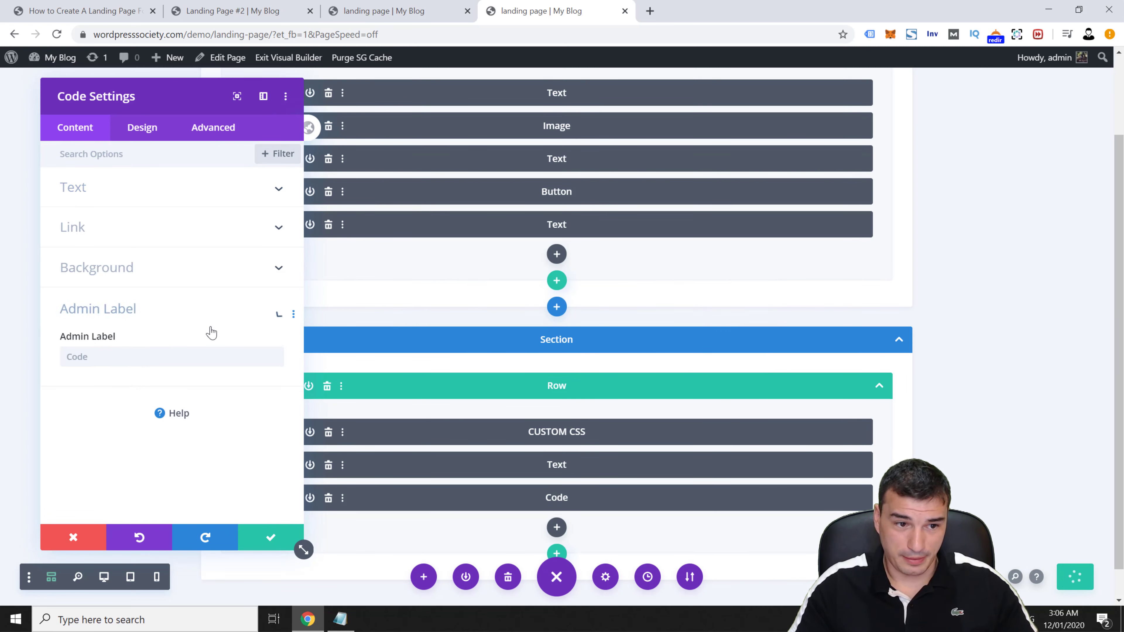
left_click(125, 364)
type("POPU")
type("SS")
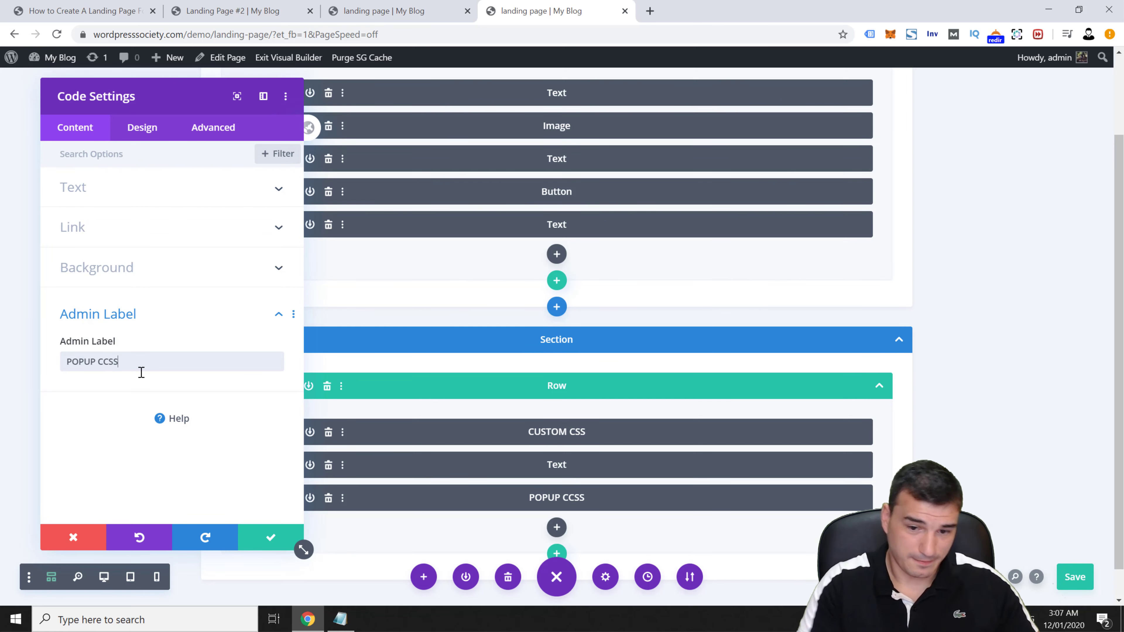
key("BackSpace")
key("BackSpace")
key("BackSpace")
type("SS")
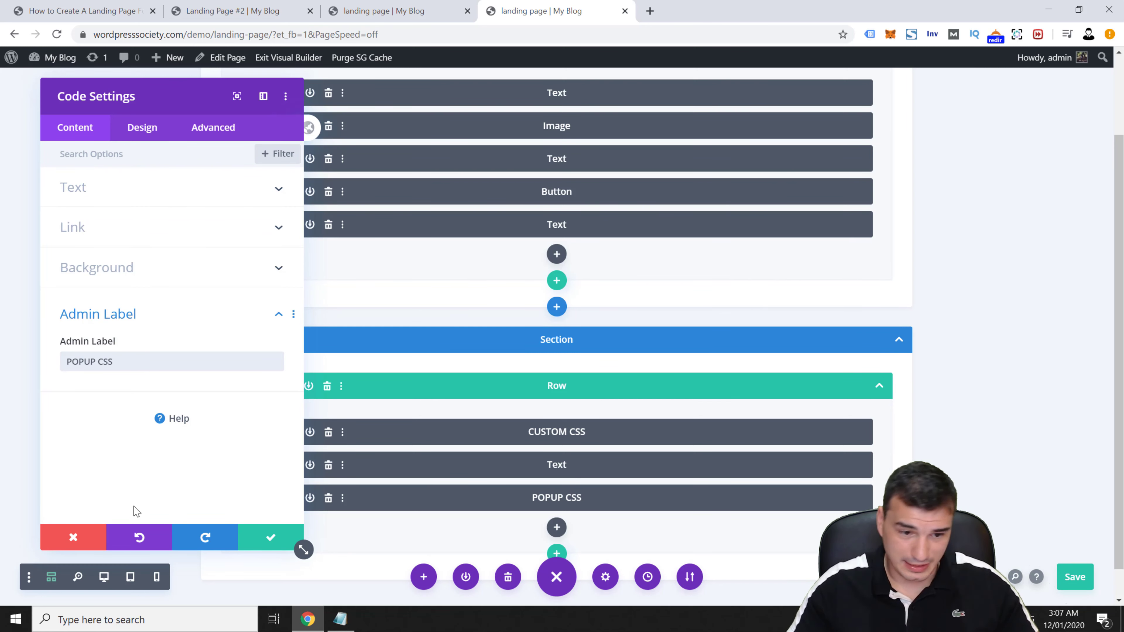
left_click(264, 535)
left_click(1068, 578)
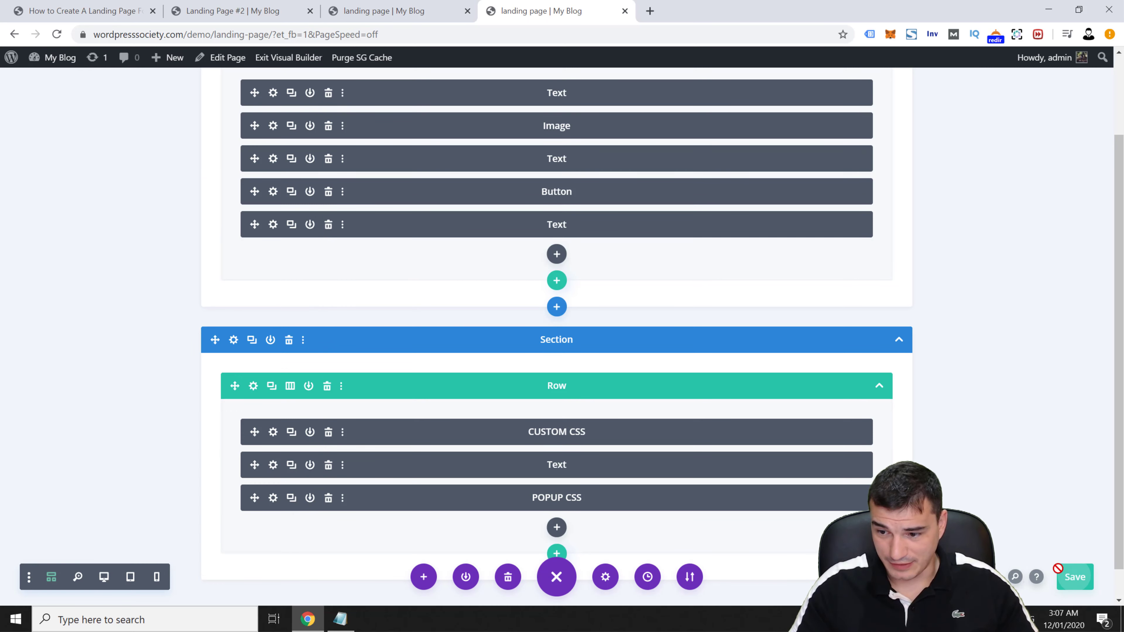
Back in desktop view, add the CSS class get-access-now after sk_button_rocking on the button, and save the module and page.
left_click(104, 577)
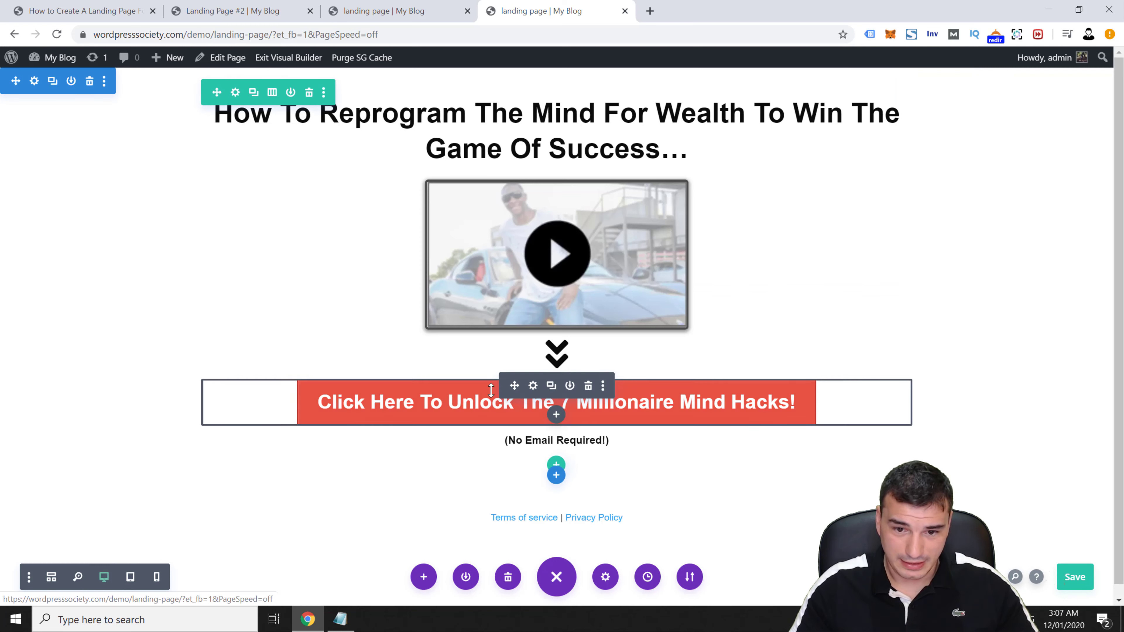
left_click(532, 385)
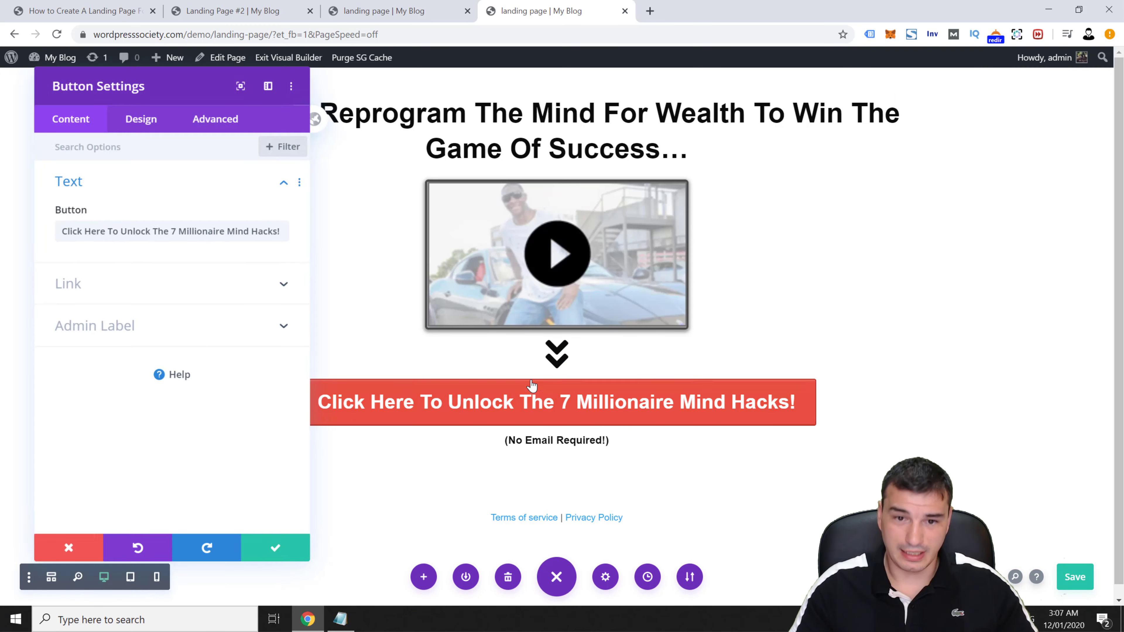
left_click(216, 126)
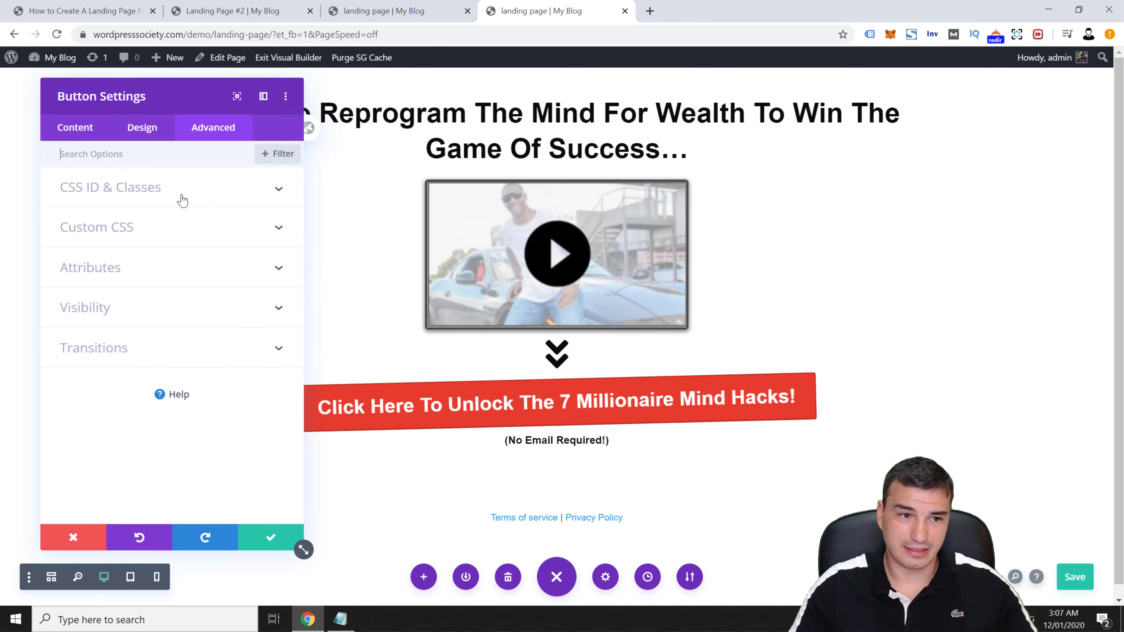
left_click(176, 190)
left_click(175, 287)
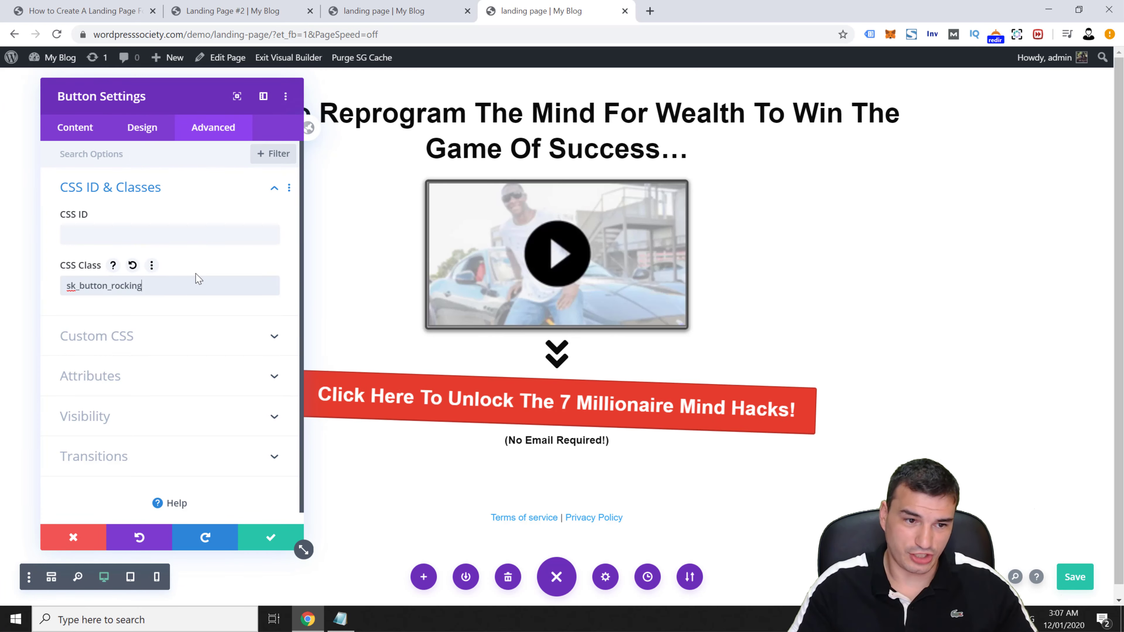
type("get-access-now")
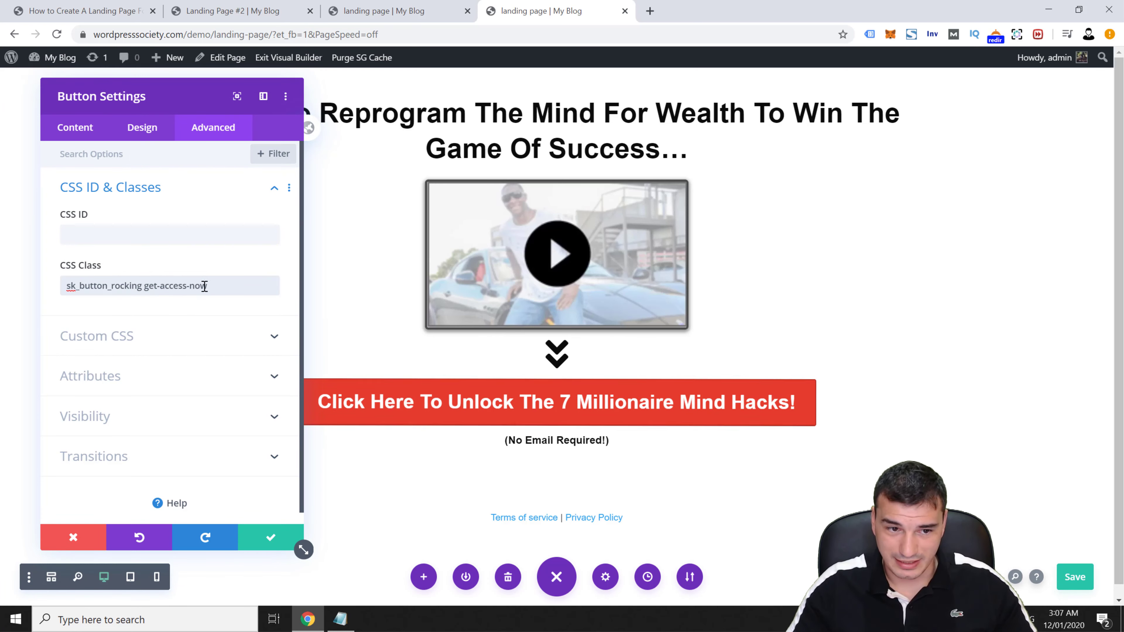
left_click(289, 540)
left_click(1075, 577)
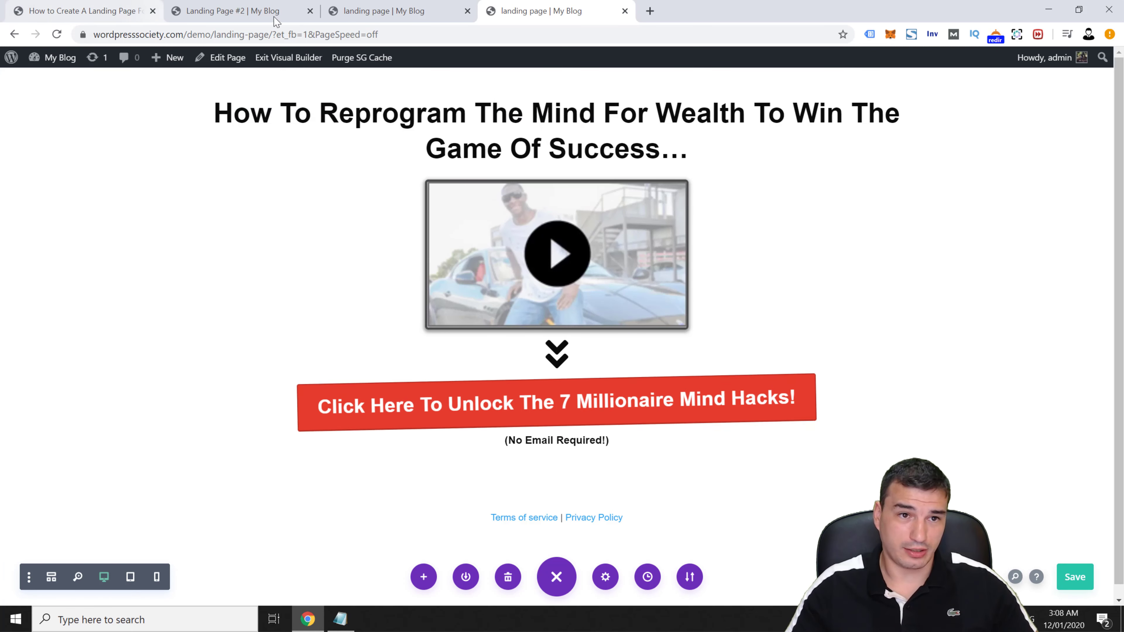
Open the WordPress dashboard in a new browser tab, go to Bloom's optin forms and open the MyNewOptin form for editing.
mouse_move(57, 58)
middle_click(50, 97)
left_click(738, 6)
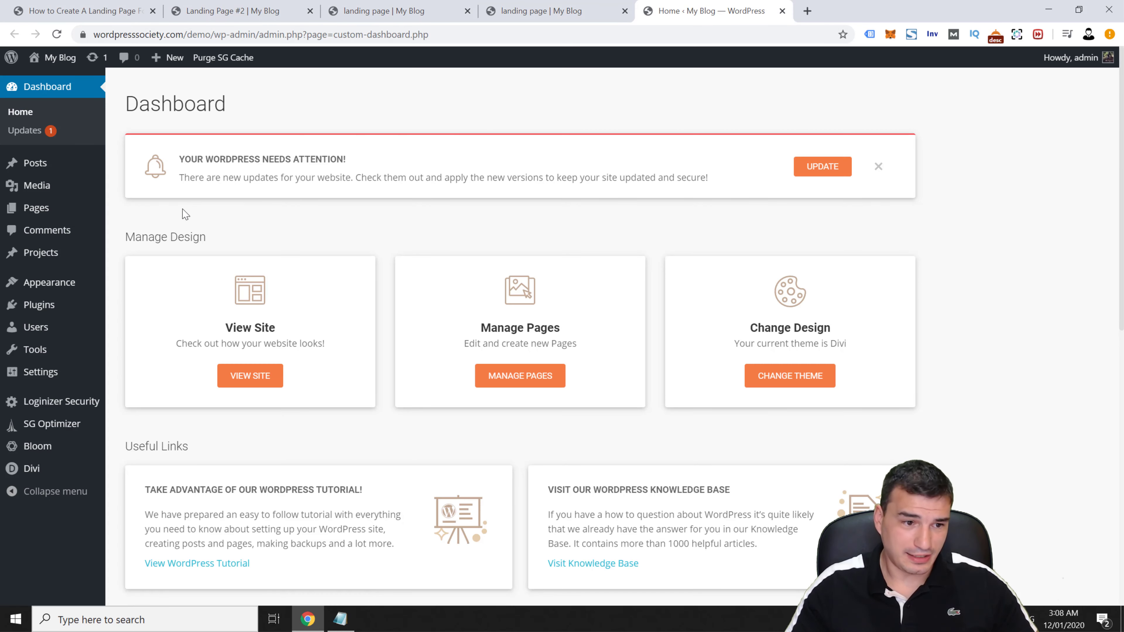
mouse_move(67, 456)
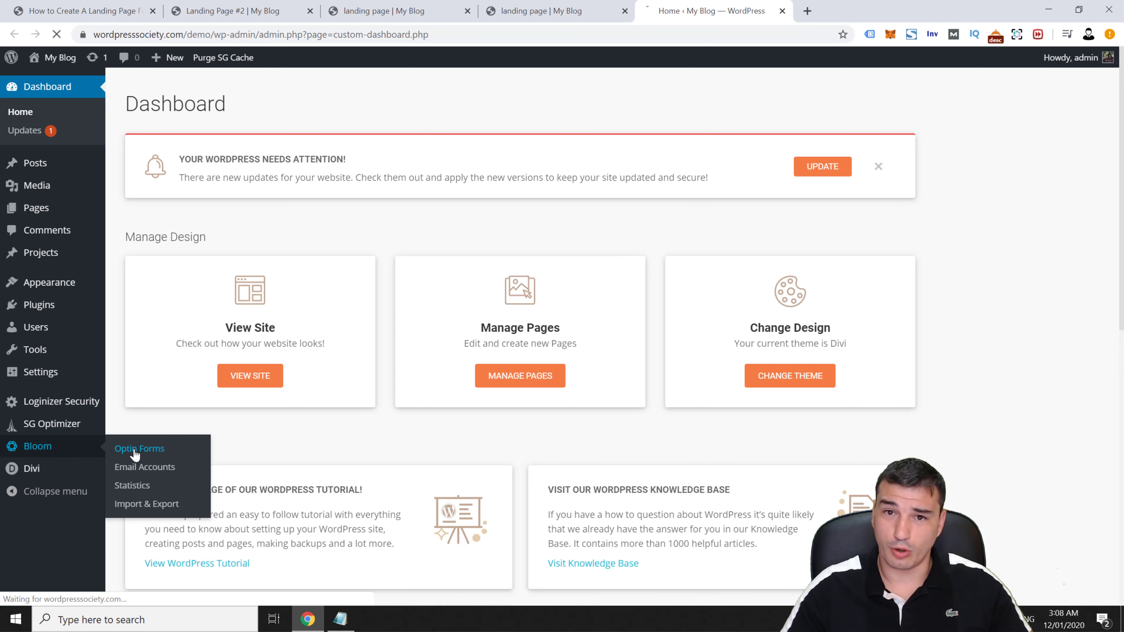
left_click(135, 451)
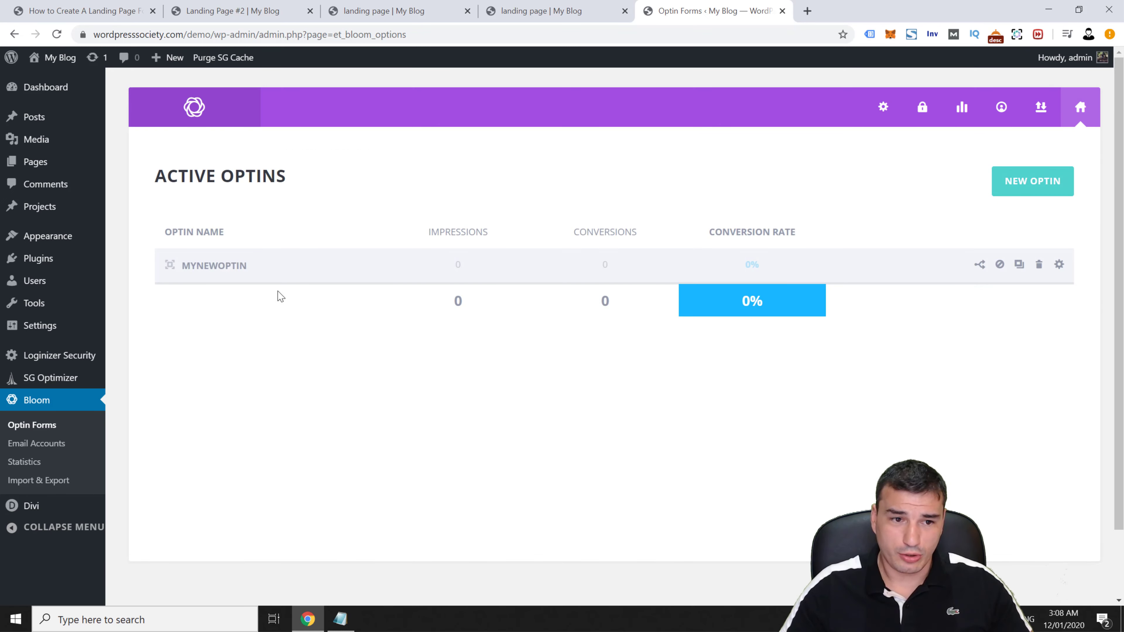
left_click(1059, 264)
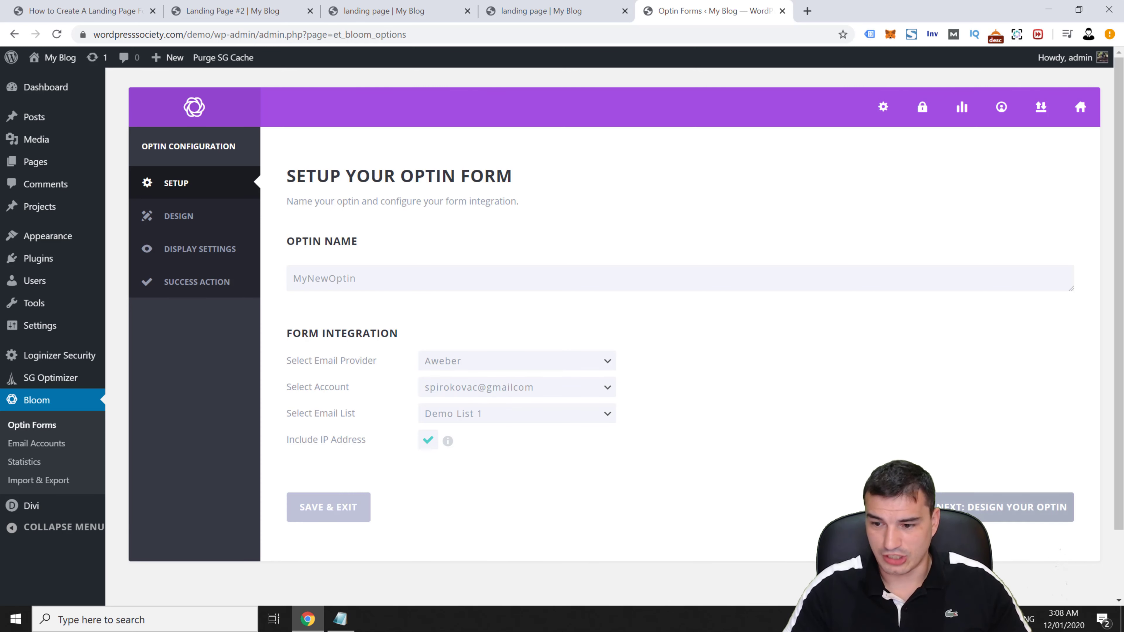
Advance to the optin's design settings and review them from the title through to the custom CSS.
left_click(1060, 508)
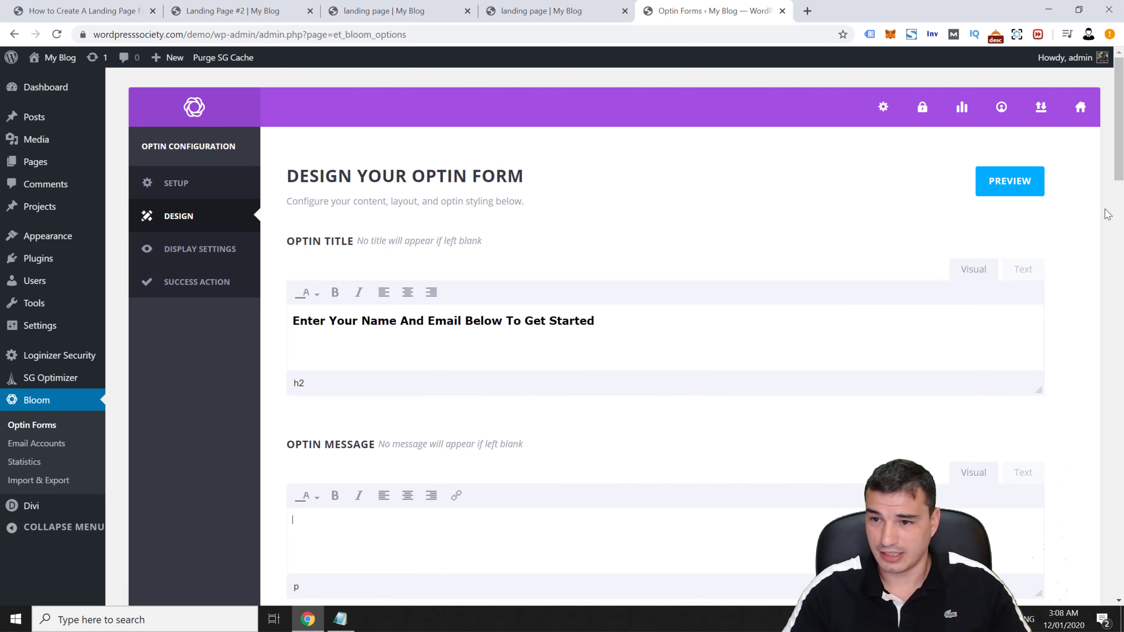
scroll(1061, 234, "down", 2)
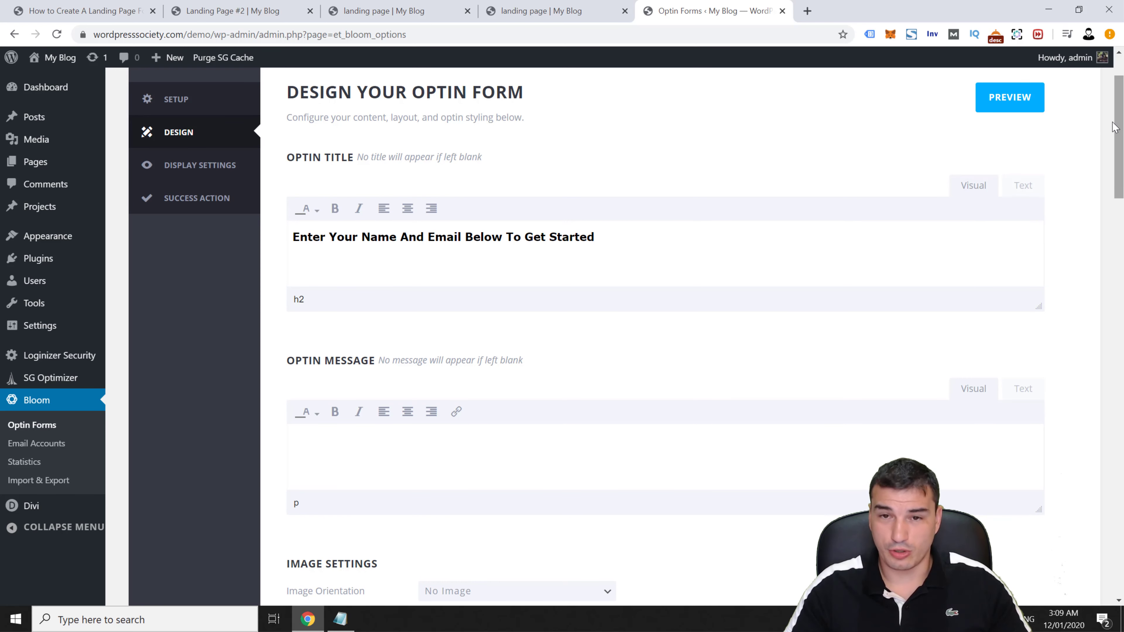
left_click_drag(1121, 120, 1094, 526)
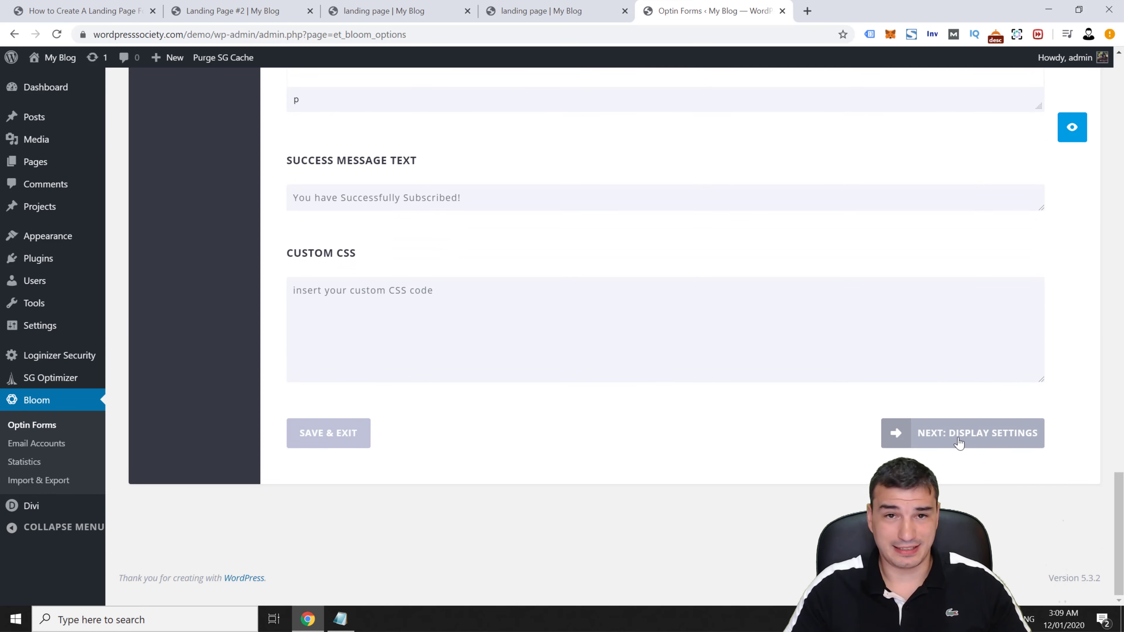
Advance to the optin's display settings and review the load-in triggers, especially Trigger On Click and its CSS selector.
left_click(959, 443)
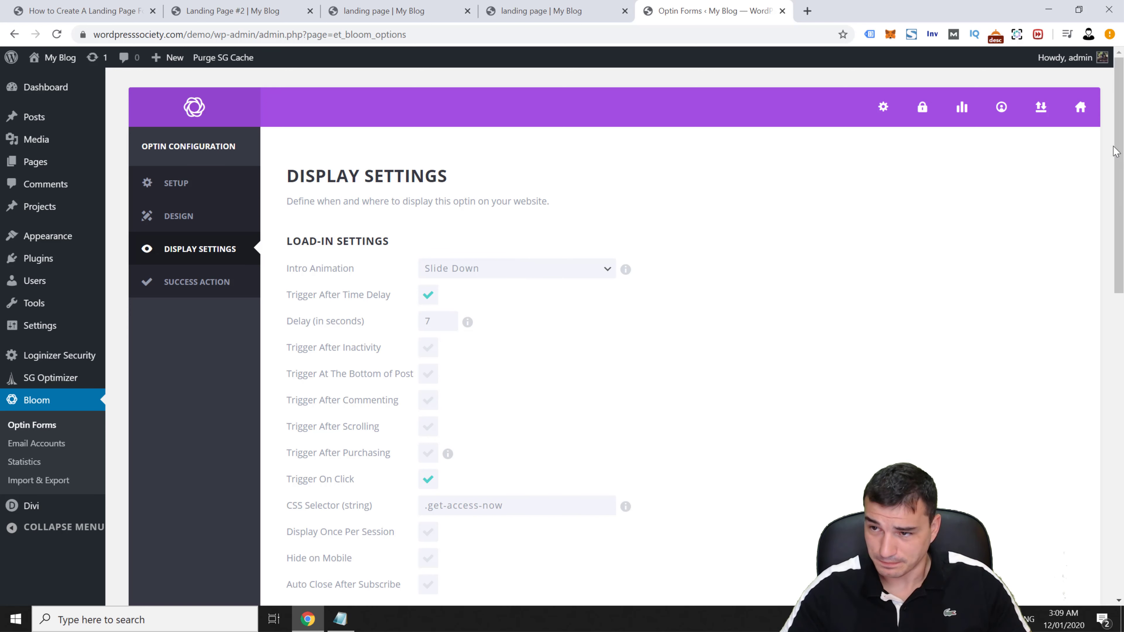
scroll(377, 278, "down", 3)
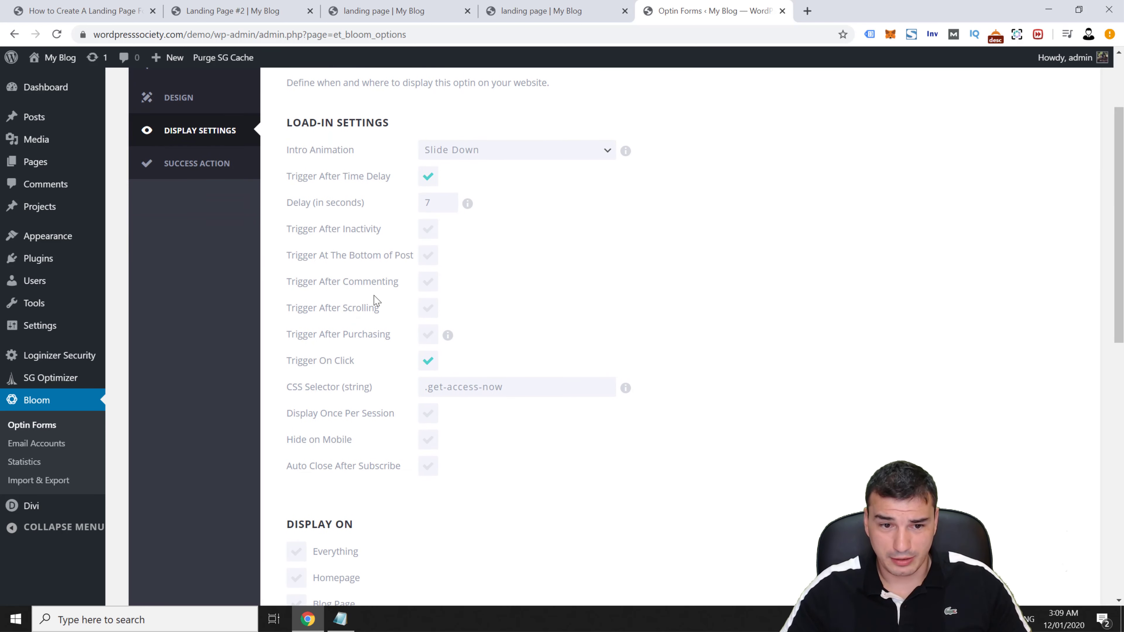
left_click(431, 309)
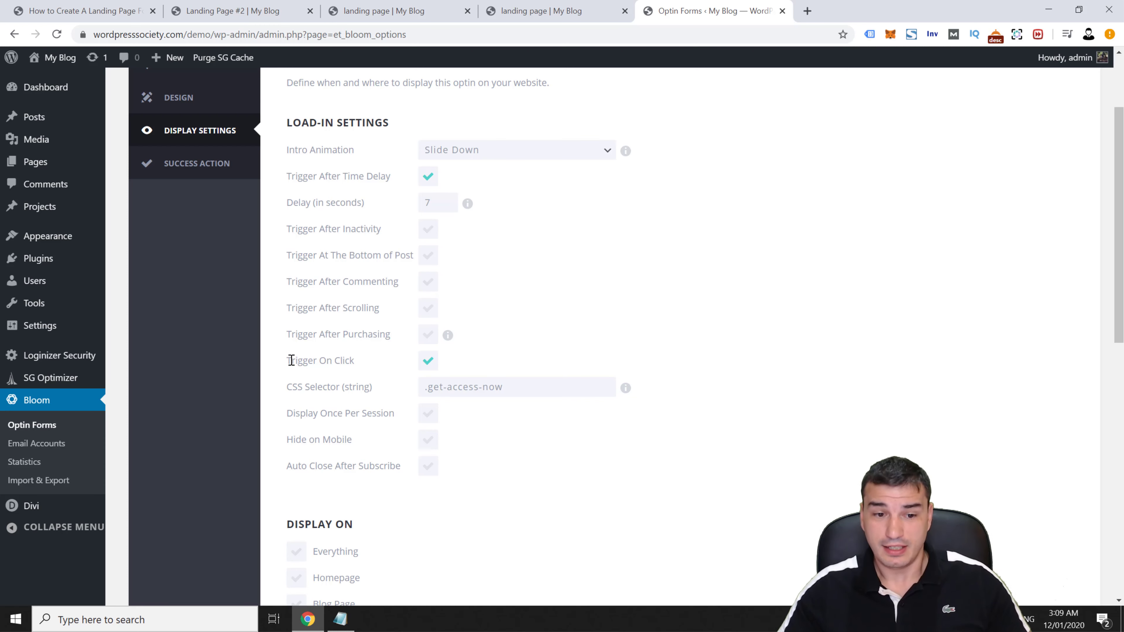
left_click_drag(292, 361, 371, 365)
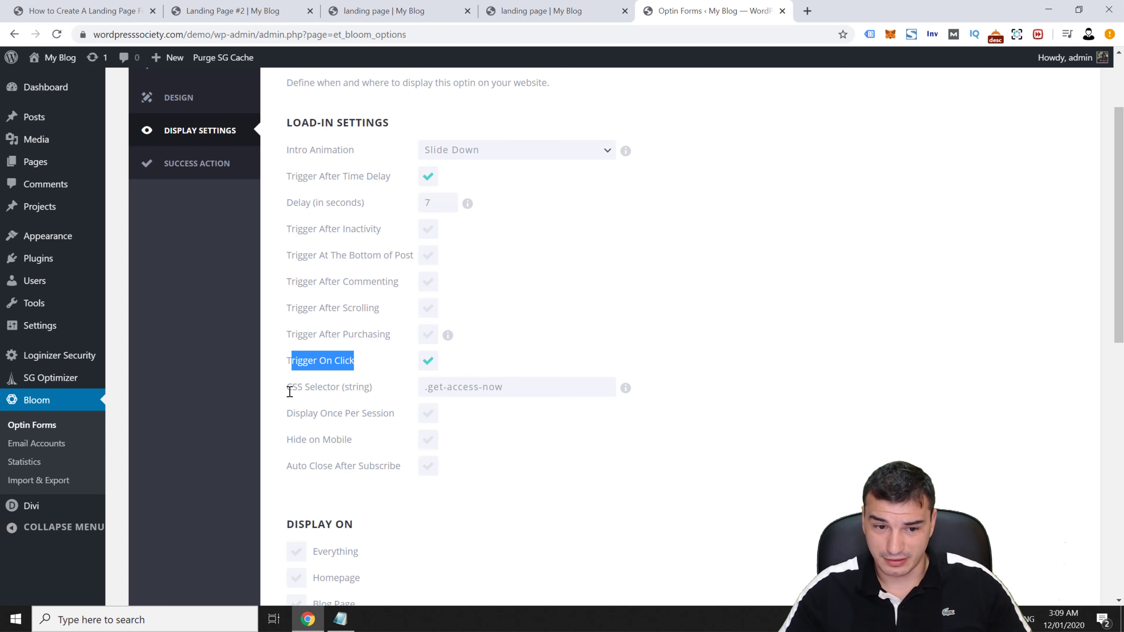
left_click_drag(290, 391, 366, 387)
left_click(359, 391)
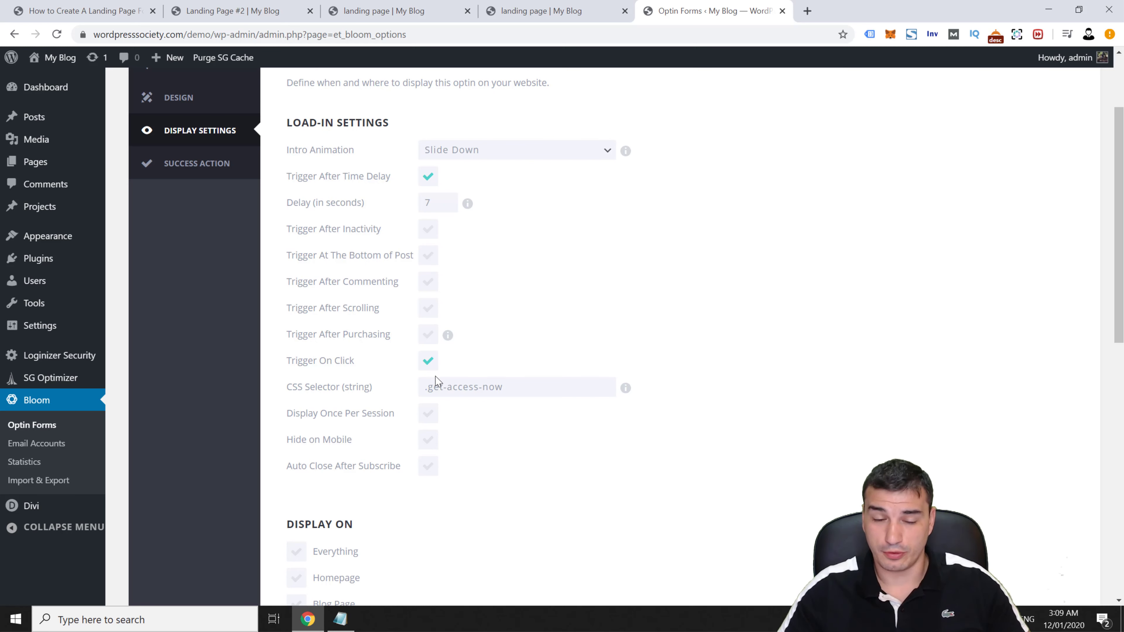
triple_click(484, 387)
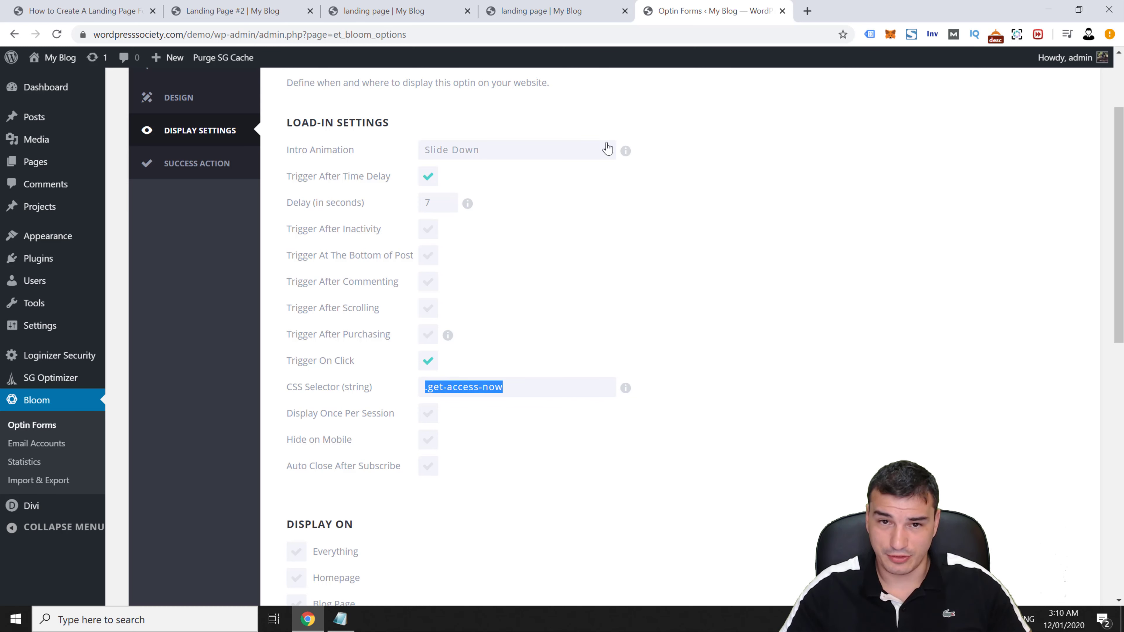
left_click(748, 331)
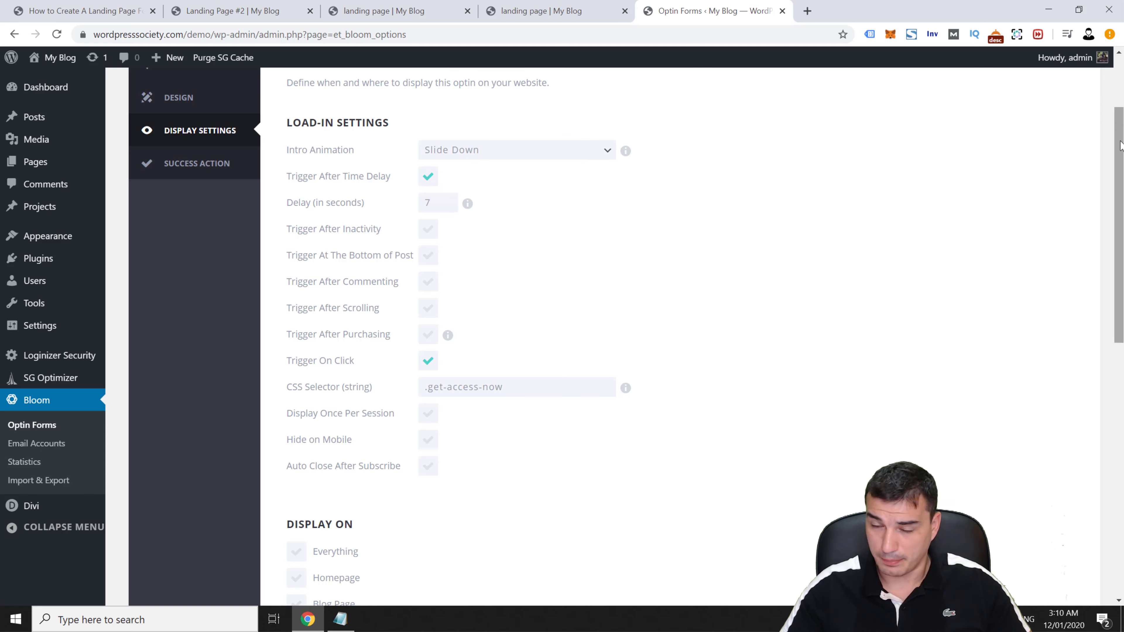
Add the page named "landing page" to the specific pages on which the optin is displayed.
scroll(1089, 173, "down", 7)
scroll(1077, 288, "down", 5)
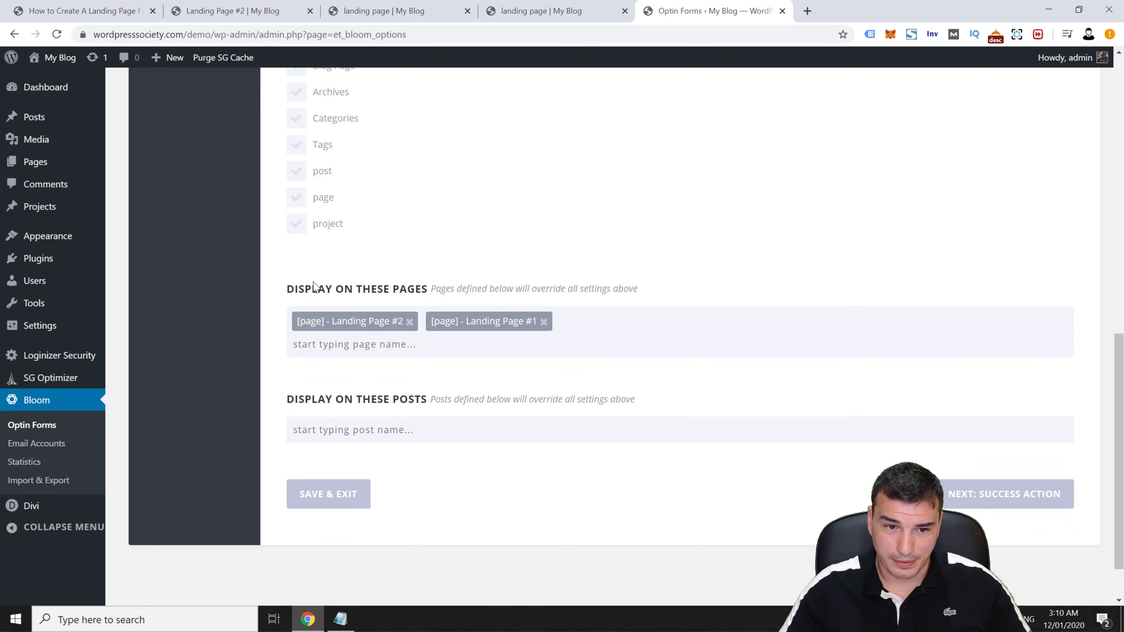
left_click(622, 340)
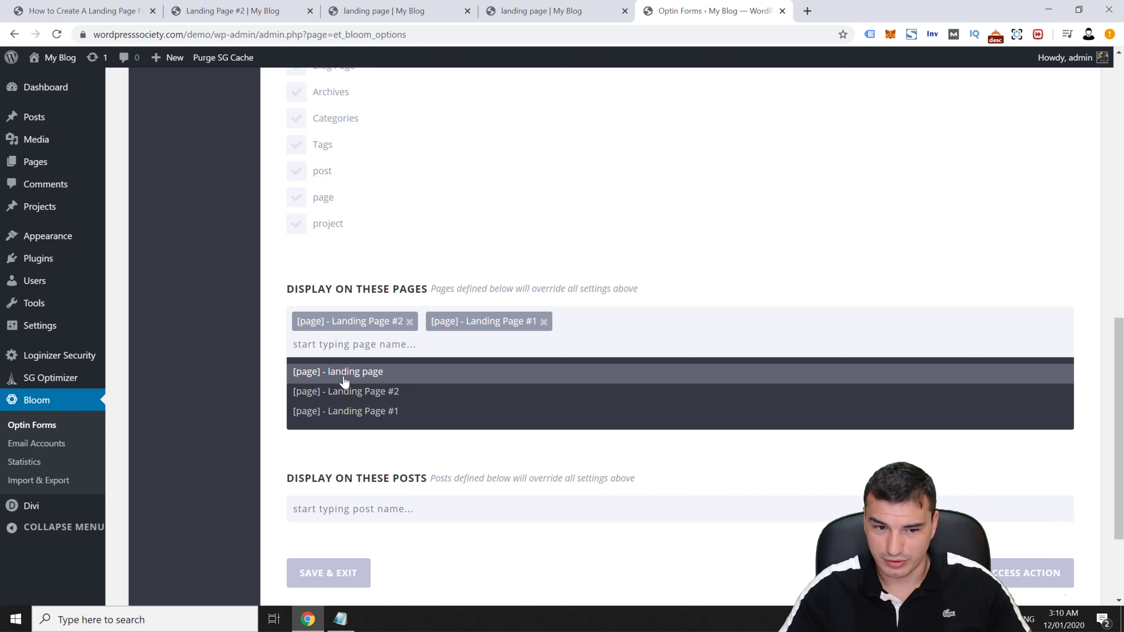
left_click(349, 374)
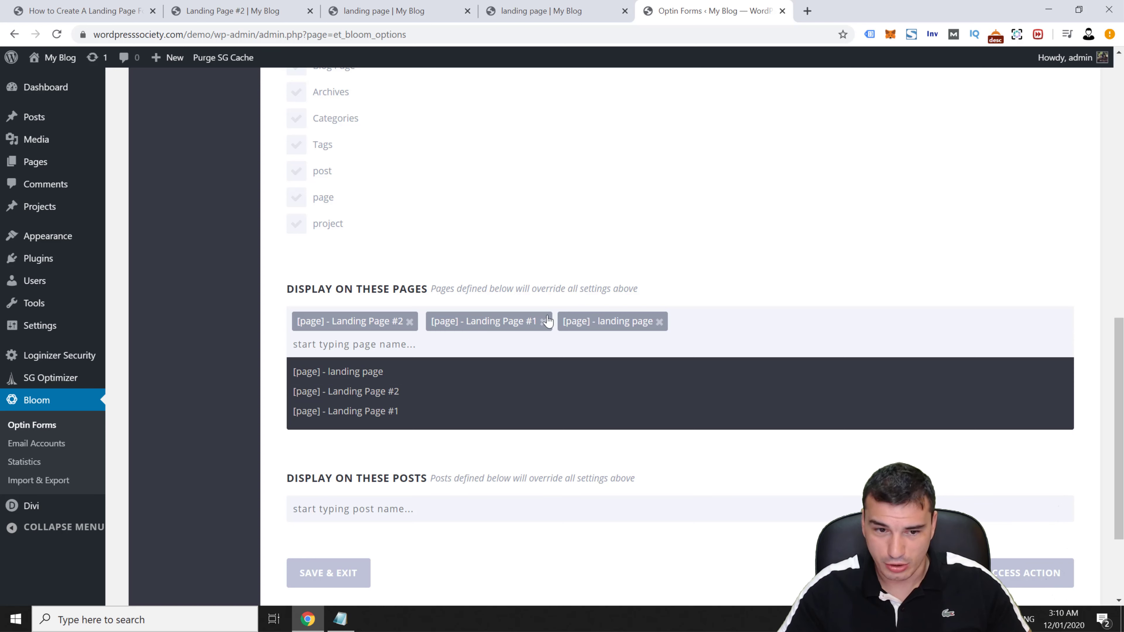
left_click(607, 289)
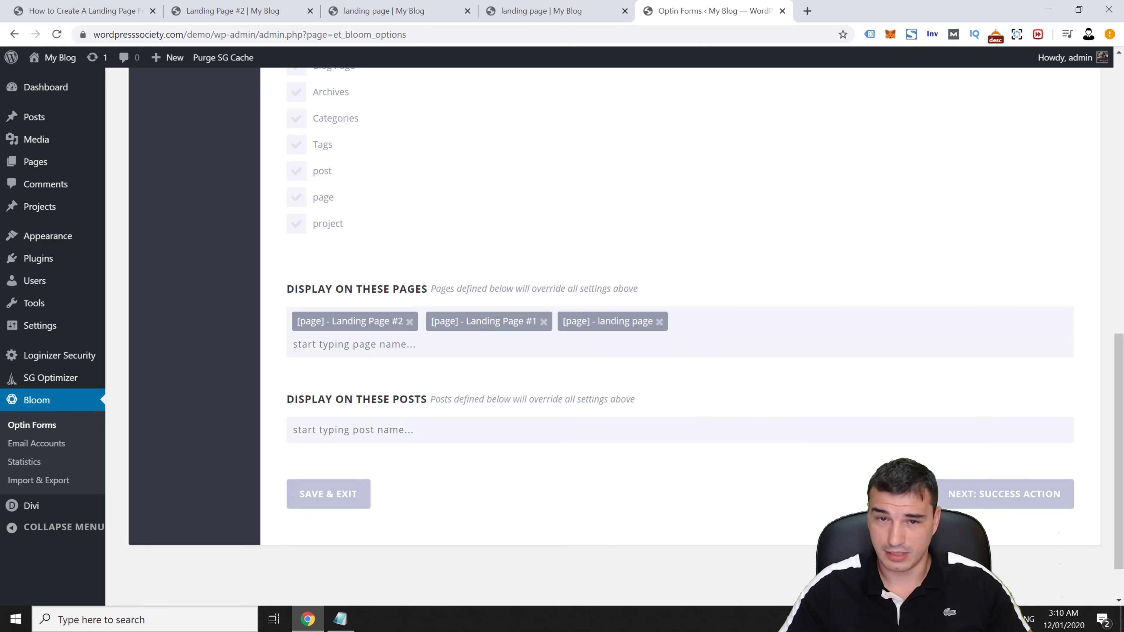
In the optin's success action, choose Redirect To URL with the website address as the target, then save and exit the optin.
left_click(966, 498)
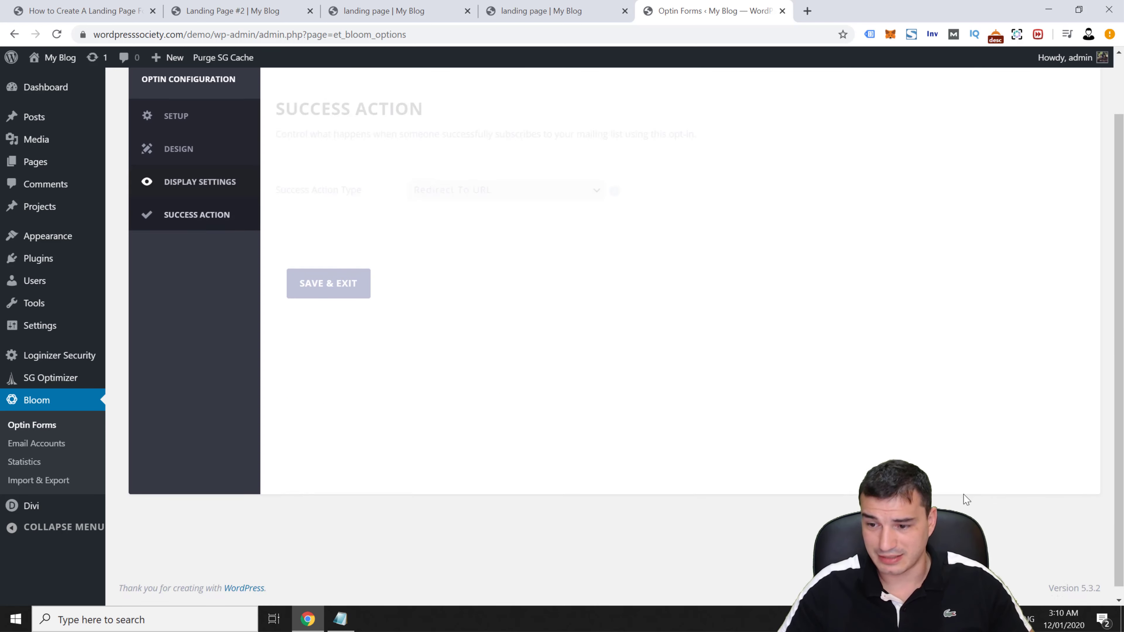
left_click(470, 258)
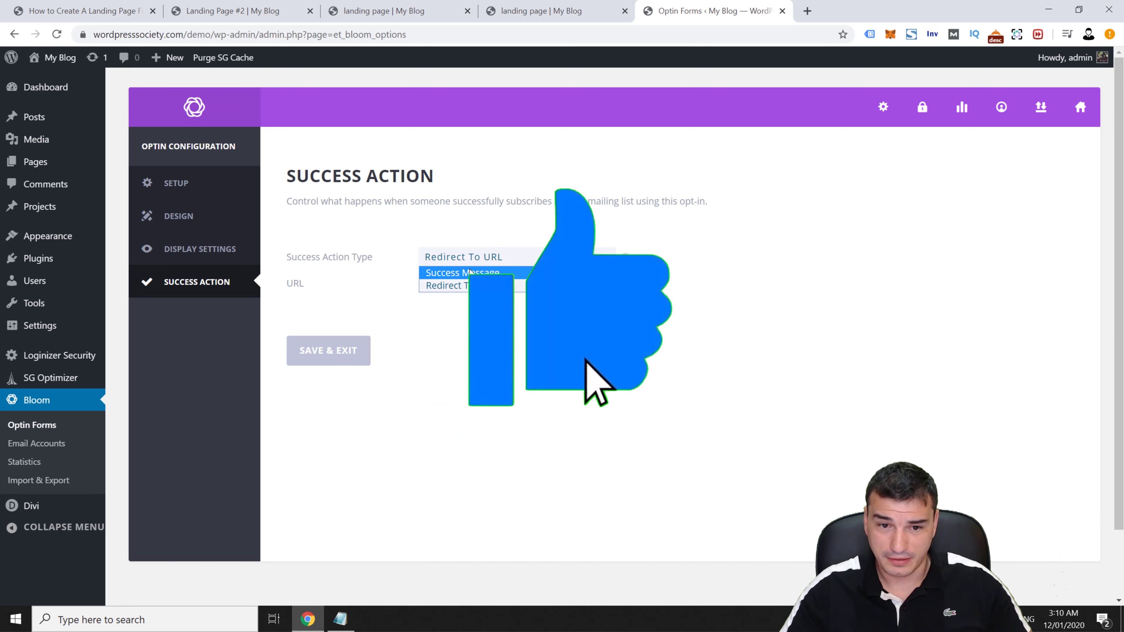
left_click(471, 271)
left_click(522, 261)
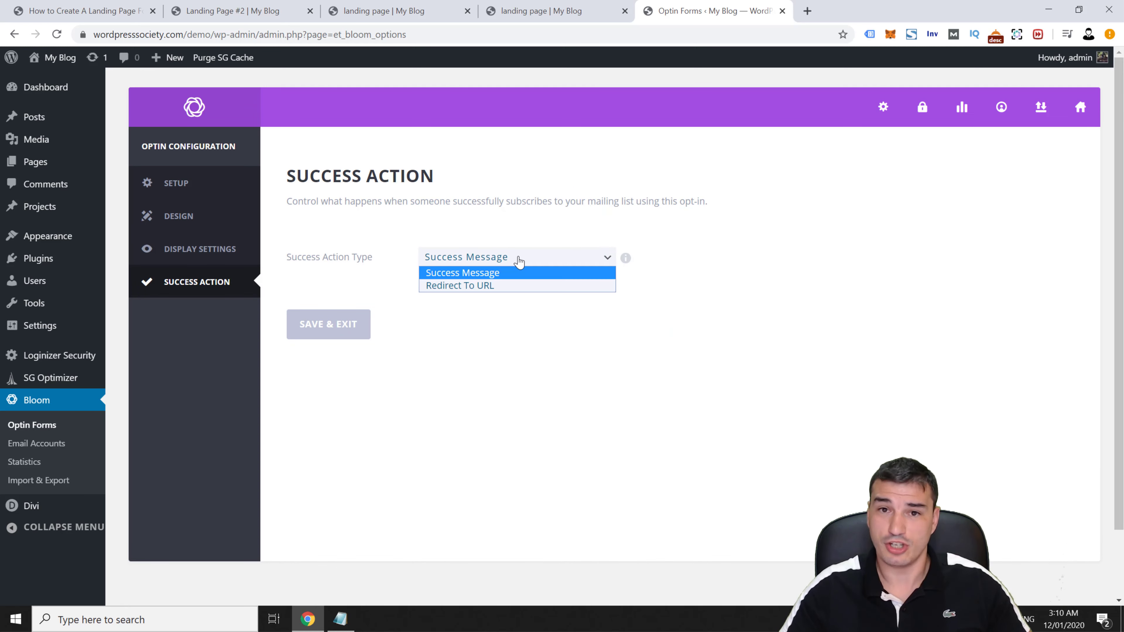
left_click(505, 286)
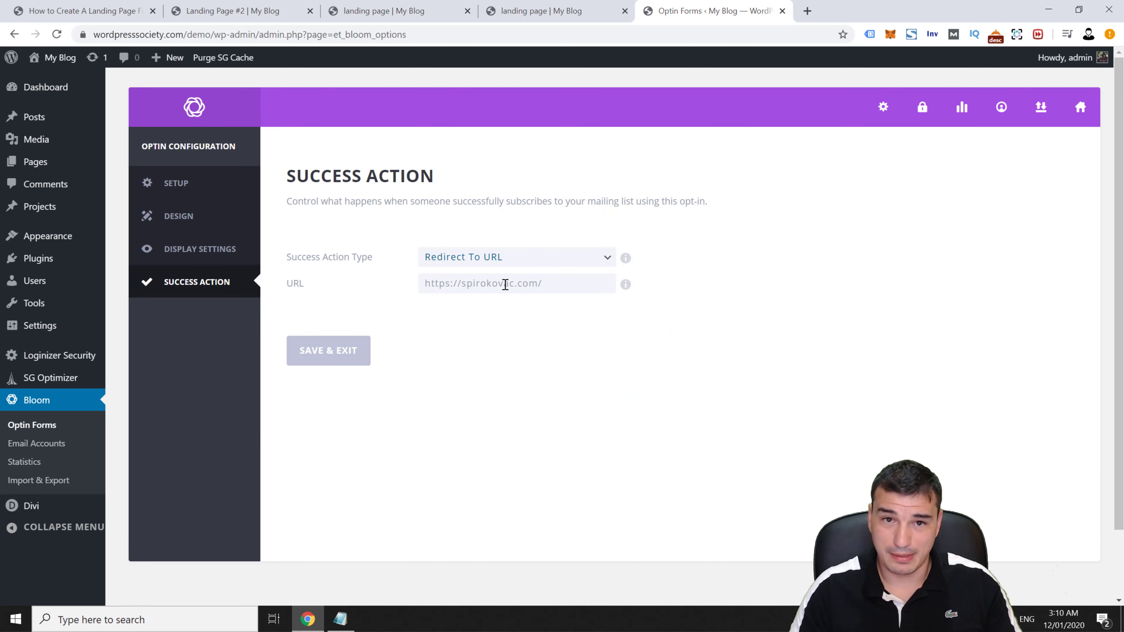
left_click(505, 284)
type("https://spirokovac.com/")
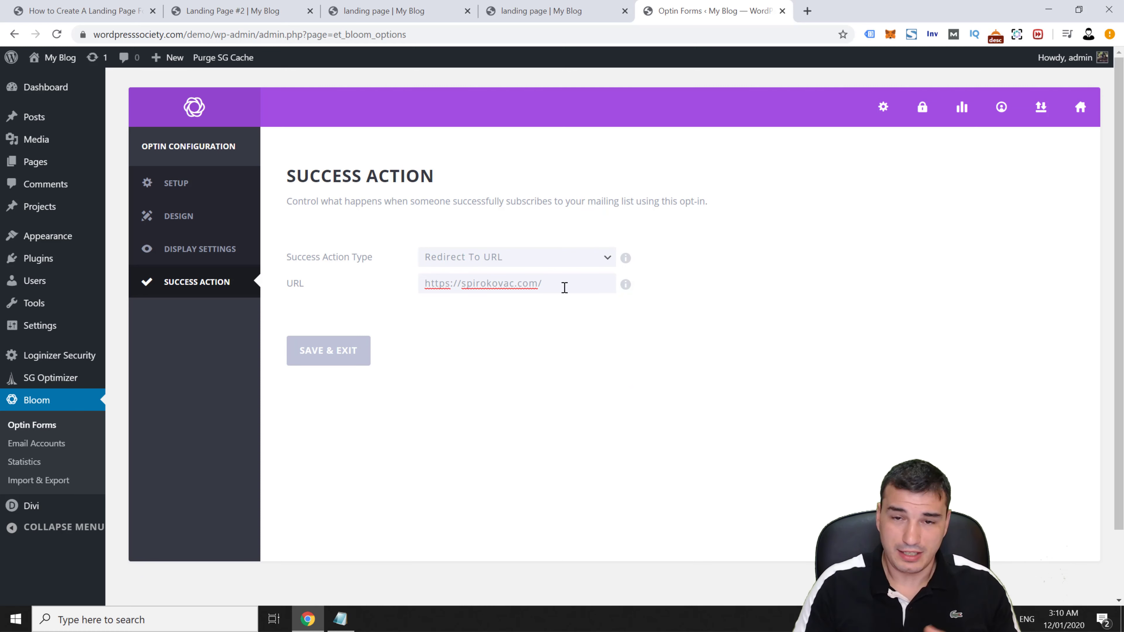
left_click_drag(544, 287, 420, 292)
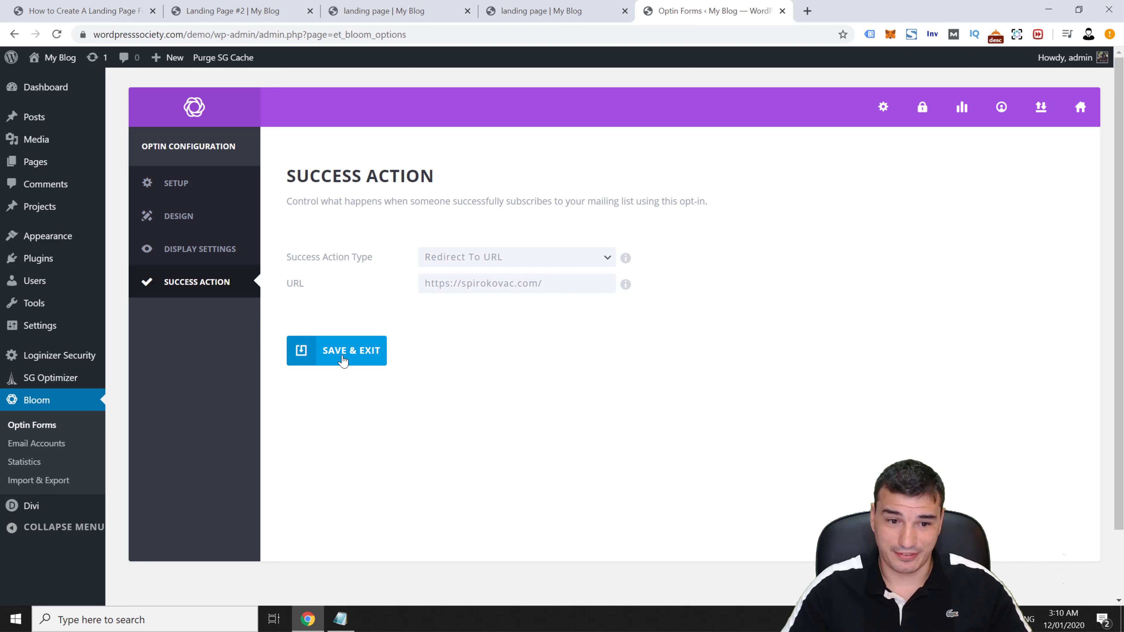
left_click(329, 360)
Return to the live landing page, purge the SG cache and test the opt-in popup through the "Click Here To Unlock" button.
left_click(390, 10)
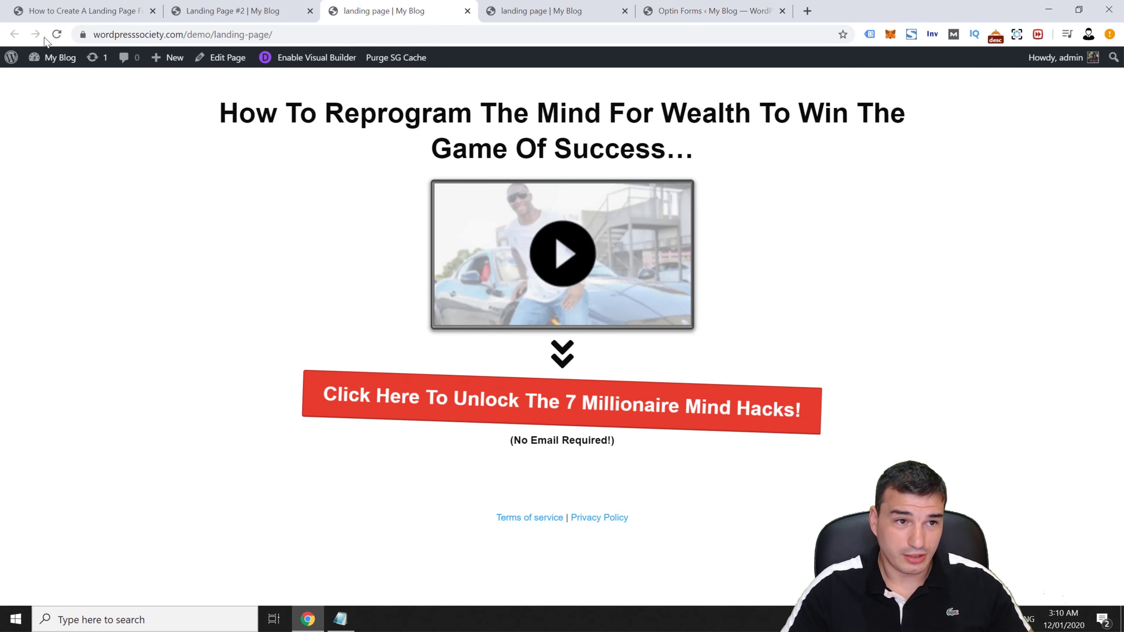
left_click(398, 58)
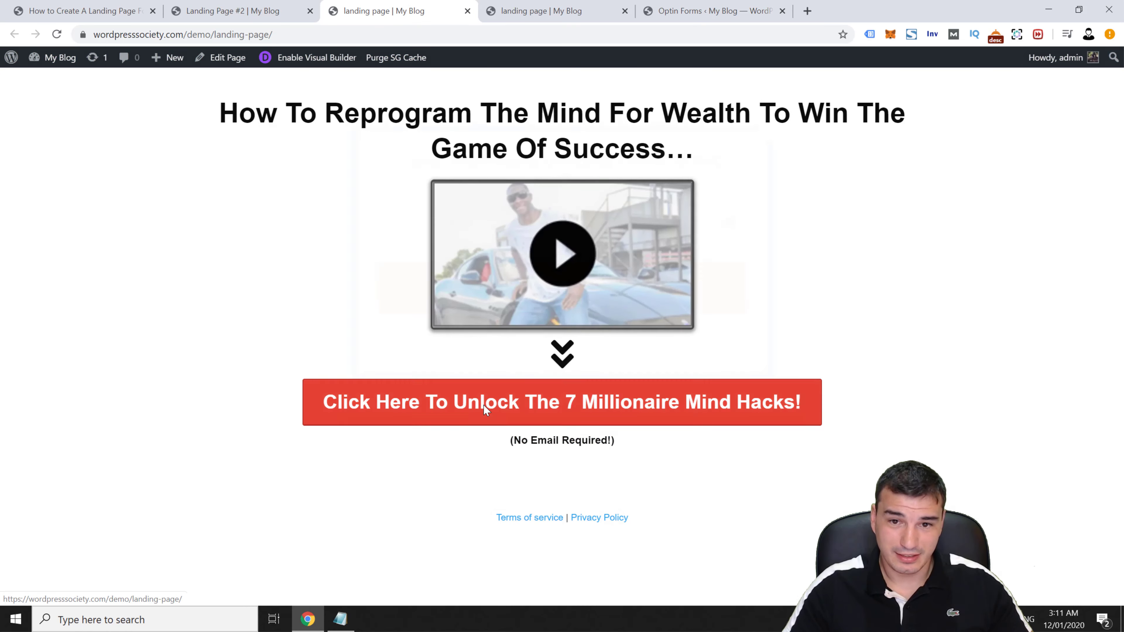
left_click(480, 405)
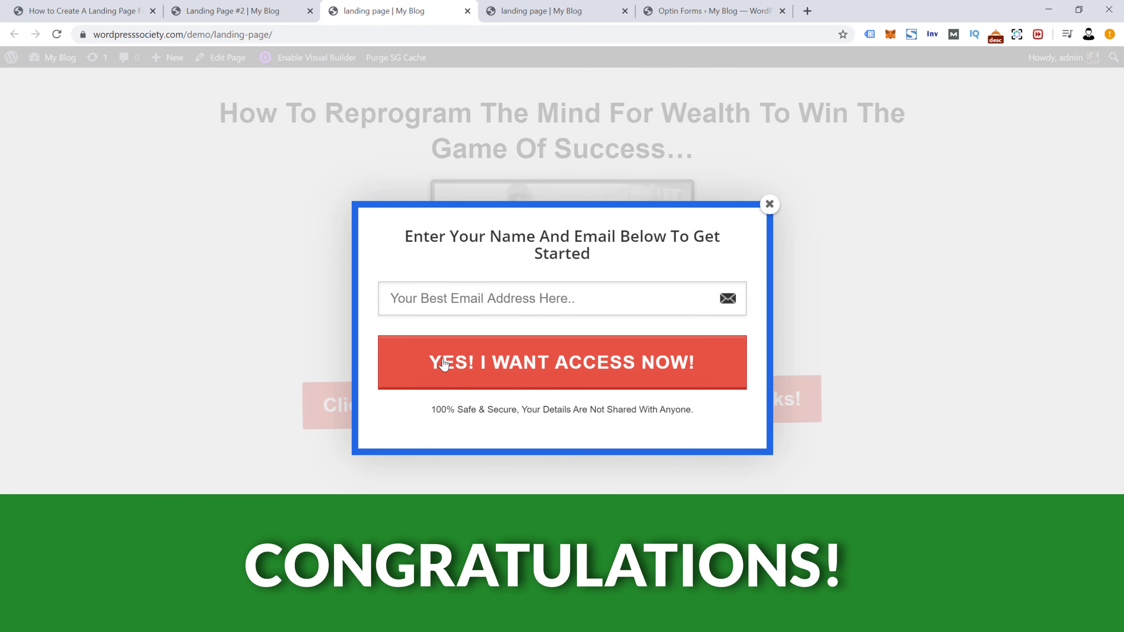